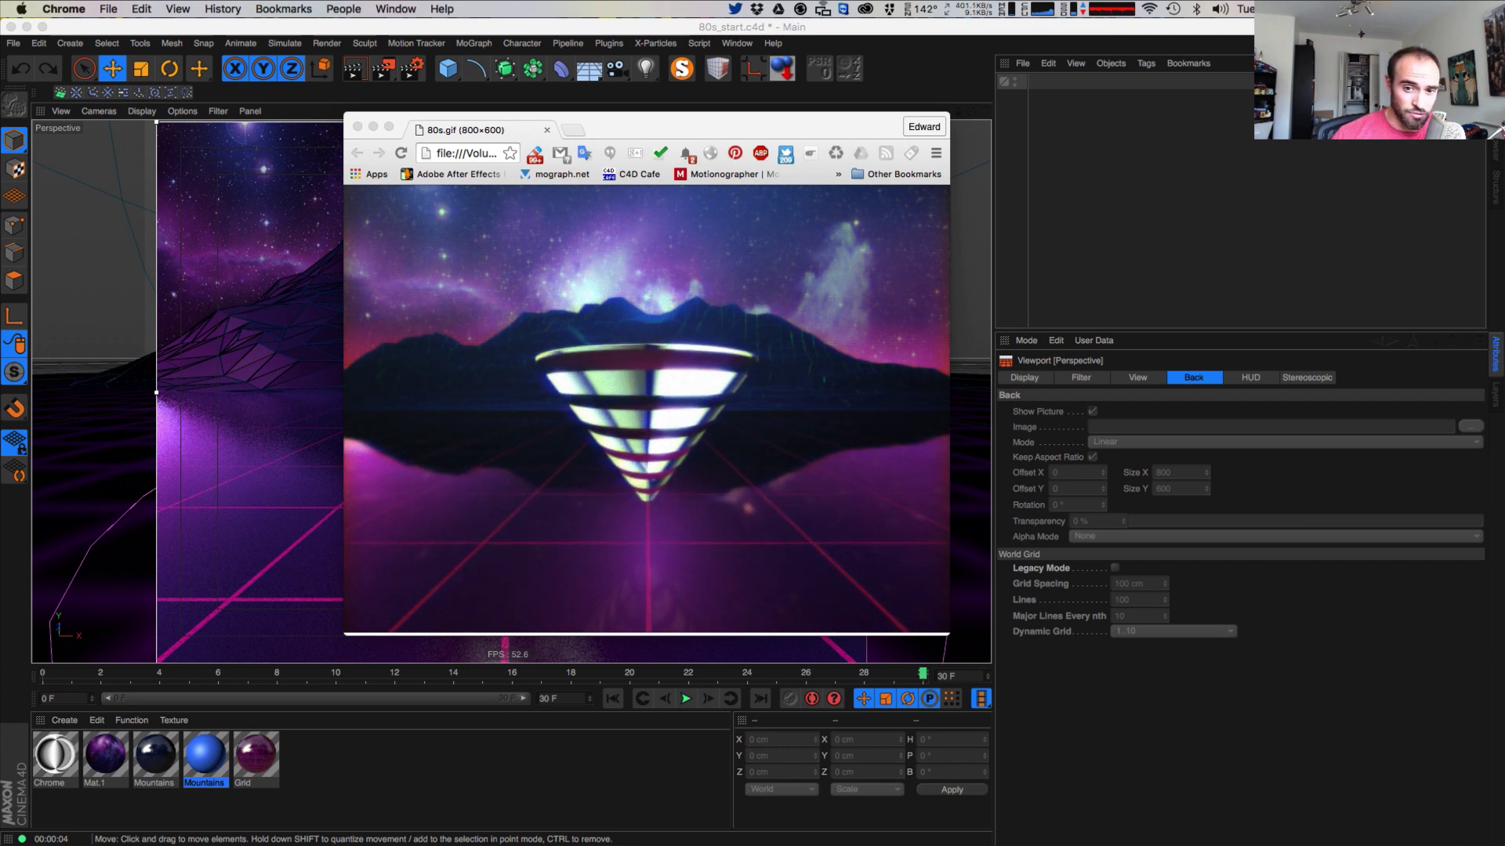
Step: Review the 80s.gif reference animation and browse the Signalnoise portfolio for 80s-style artwork
left_click_drag(661, 129, 640, 133)
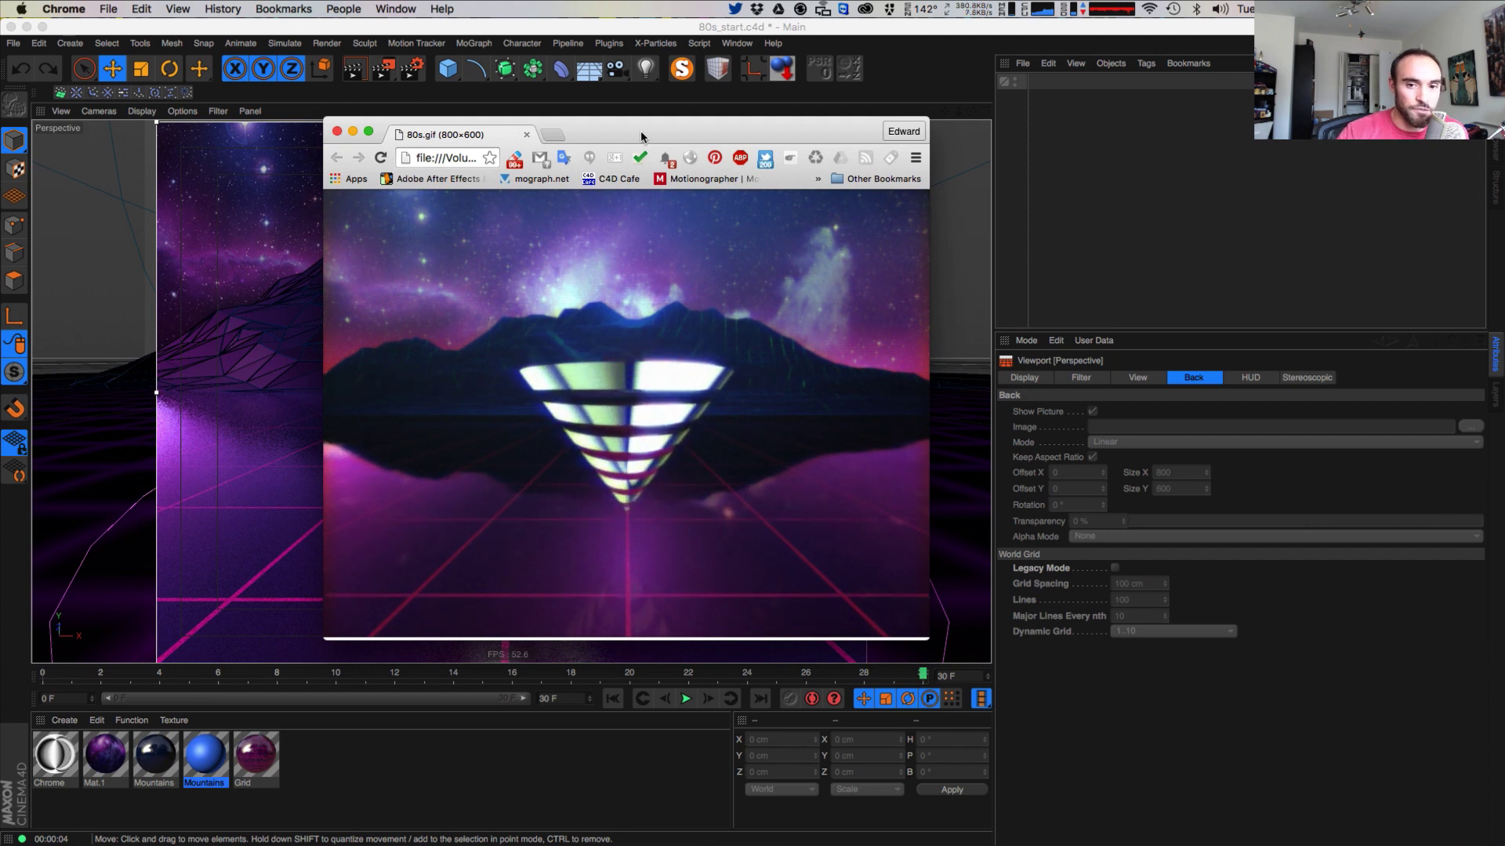
key("super+w")
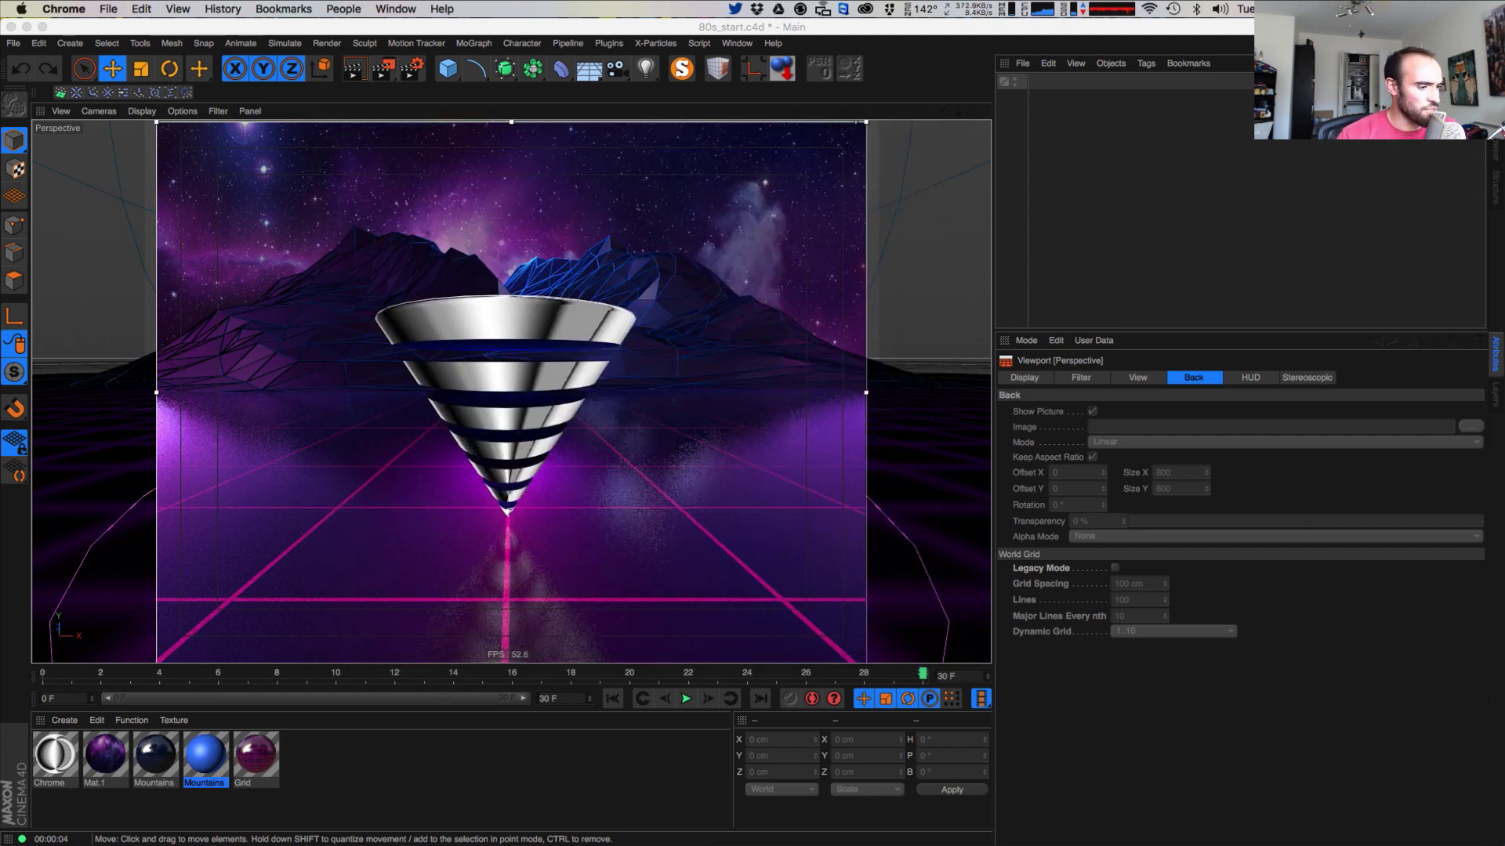
left_click_drag(0, 548, 727, 76)
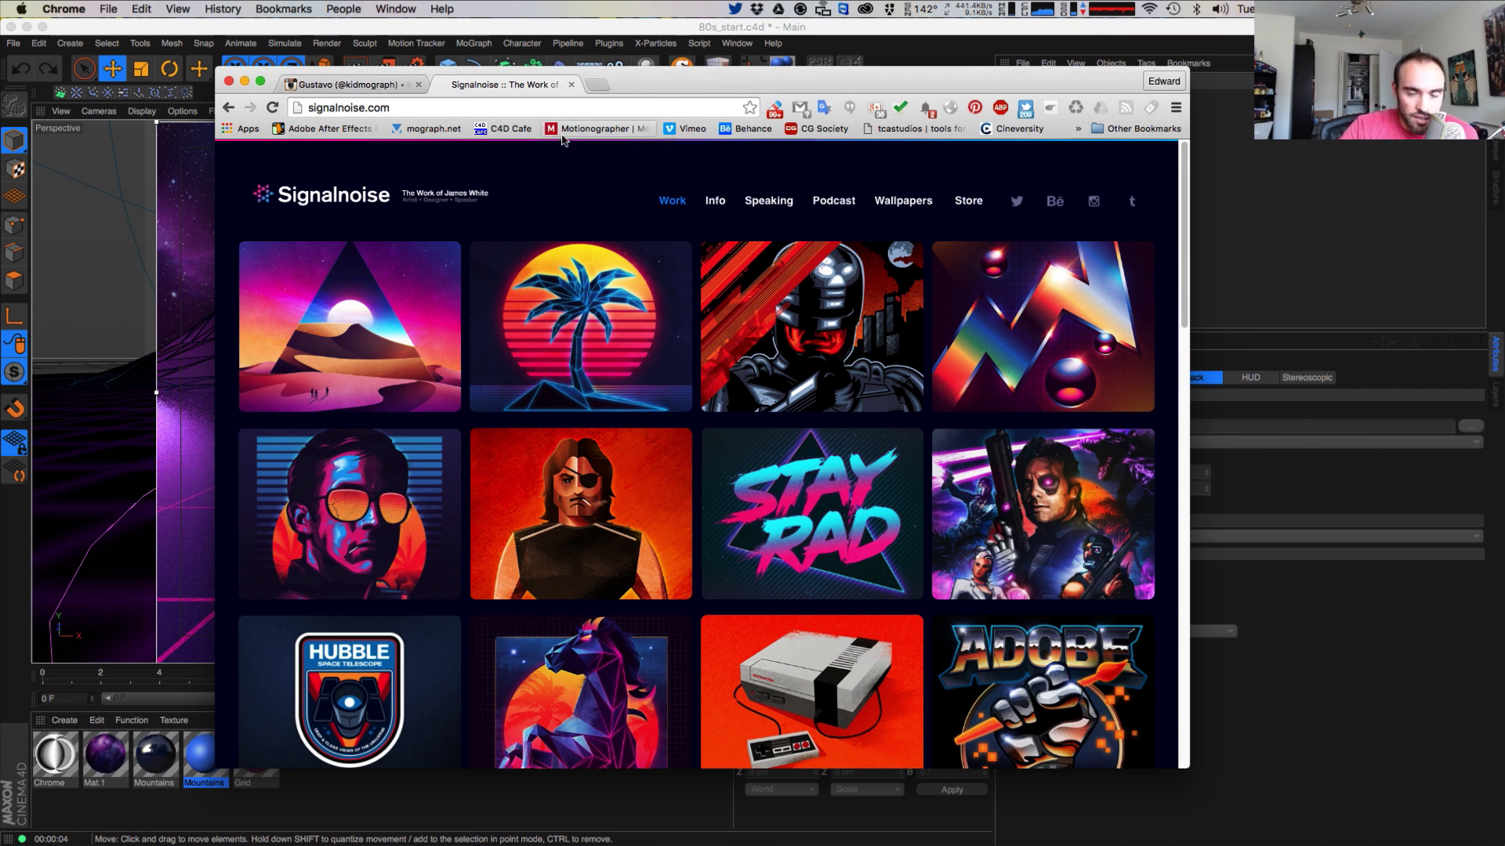
scroll(611, 337, "down", 10)
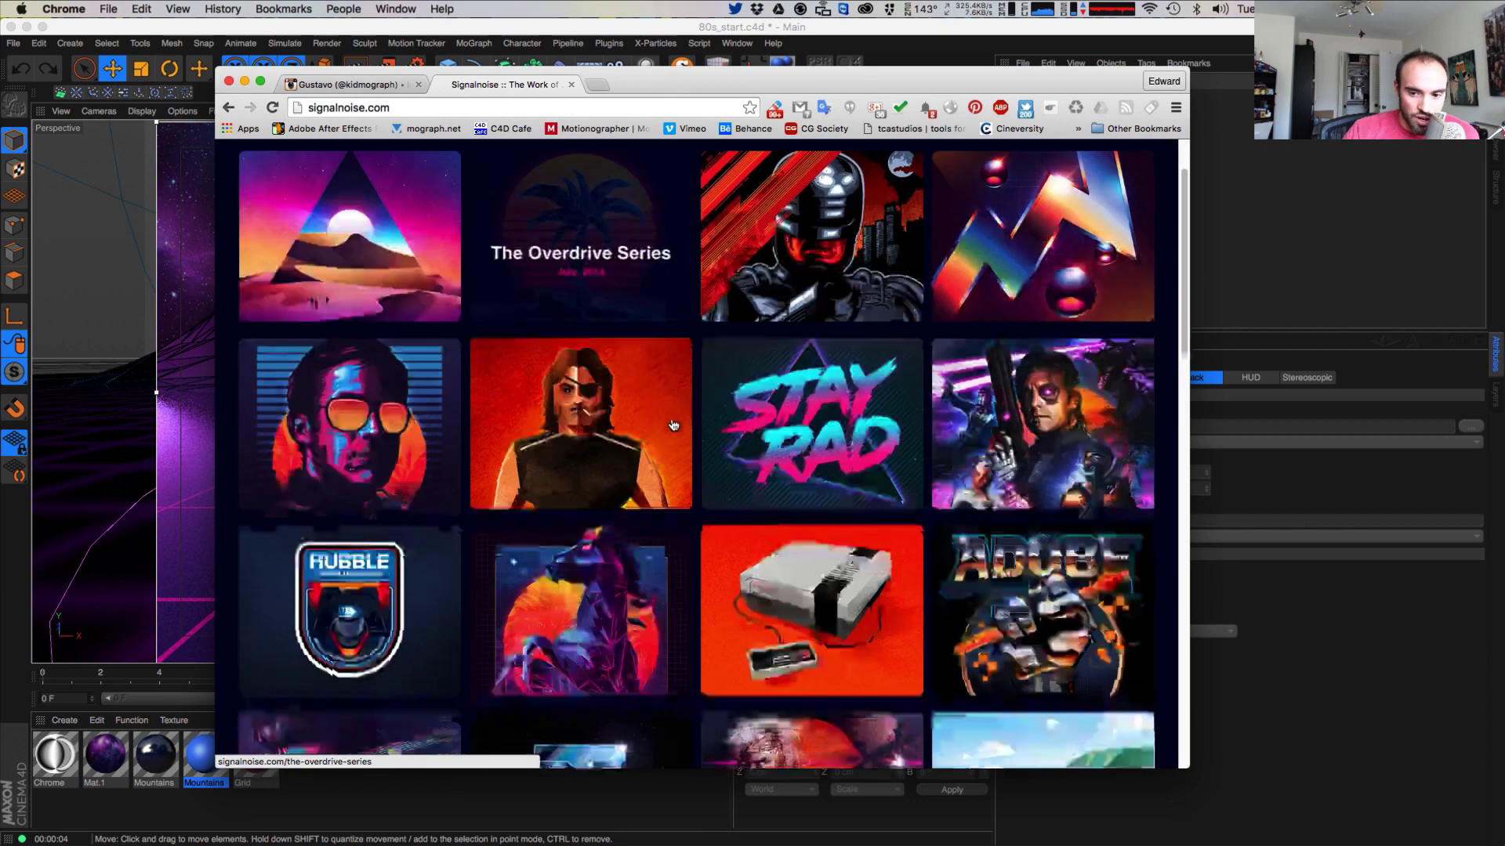
scroll(673, 426, "down", 13)
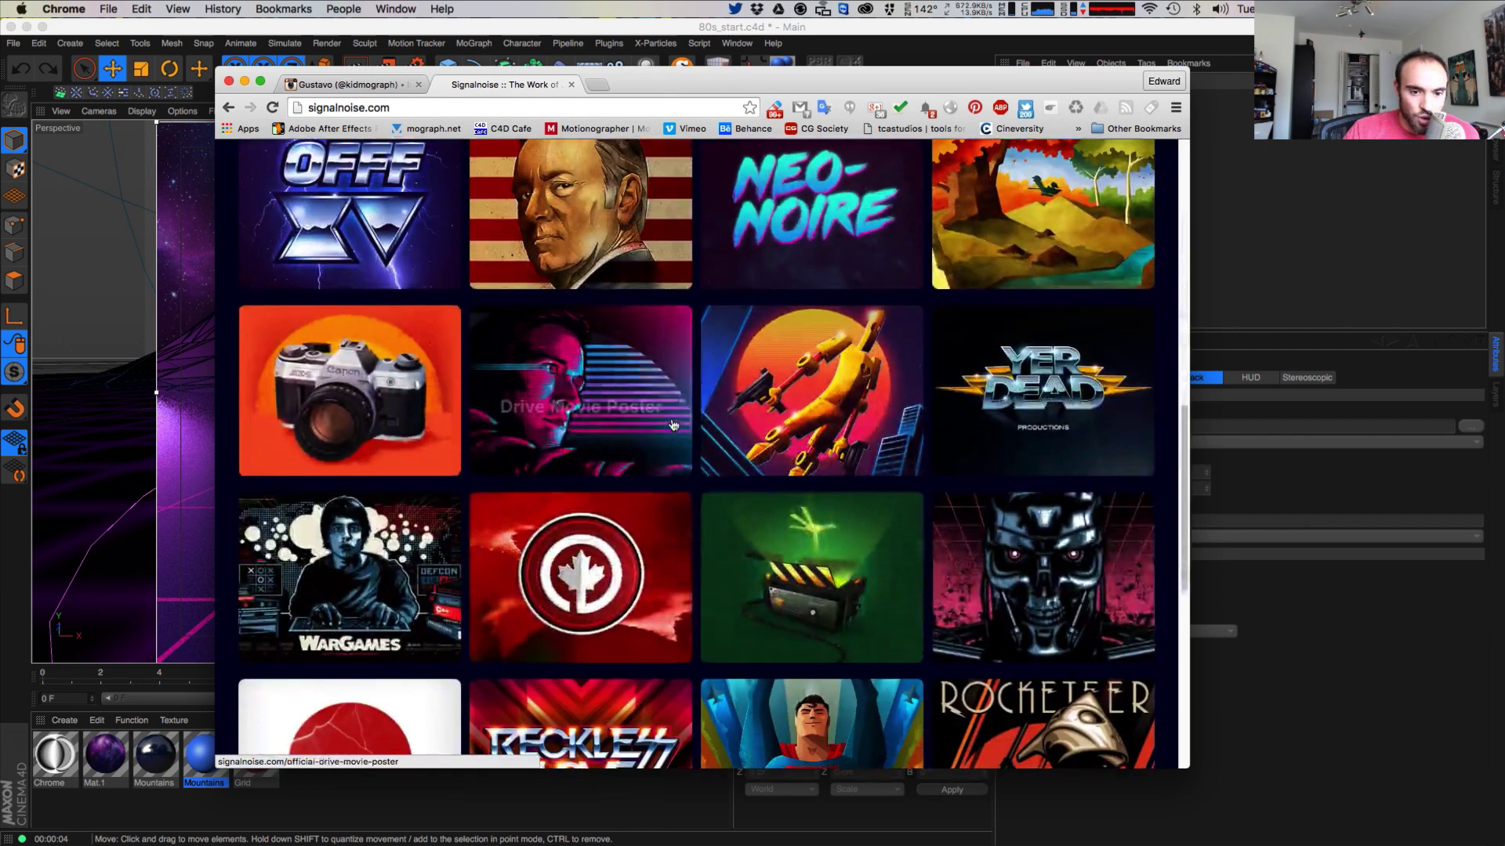
scroll(673, 426, "up", 15)
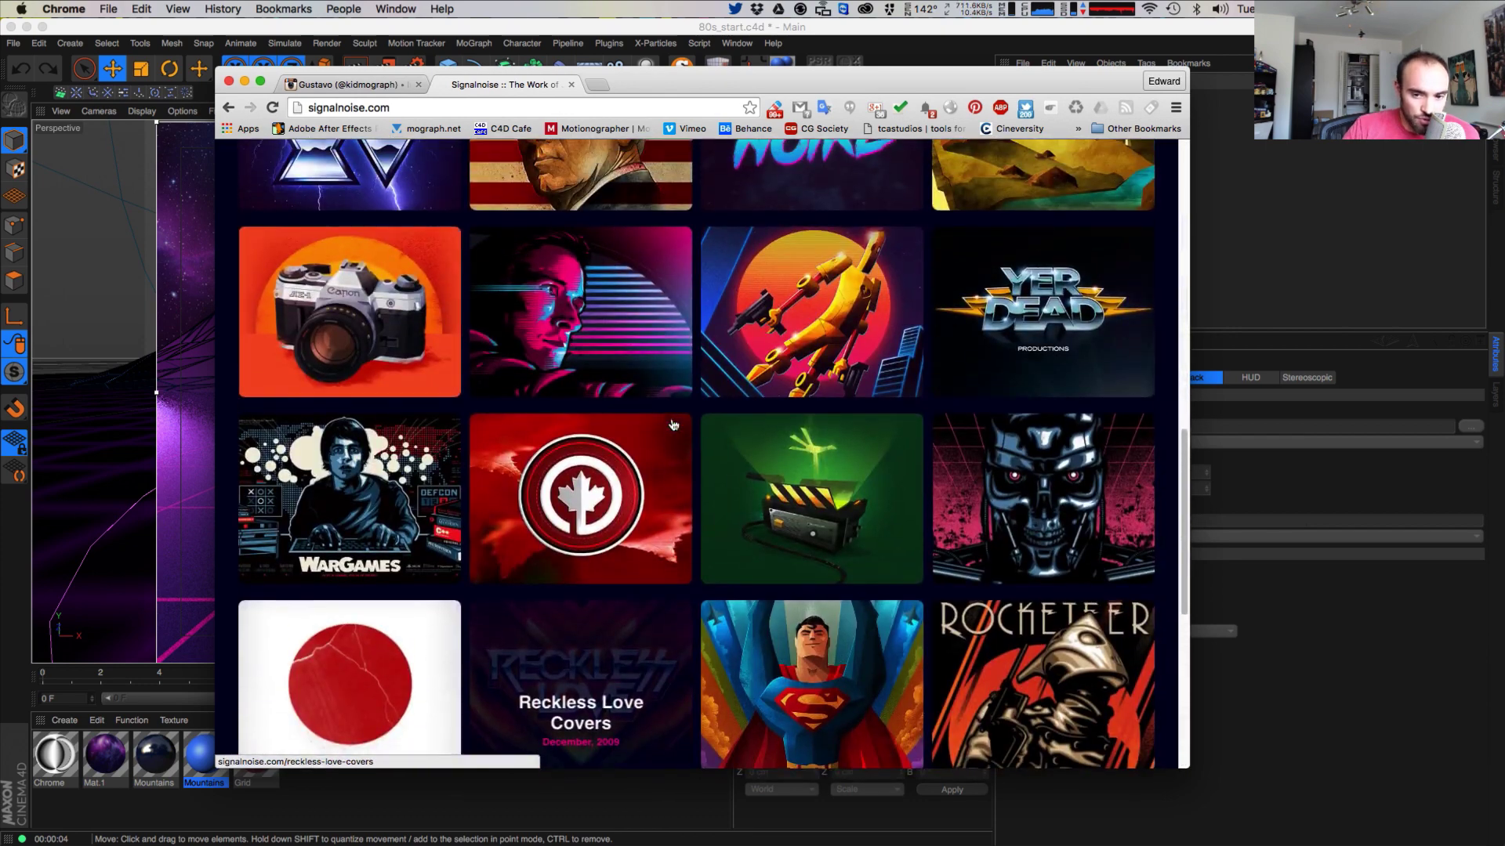
scroll(664, 536, "up", 7)
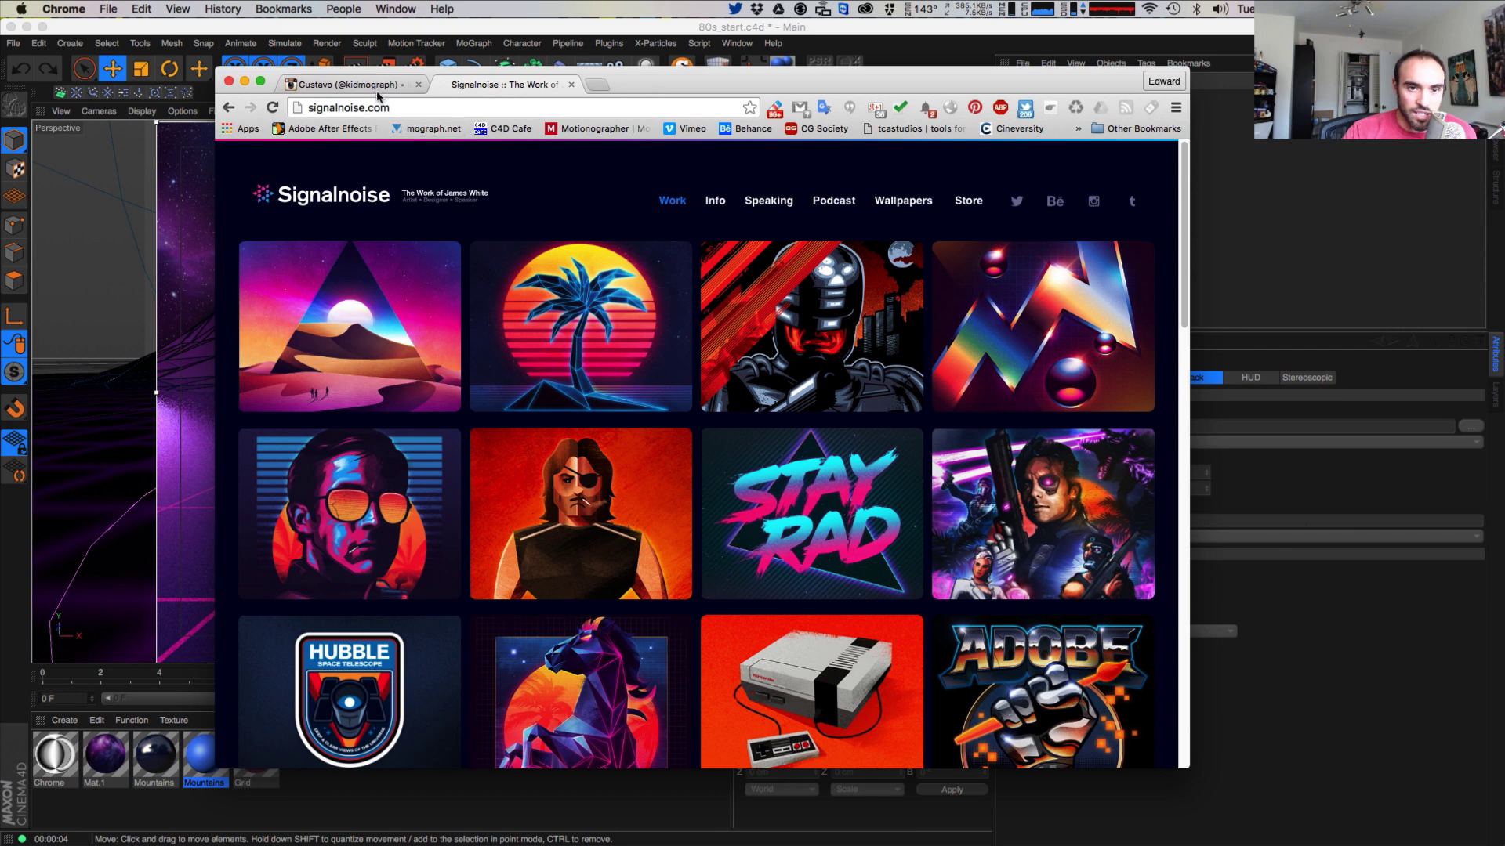
Step: Browse the kidmograph Instagram gallery for retro-futuristic references and view the MELTED post
left_click(348, 85)
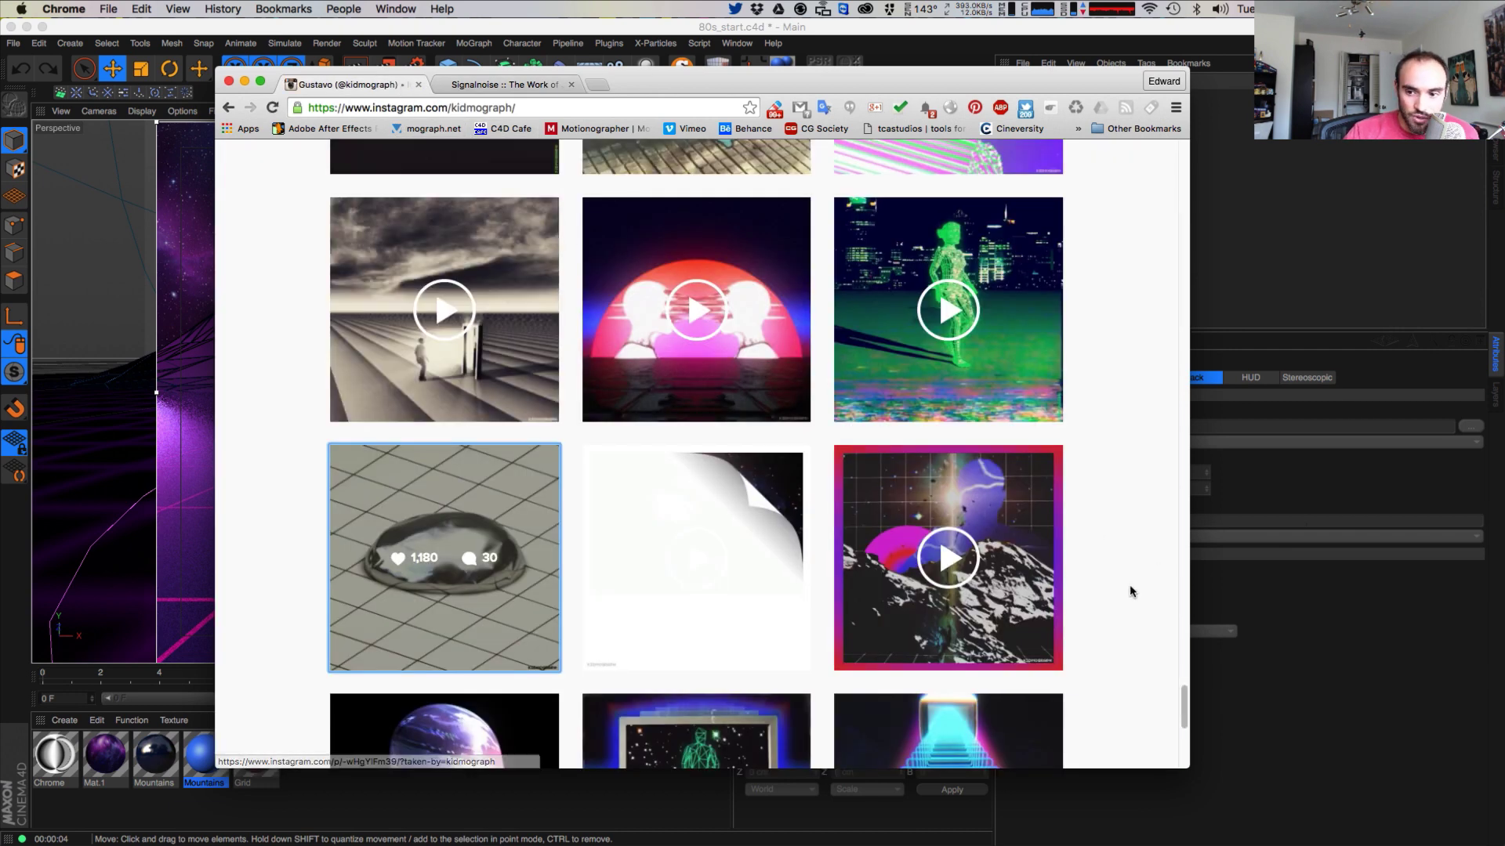
left_click_drag(1183, 705, 1199, 174)
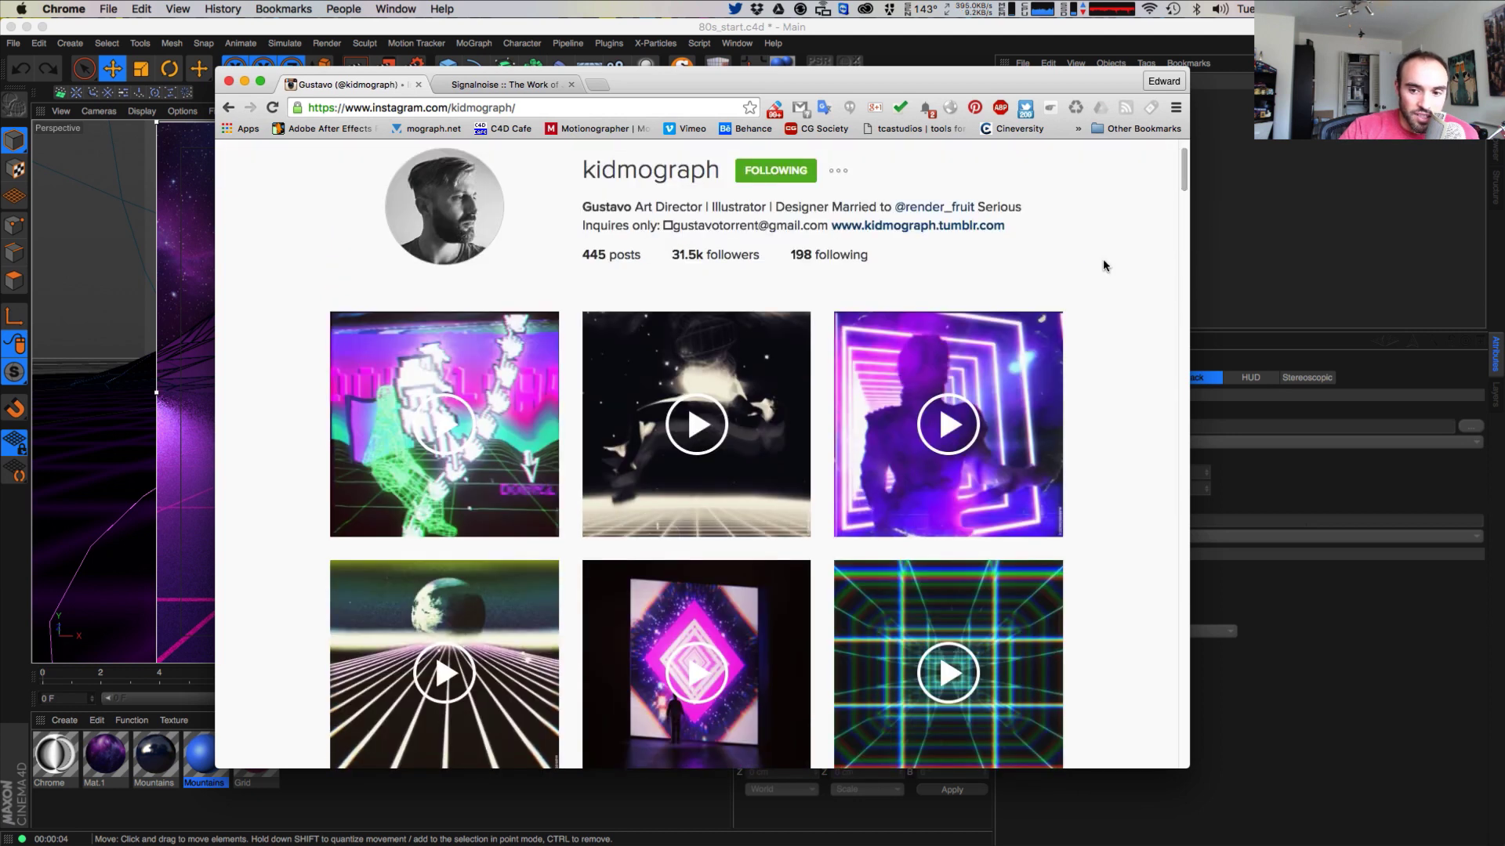
scroll(836, 484, "down", 10)
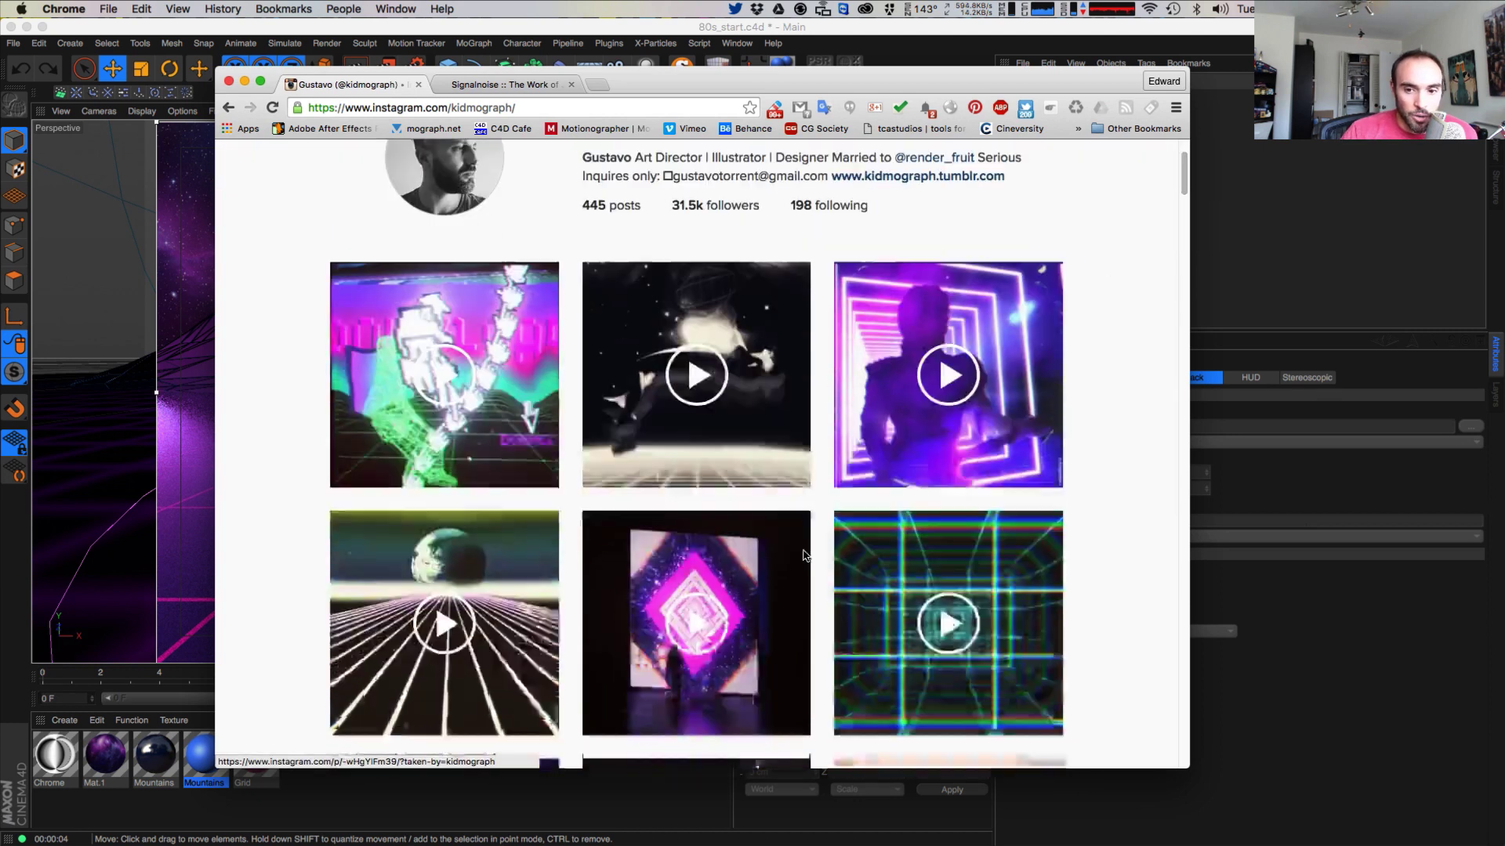
scroll(804, 557, "down", 11)
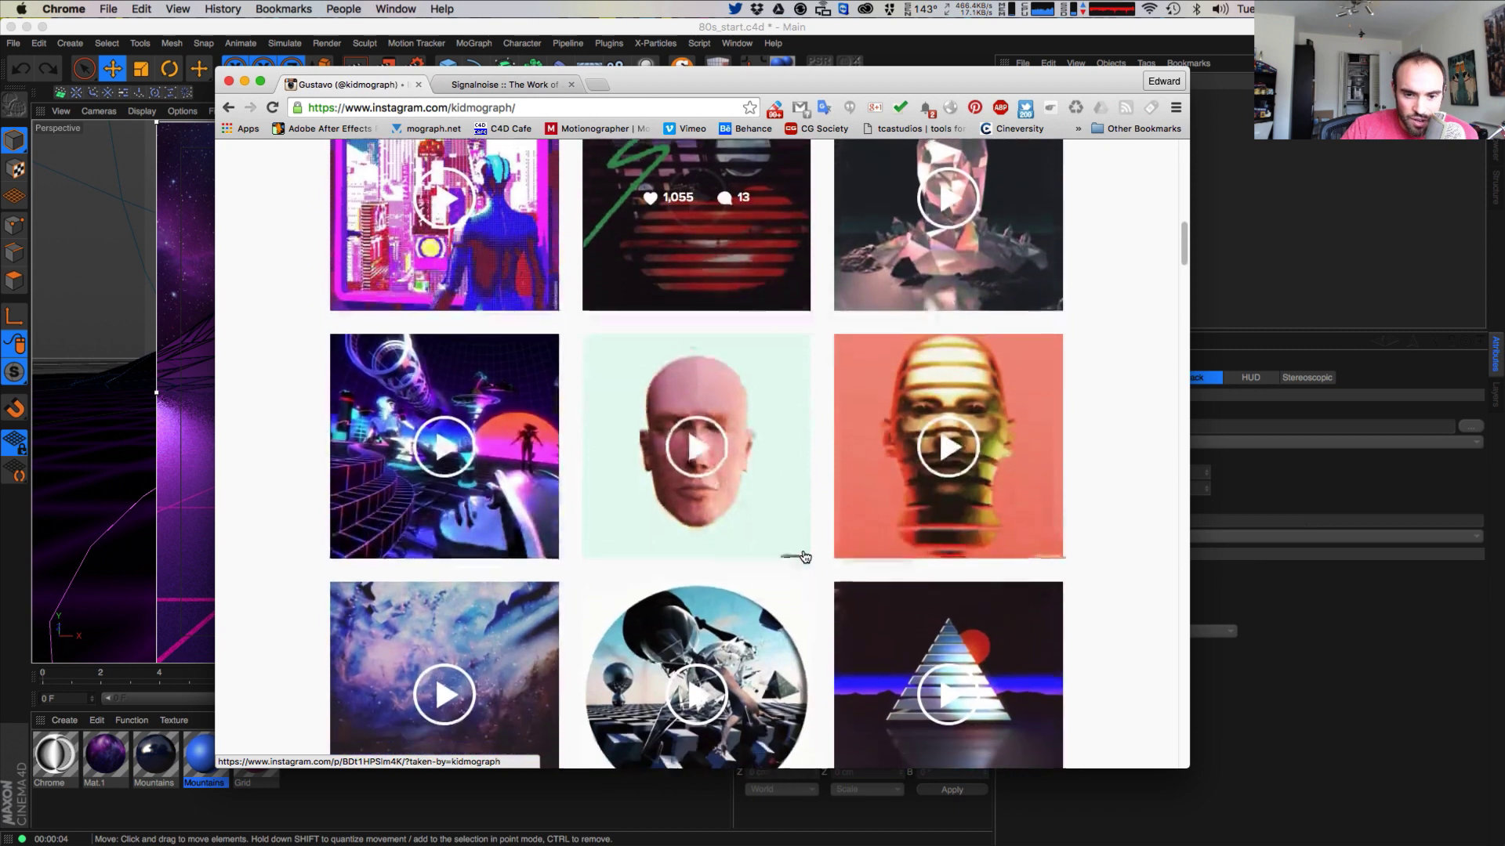
scroll(805, 557, "down", 15)
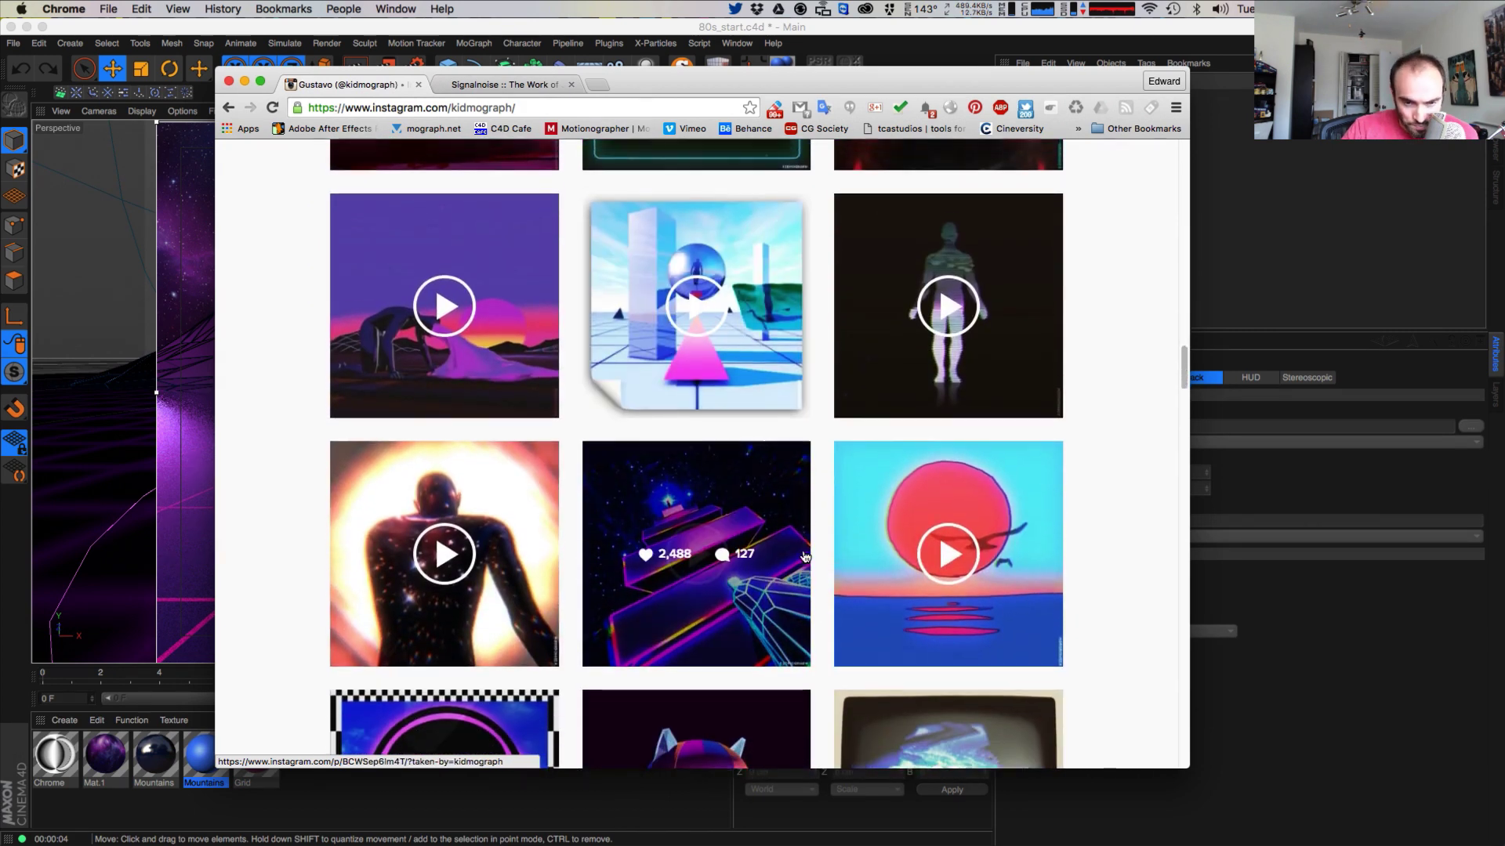
scroll(423, 471, "up", 2)
left_click(430, 471)
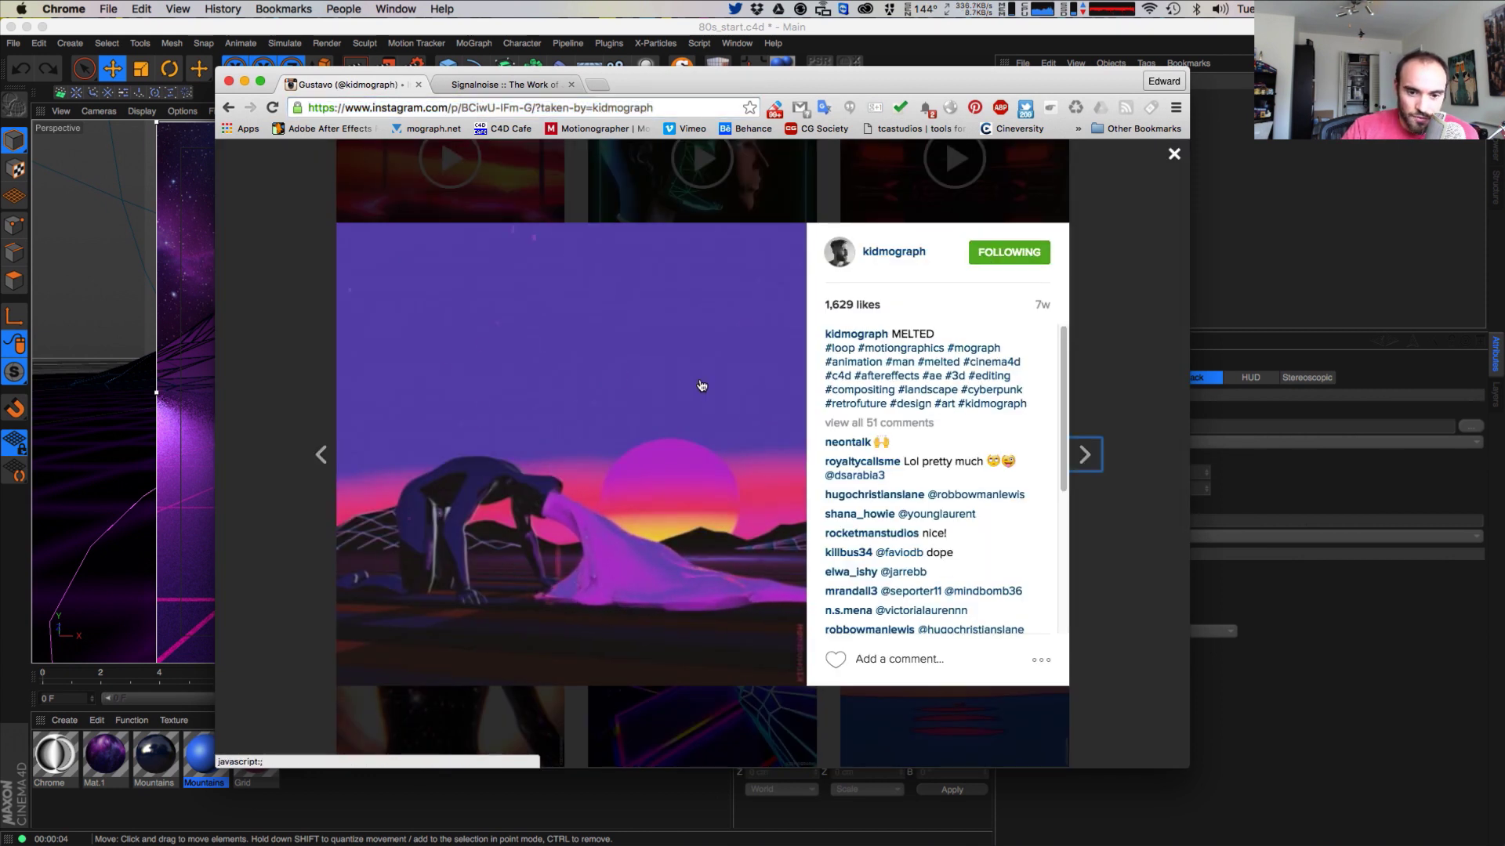
left_click(1175, 154)
scroll(841, 311, "up", 10)
scroll(841, 311, "up", 3)
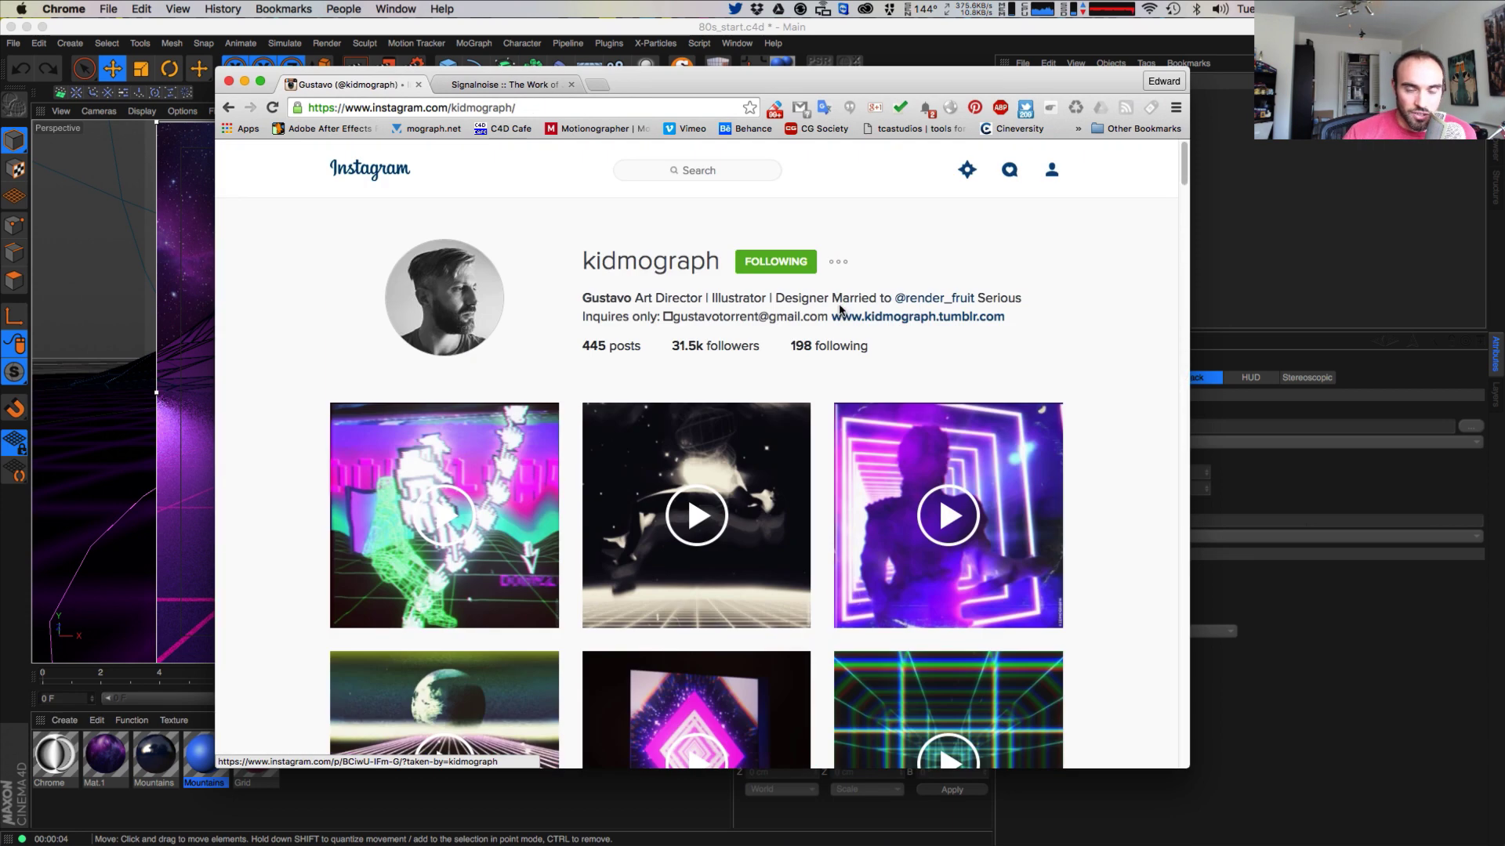
left_click_drag(723, 84, 0, 92)
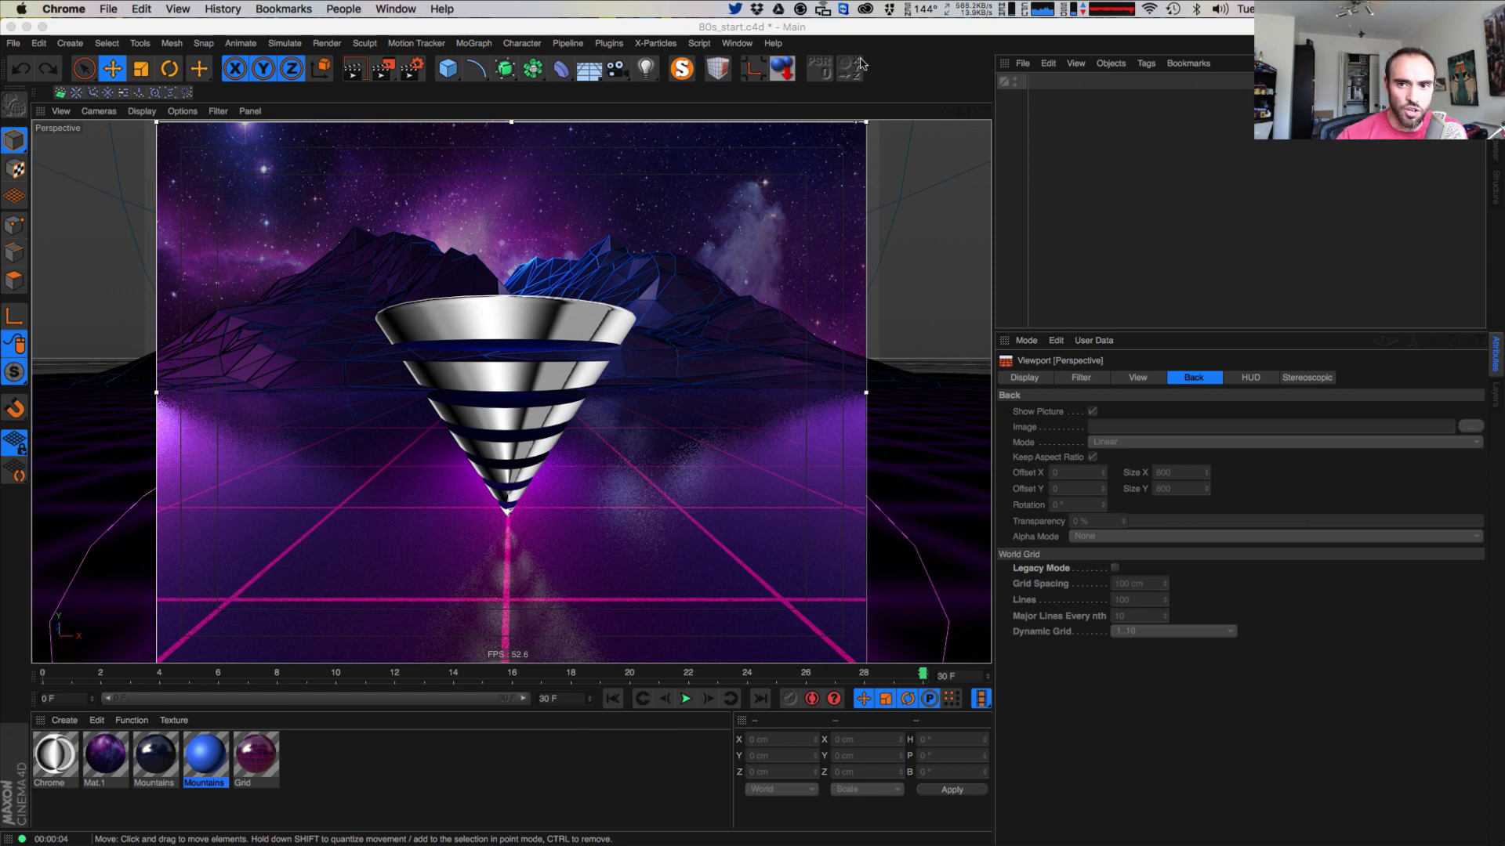
Step: Switch to Cinema 4D and create a new empty project
left_click(16, 51)
left_click(13, 43)
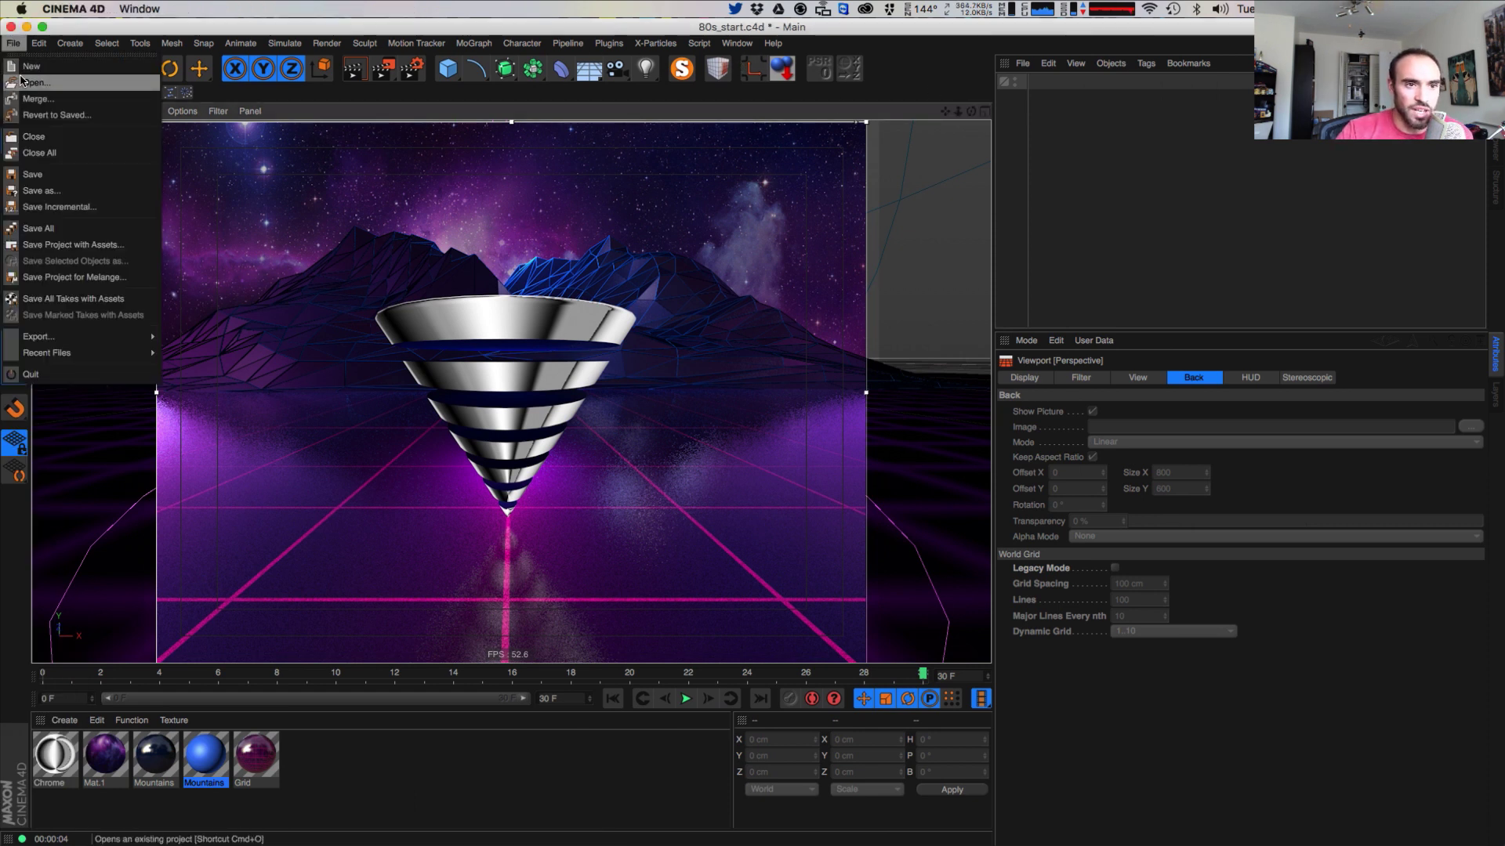
left_click(31, 57)
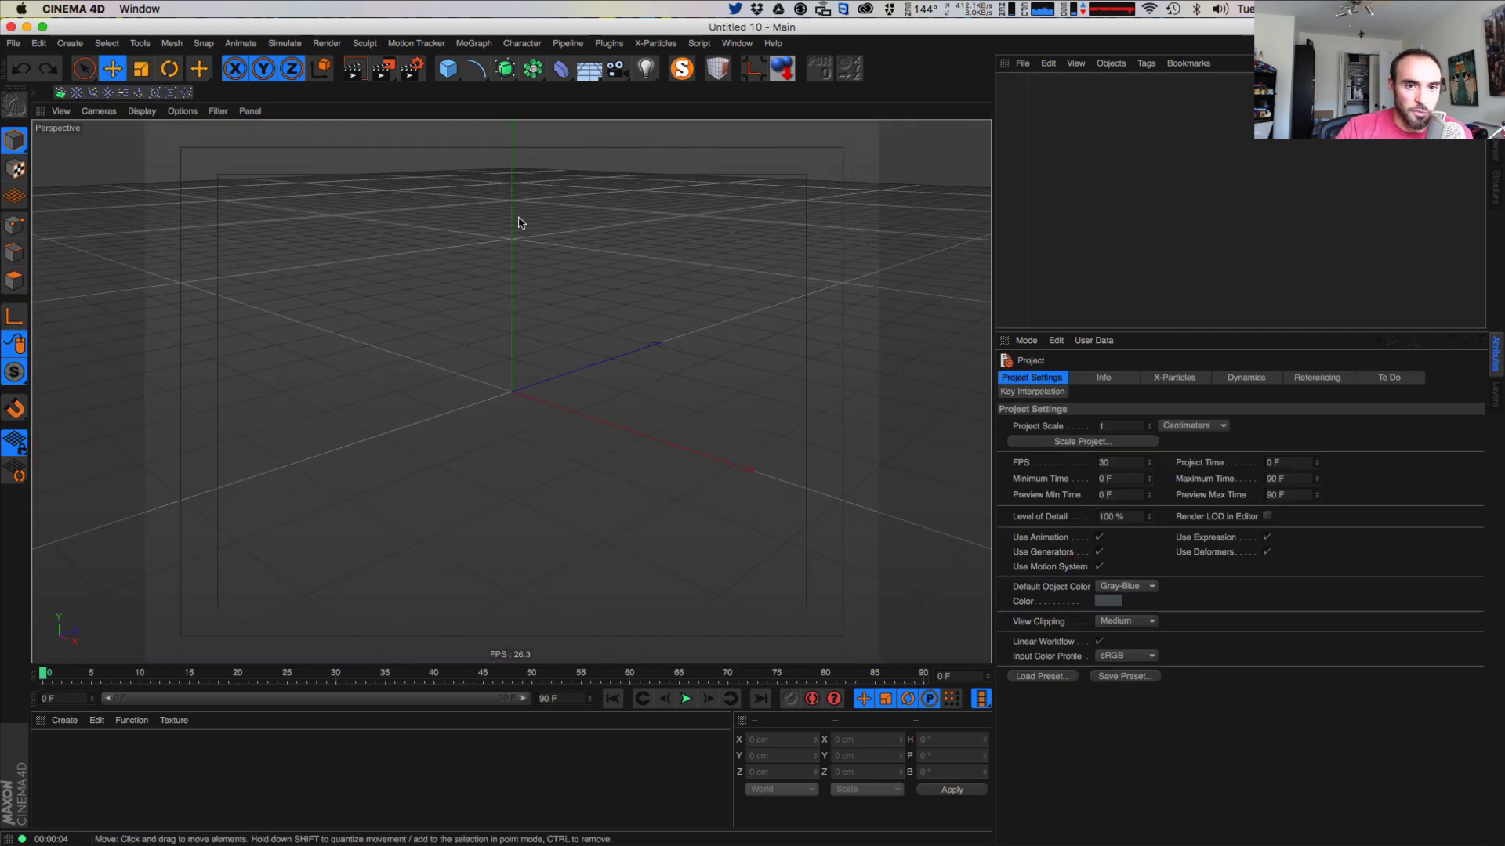
key("super+Tab")
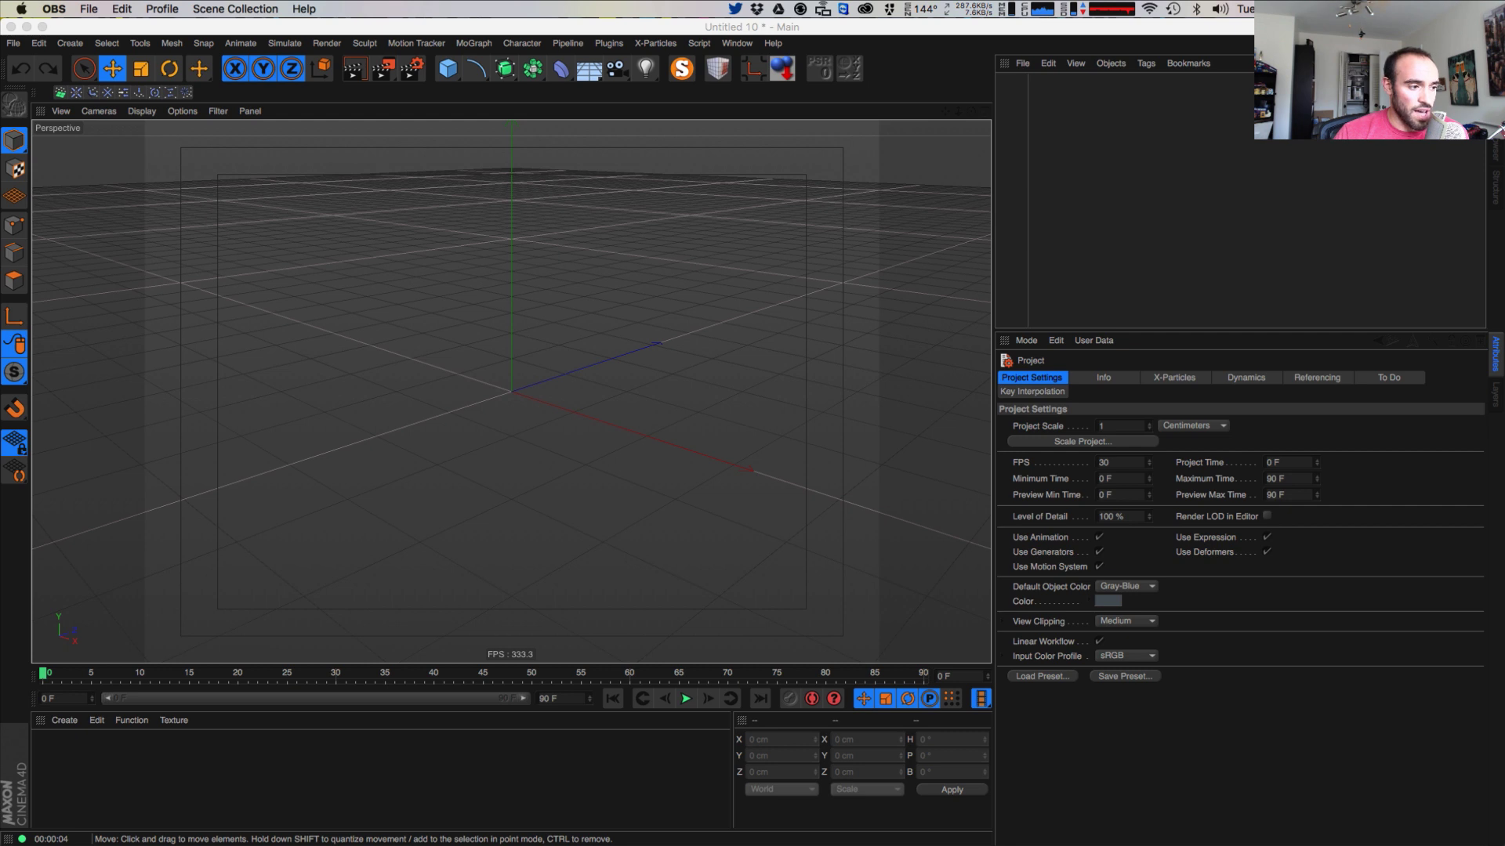
left_click(1105, 226)
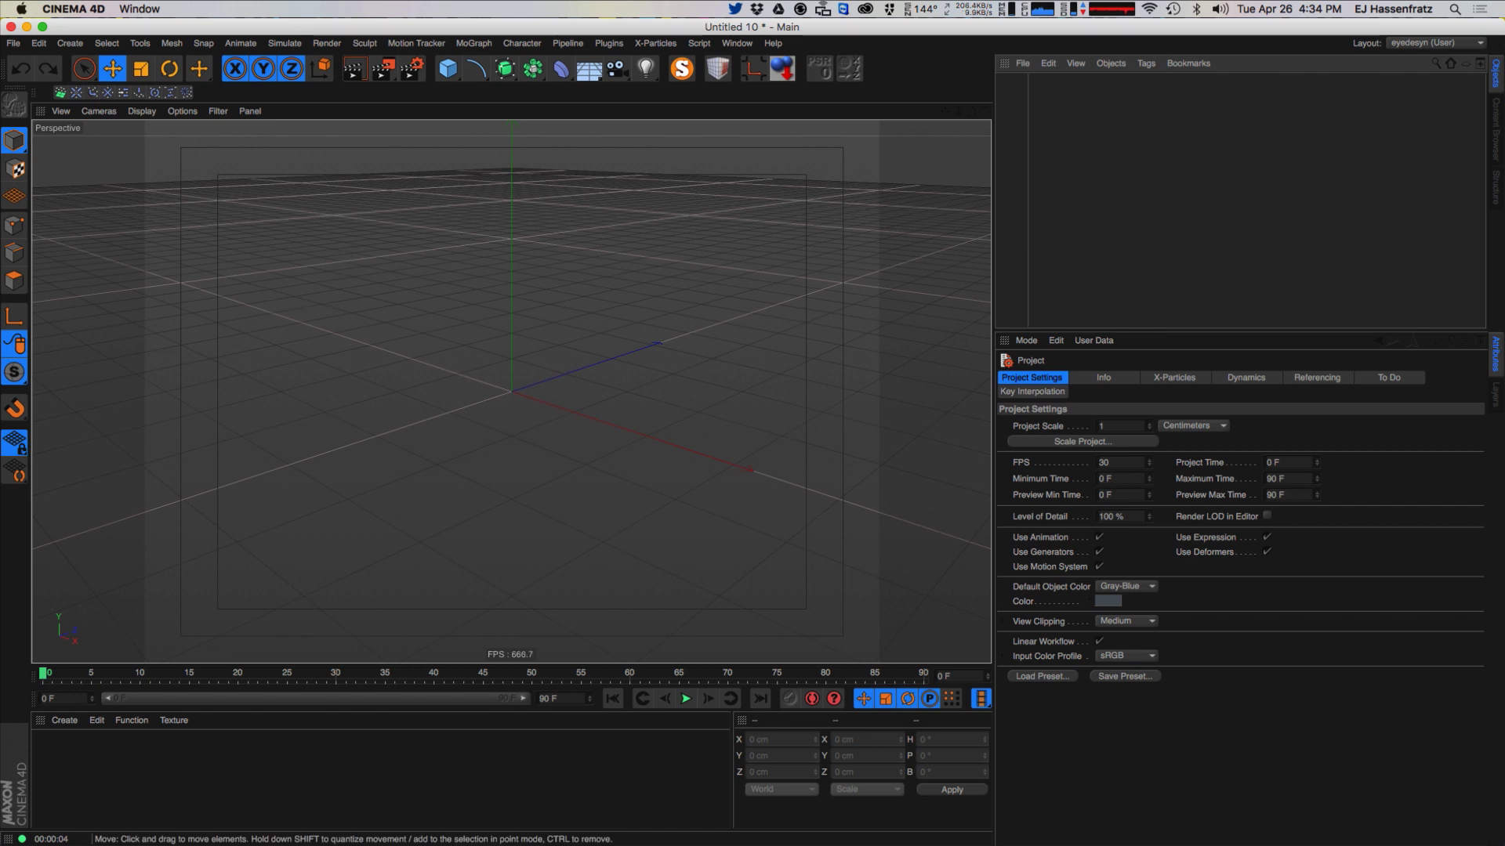
key("super+Tab")
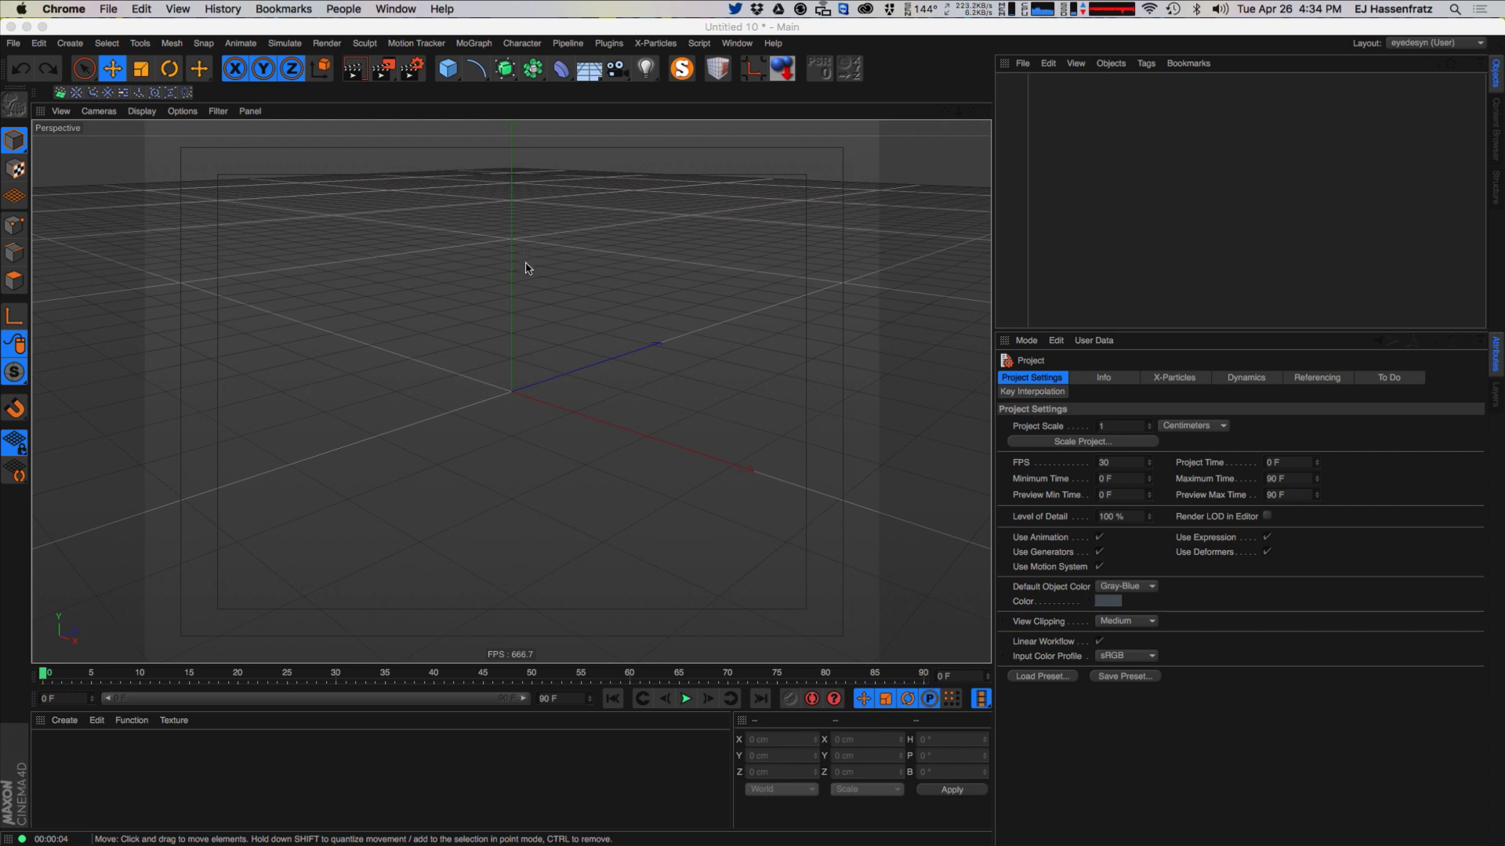
mouse_move(561, 373)
left_mouse_down("alt")
mouse_move(527, 410)
mouse_move(559, 396)
left_mouse_up("alt")
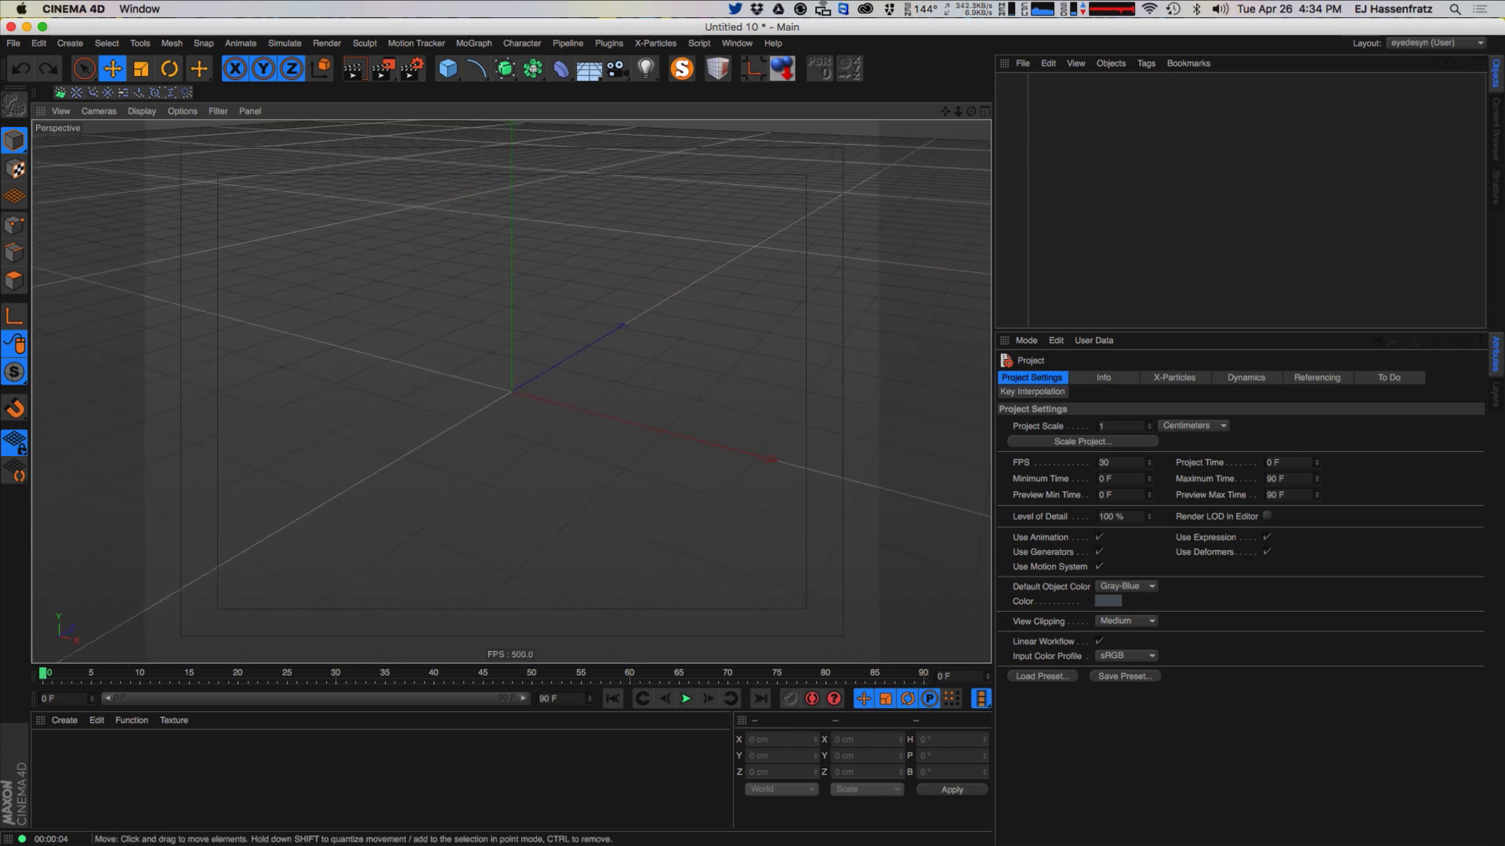
key("super+Tab")
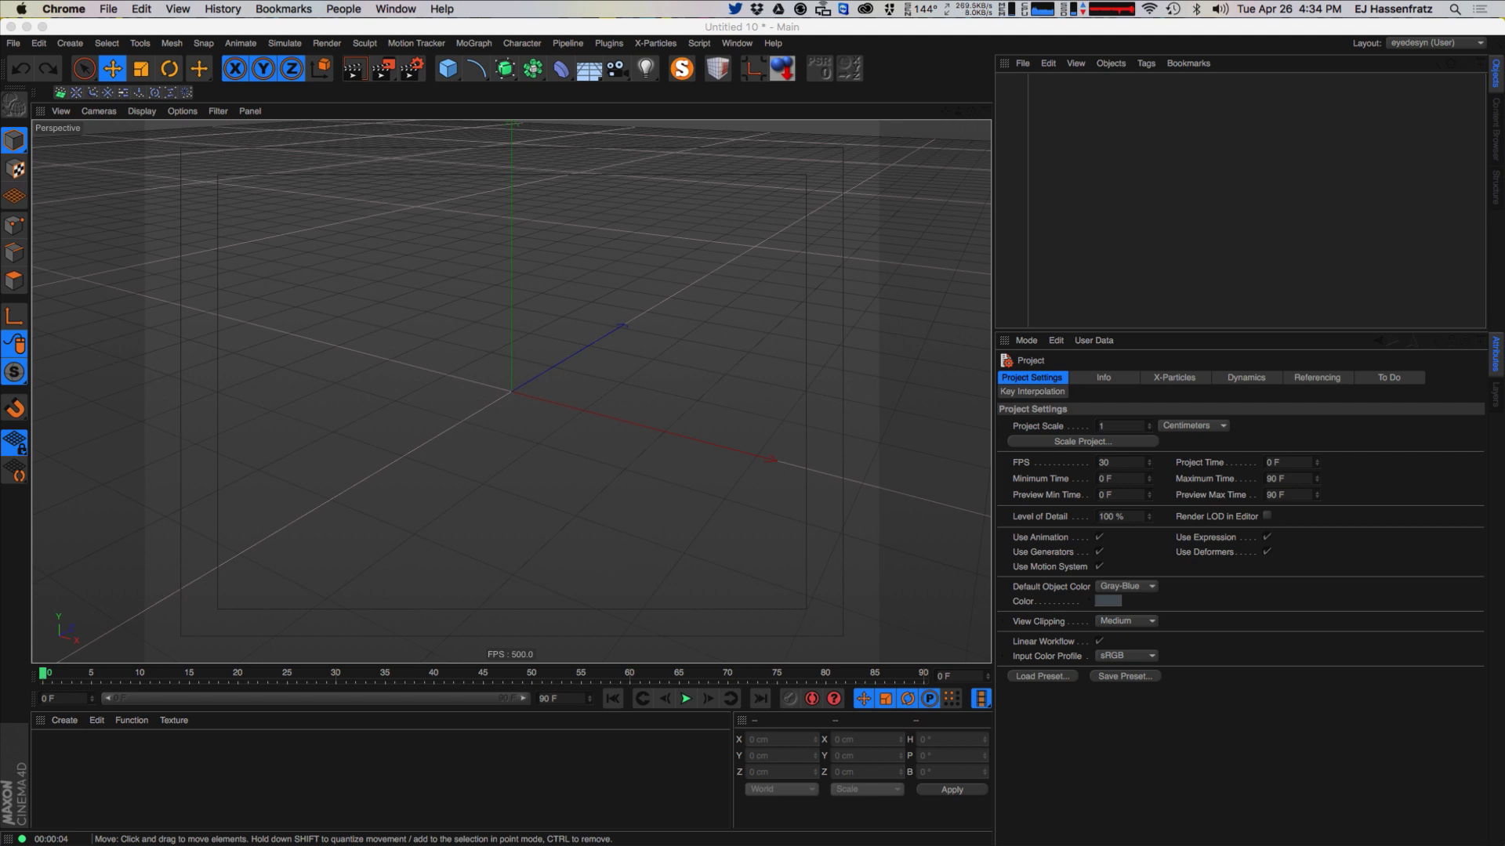
key("super+Tab")
Step: Add a plane 8000 cm wide and 4000 cm high, with 1 width segment and 1 height segment
left_click_drag(462, 71, 505, 222)
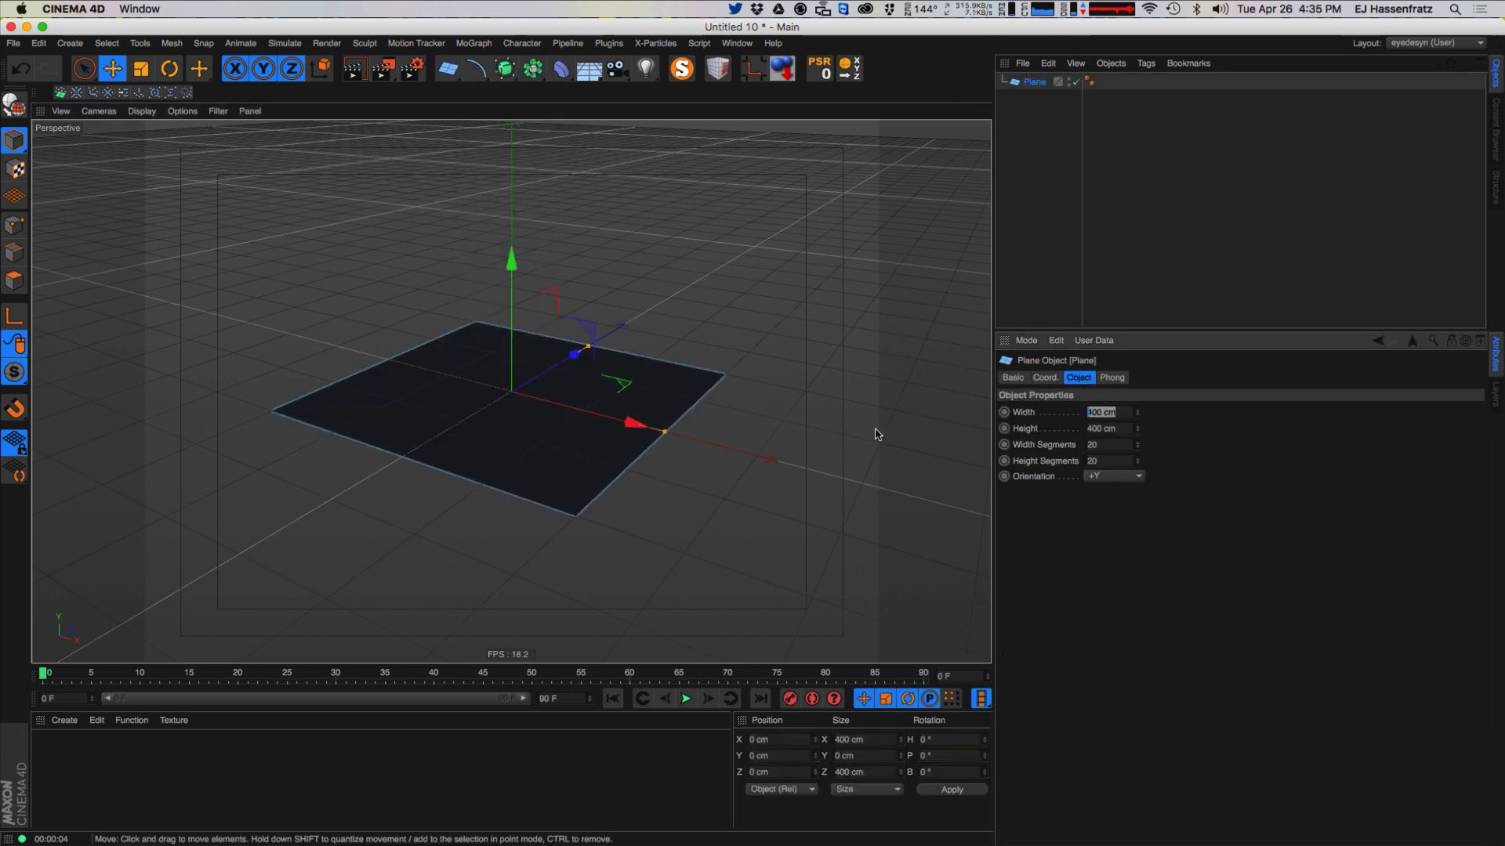
type("8000")
key("Tab")
type("4000")
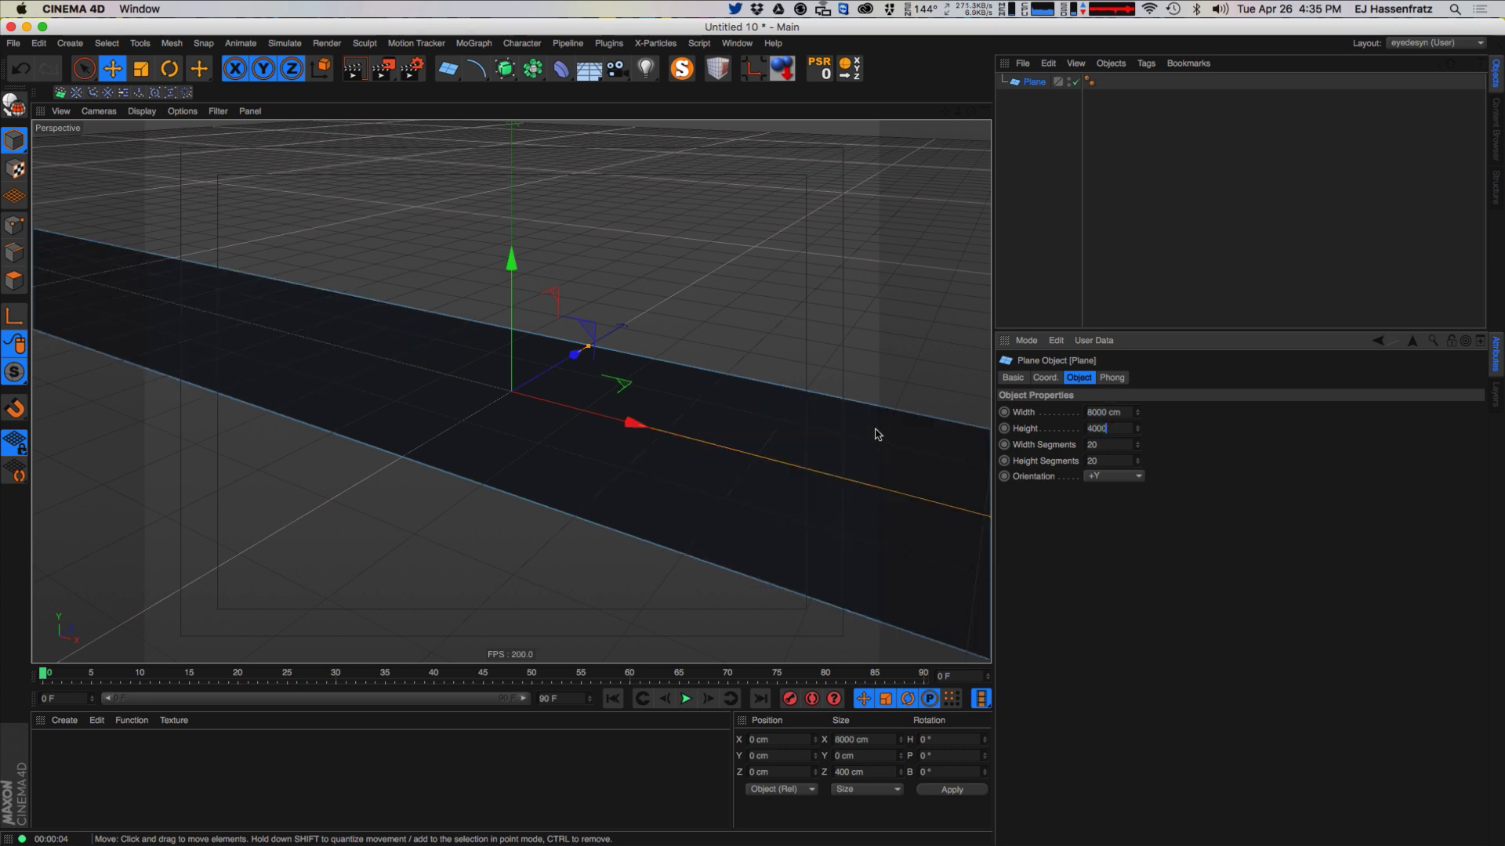
key("Tab")
type("1")
key("Tab")
type("1")
Step: Create a new material and apply it to the plane
left_click_drag(581, 416, 558, 454, "alt")
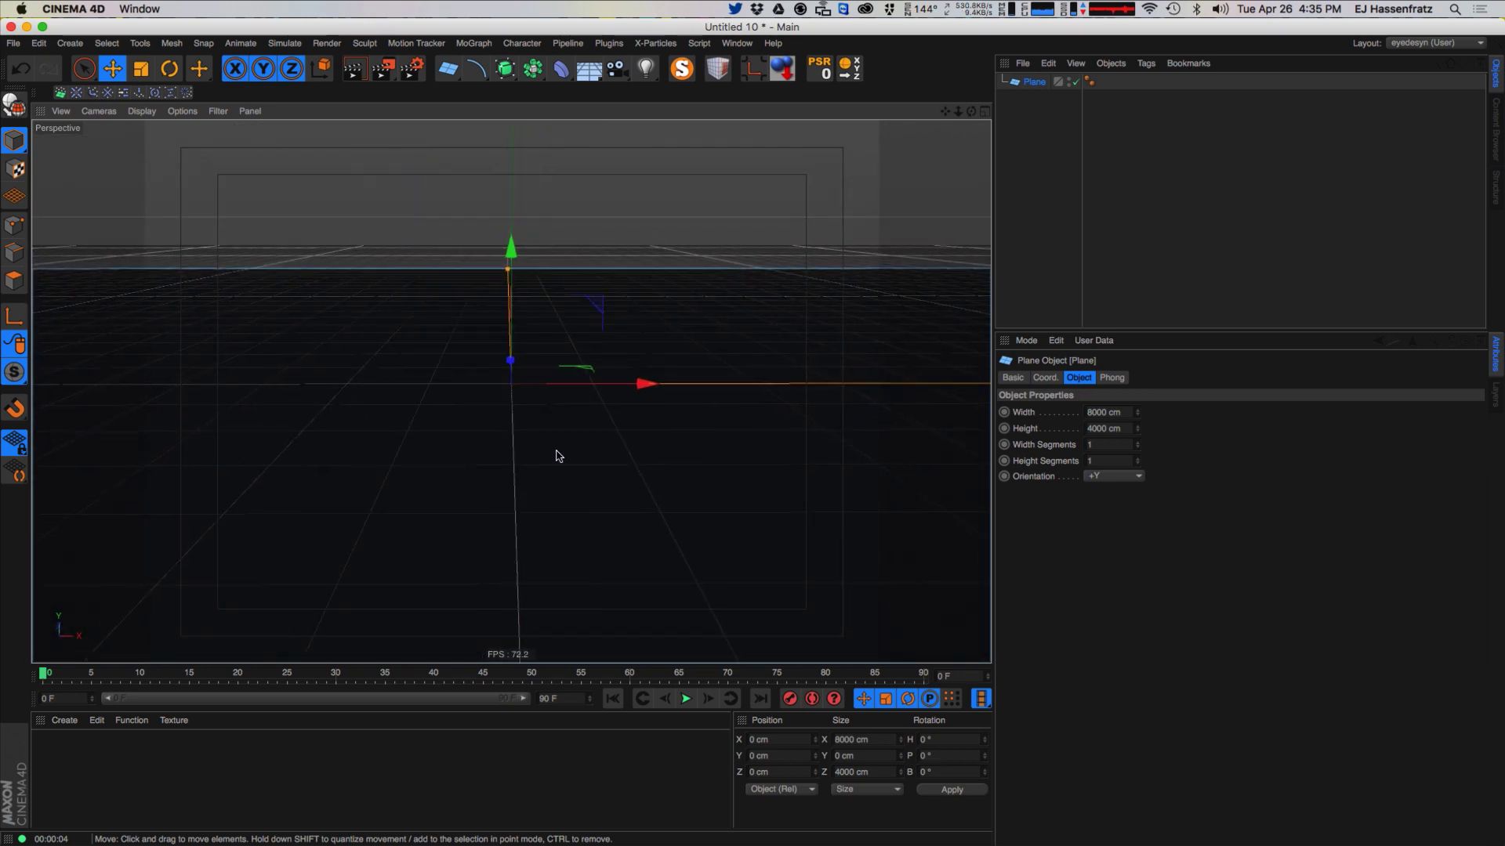
double_click(66, 755)
left_click_drag(56, 755, 516, 504)
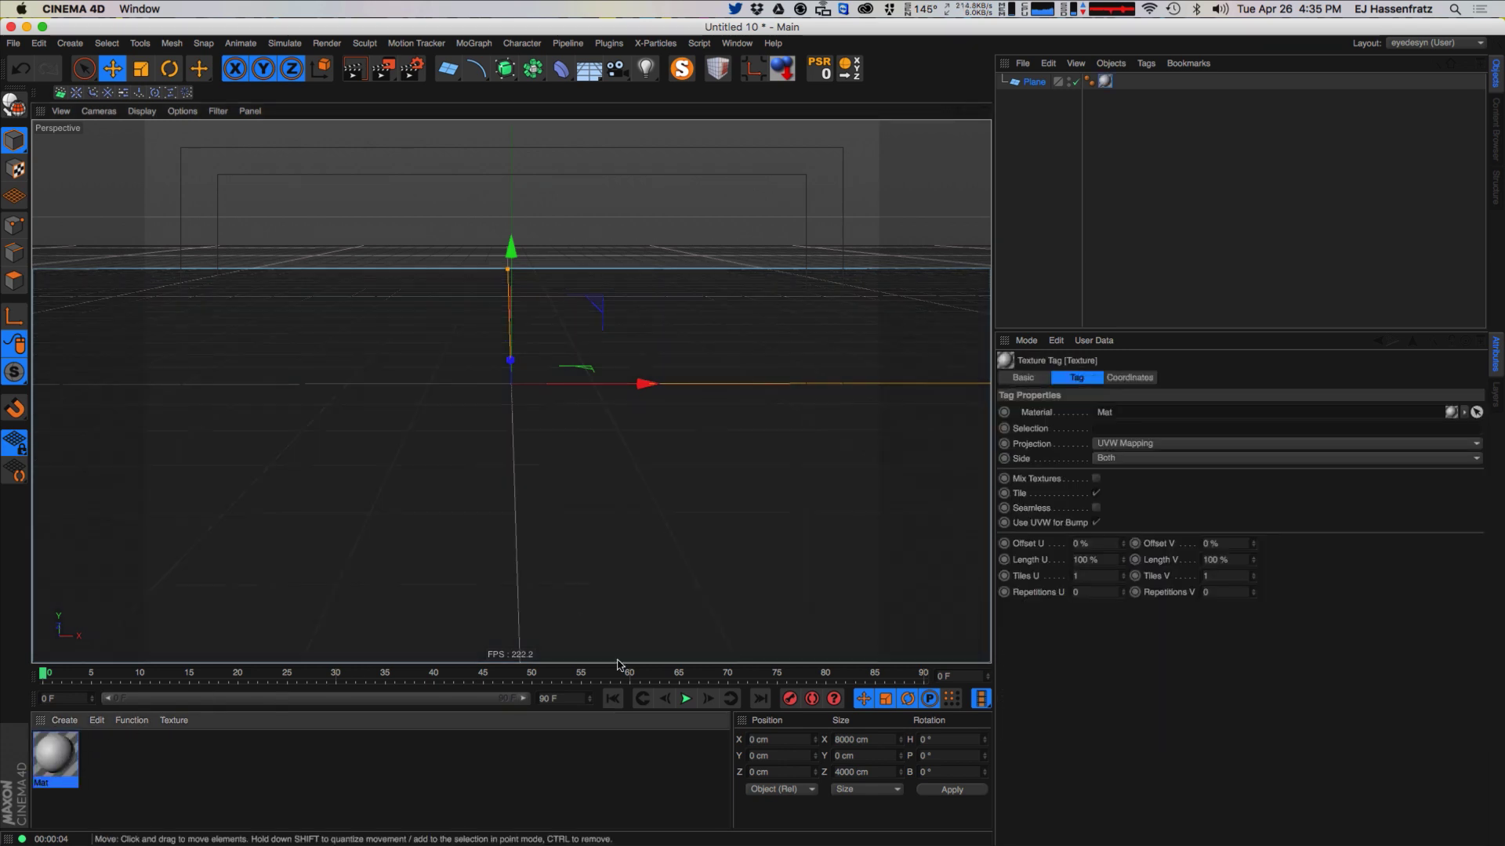
Step: Start an interactive render region and enlarge it to cover the whole render frame in the perspective view
key("alt+r")
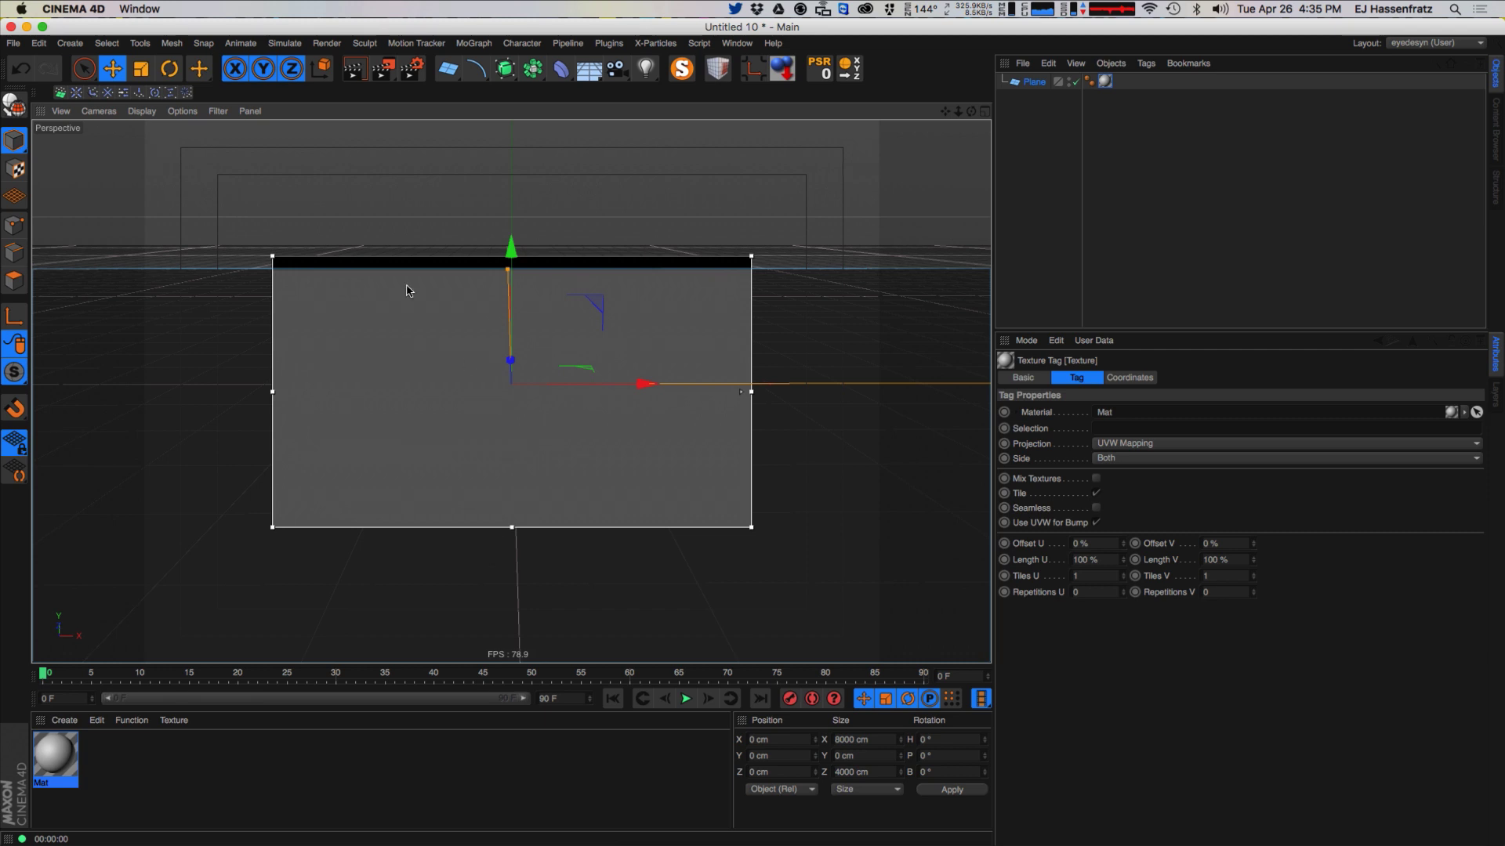
left_click_drag(273, 257, 140, 121)
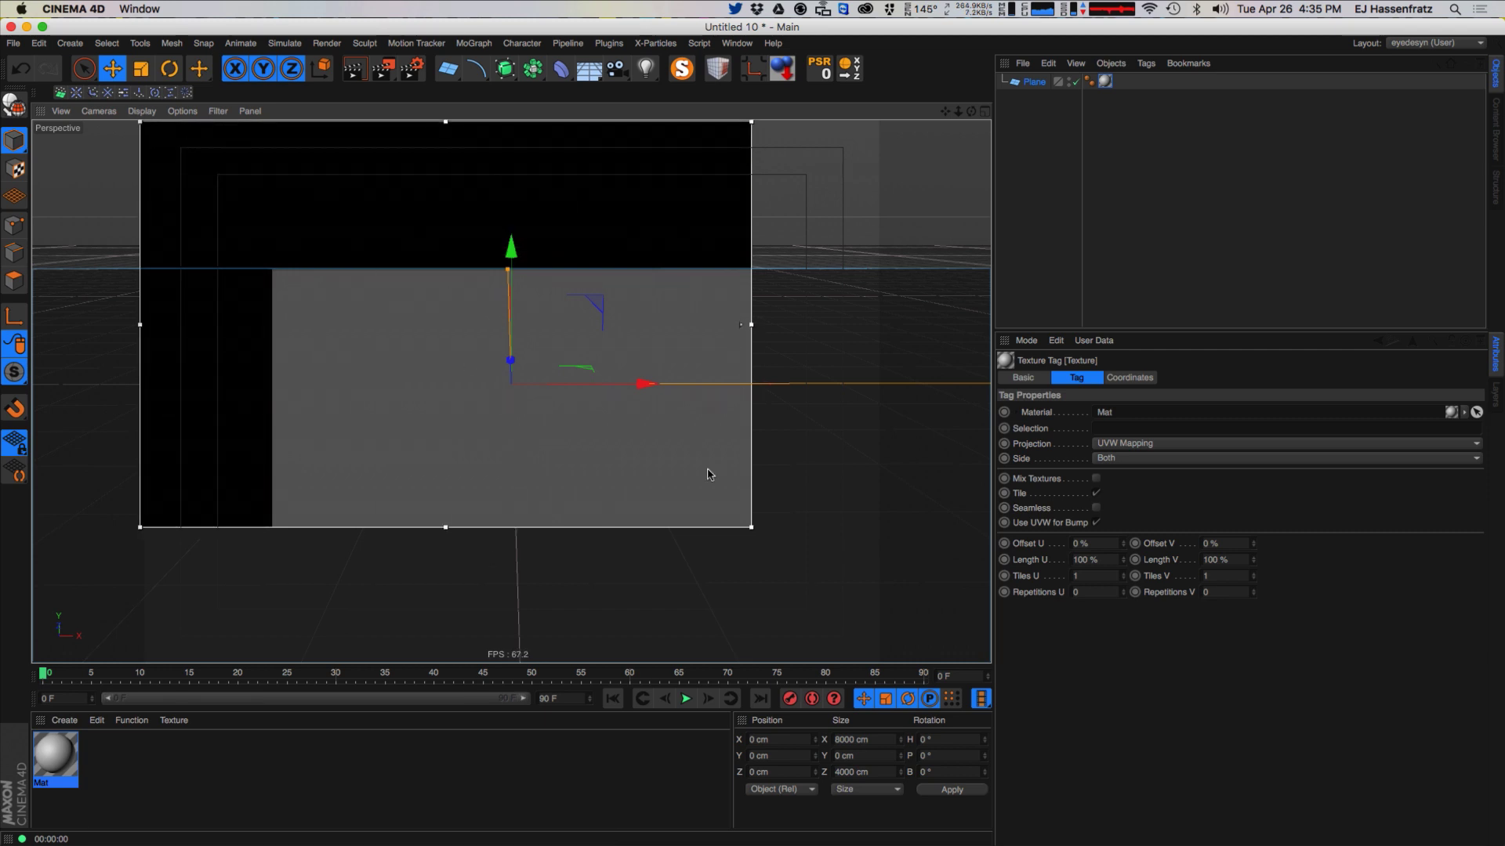
left_click_drag(751, 527, 878, 660)
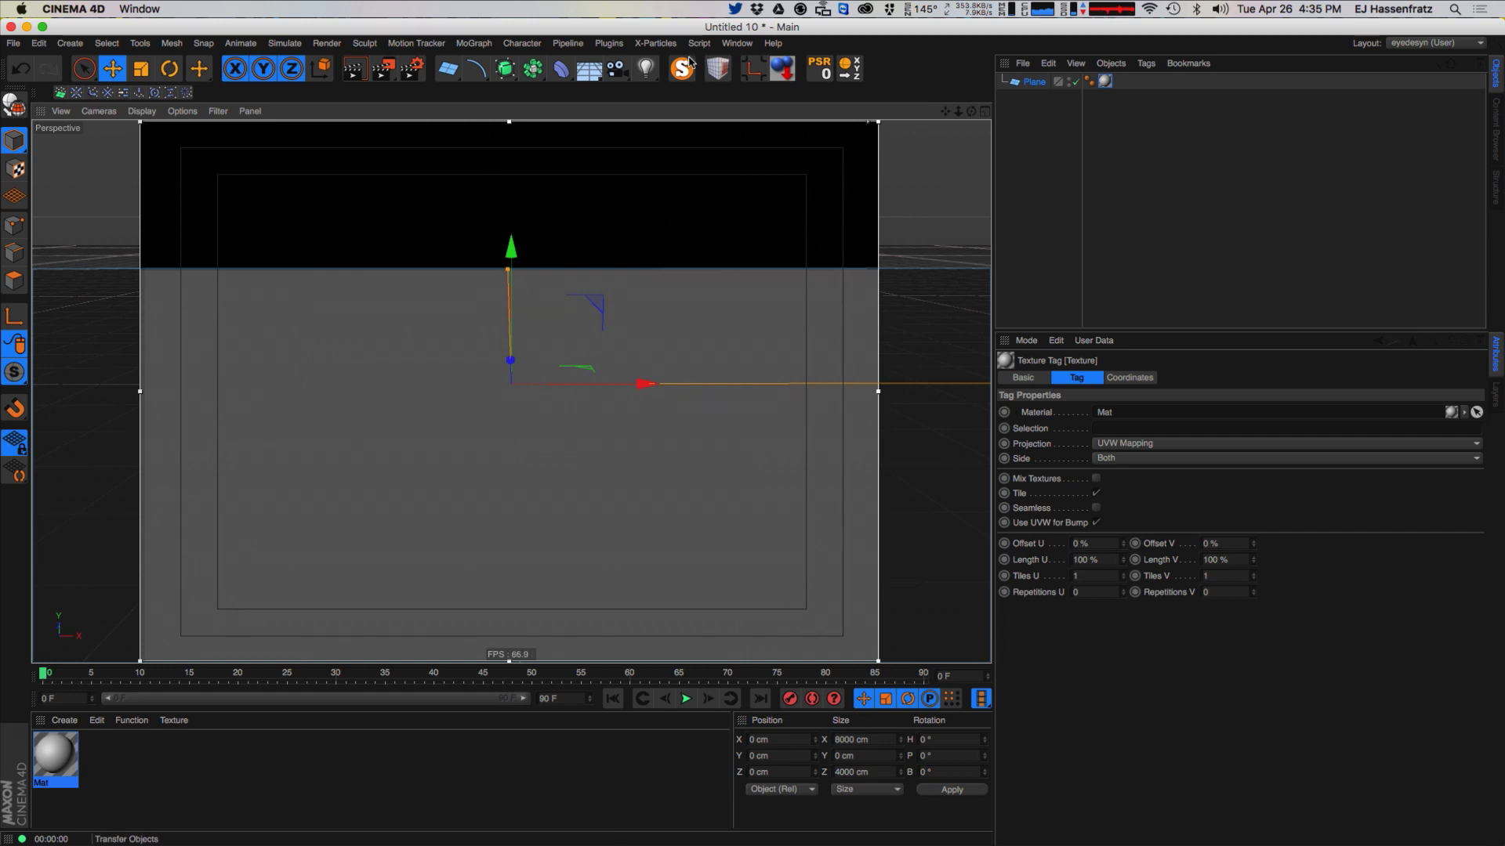
Step: Check the output resolution in the render settings
left_click(411, 68)
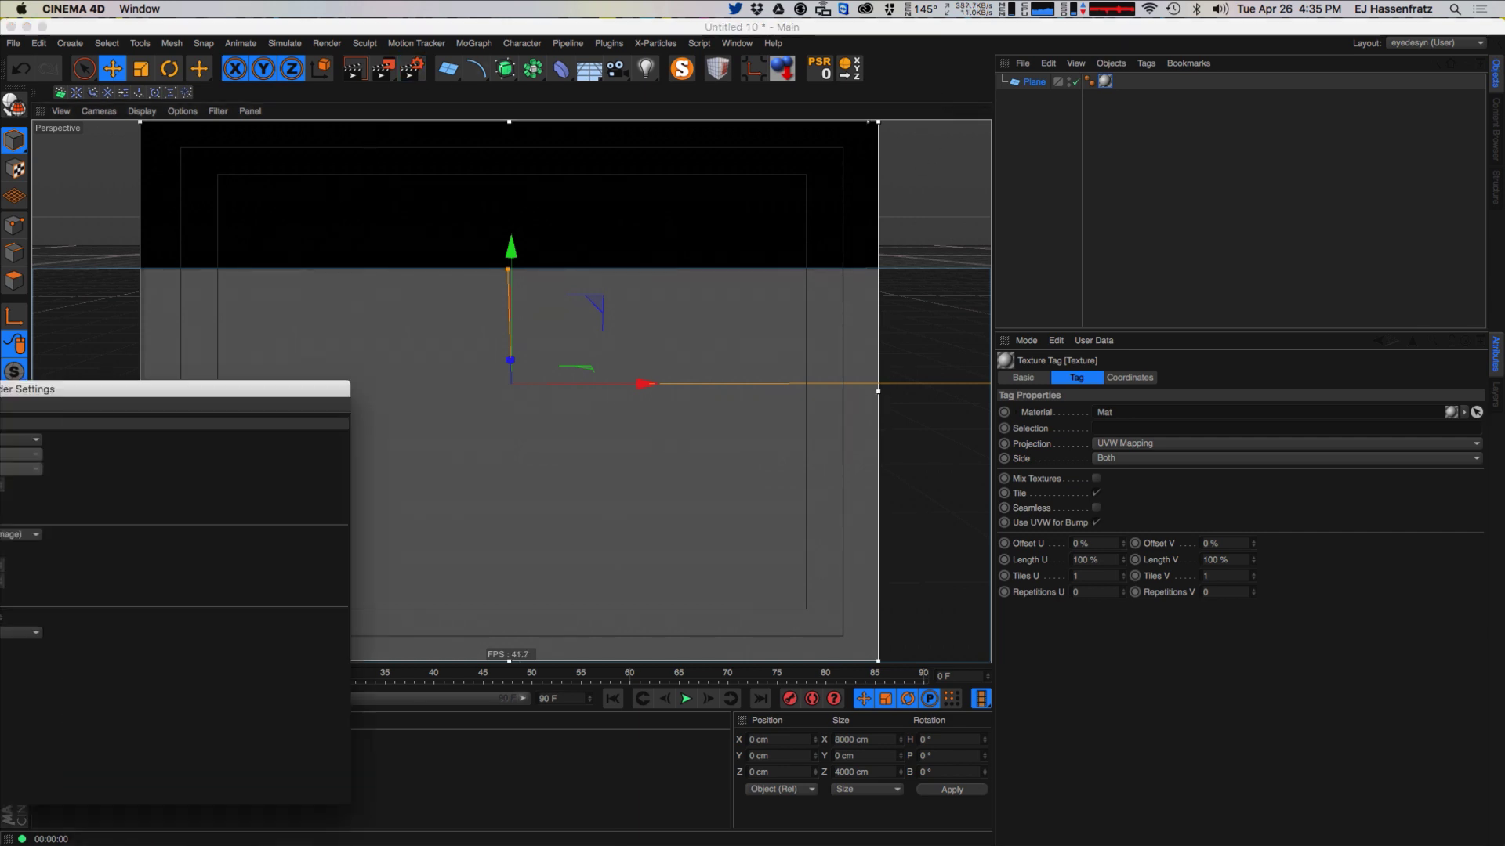
left_click(634, 283)
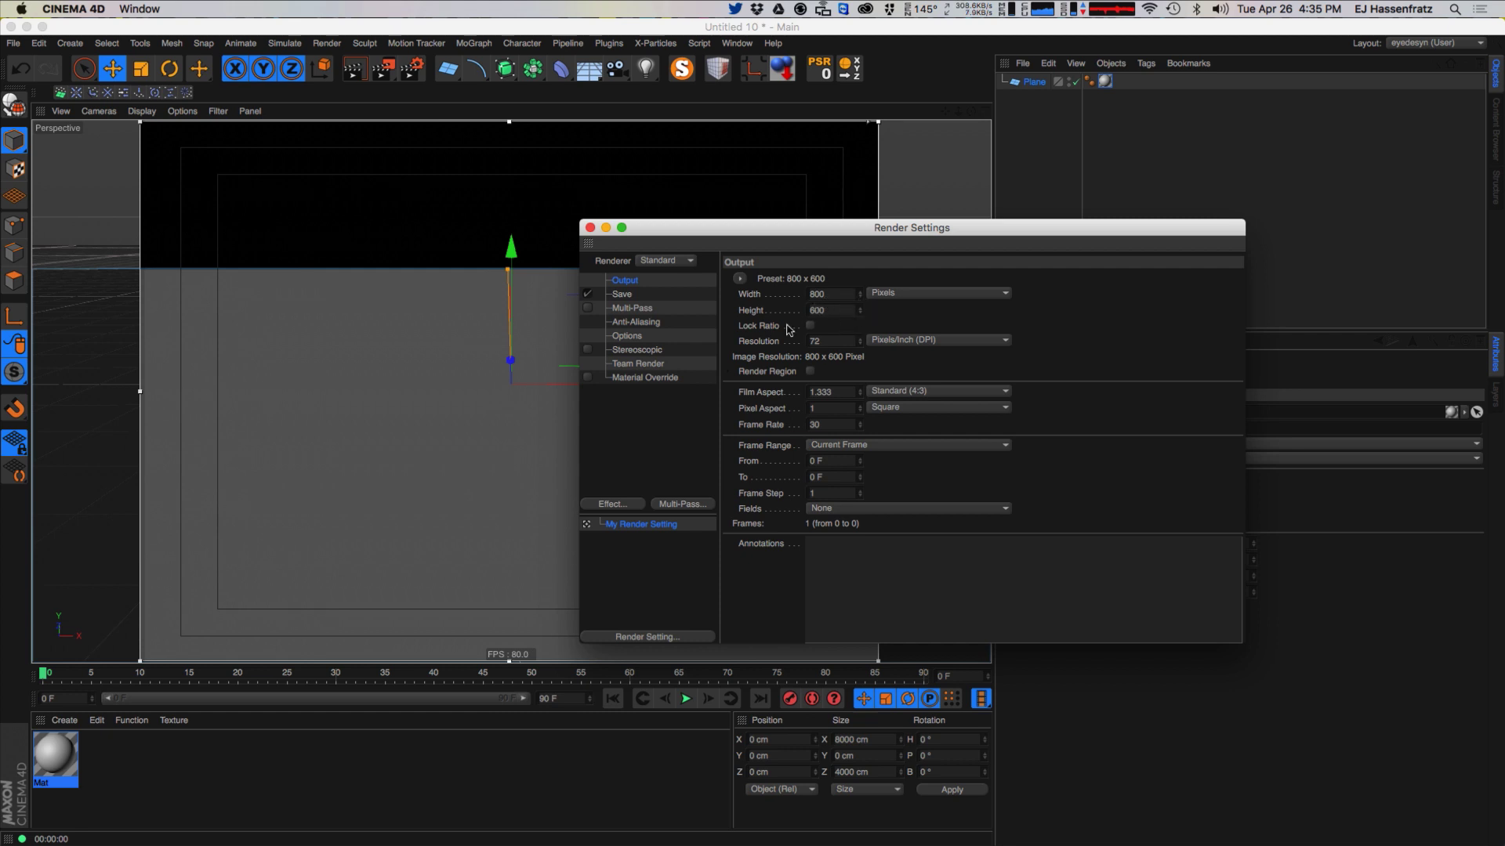
left_click_drag(805, 227, 859, 233)
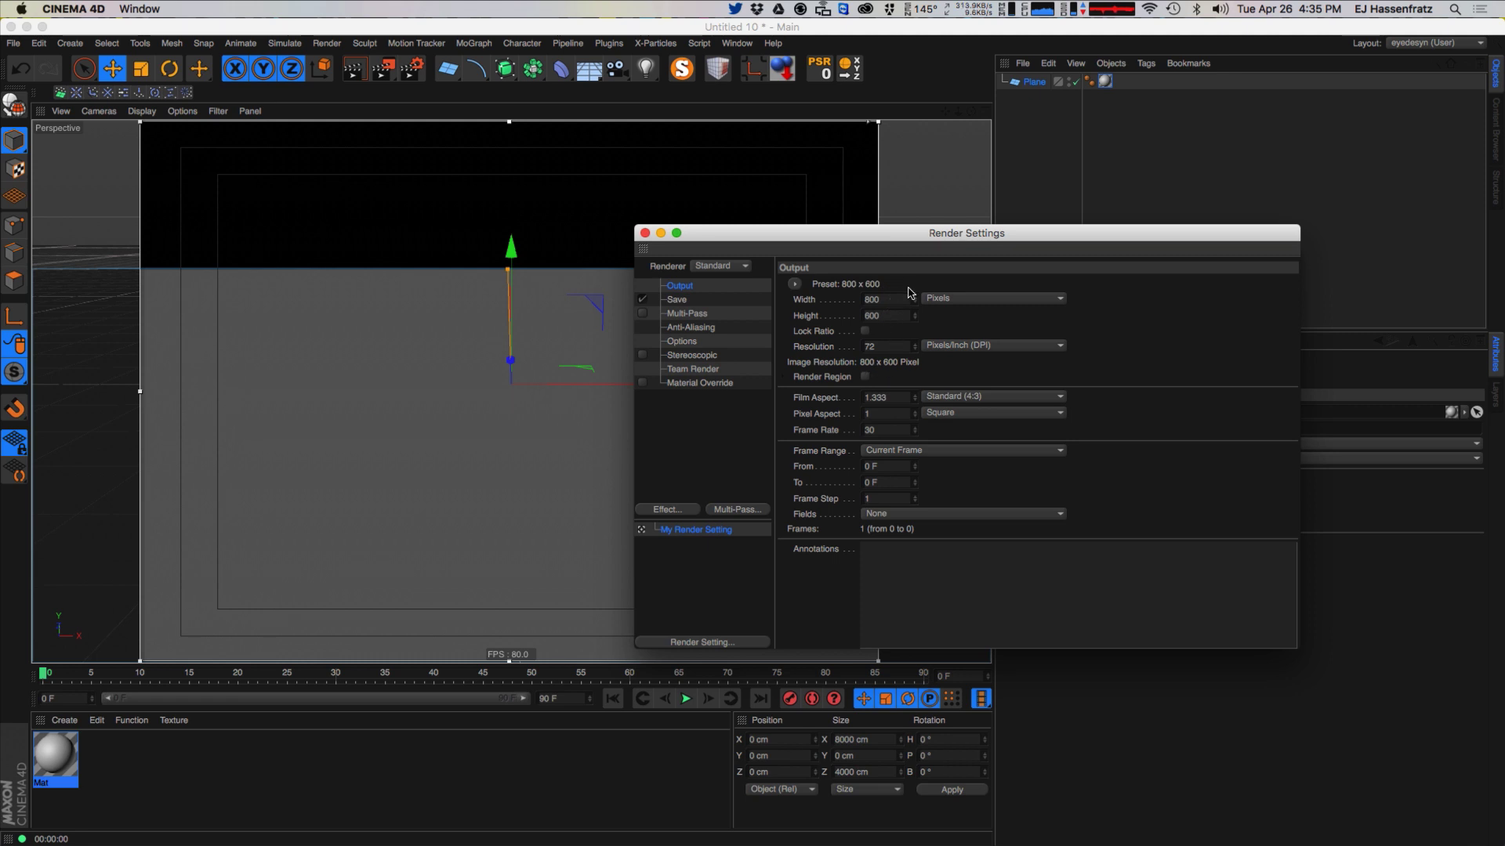
left_click_drag(904, 237, 909, 230)
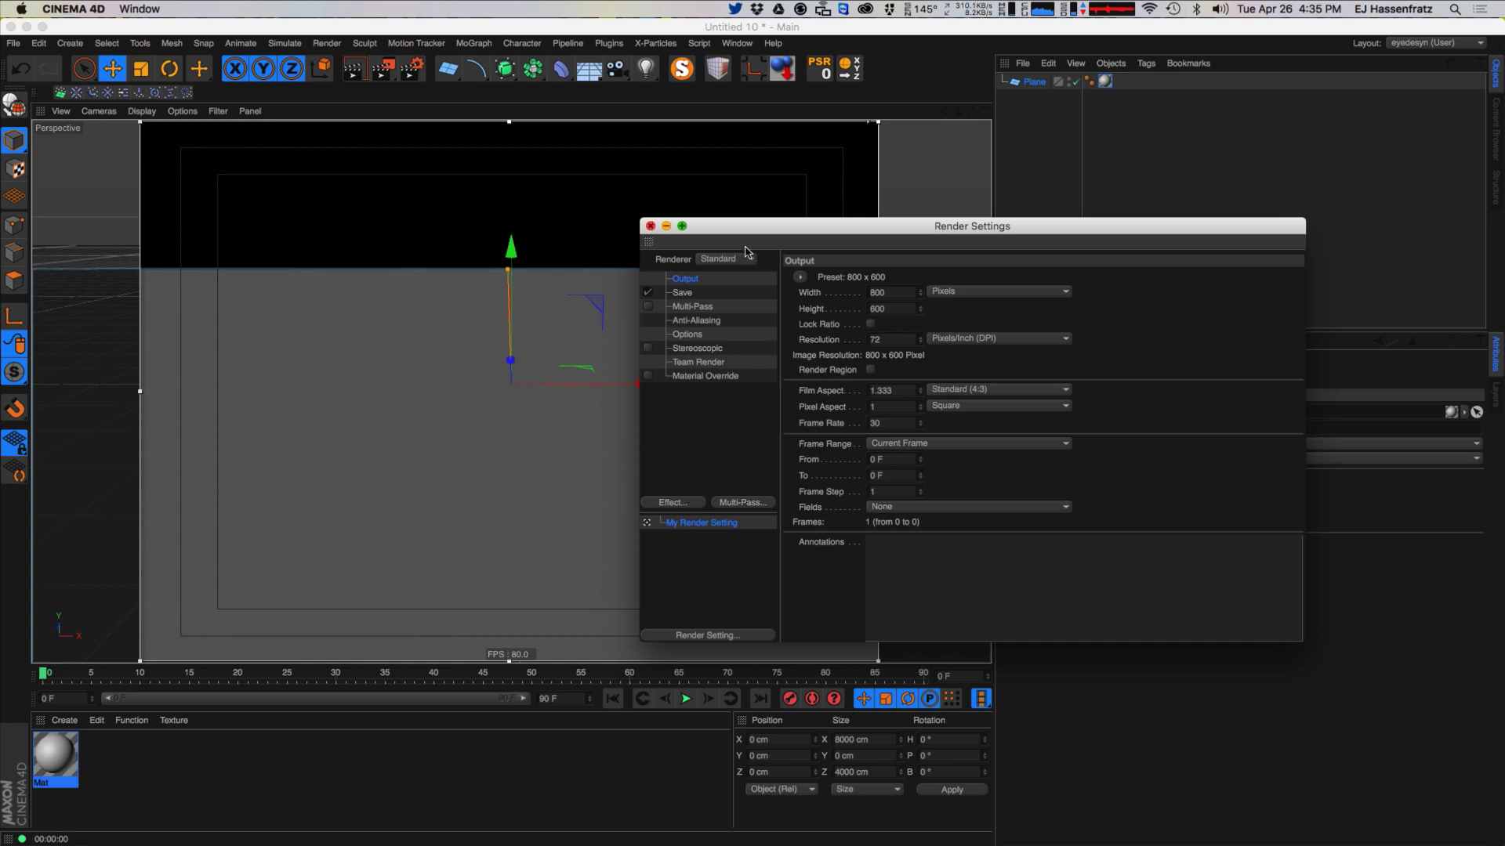
left_click(650, 226)
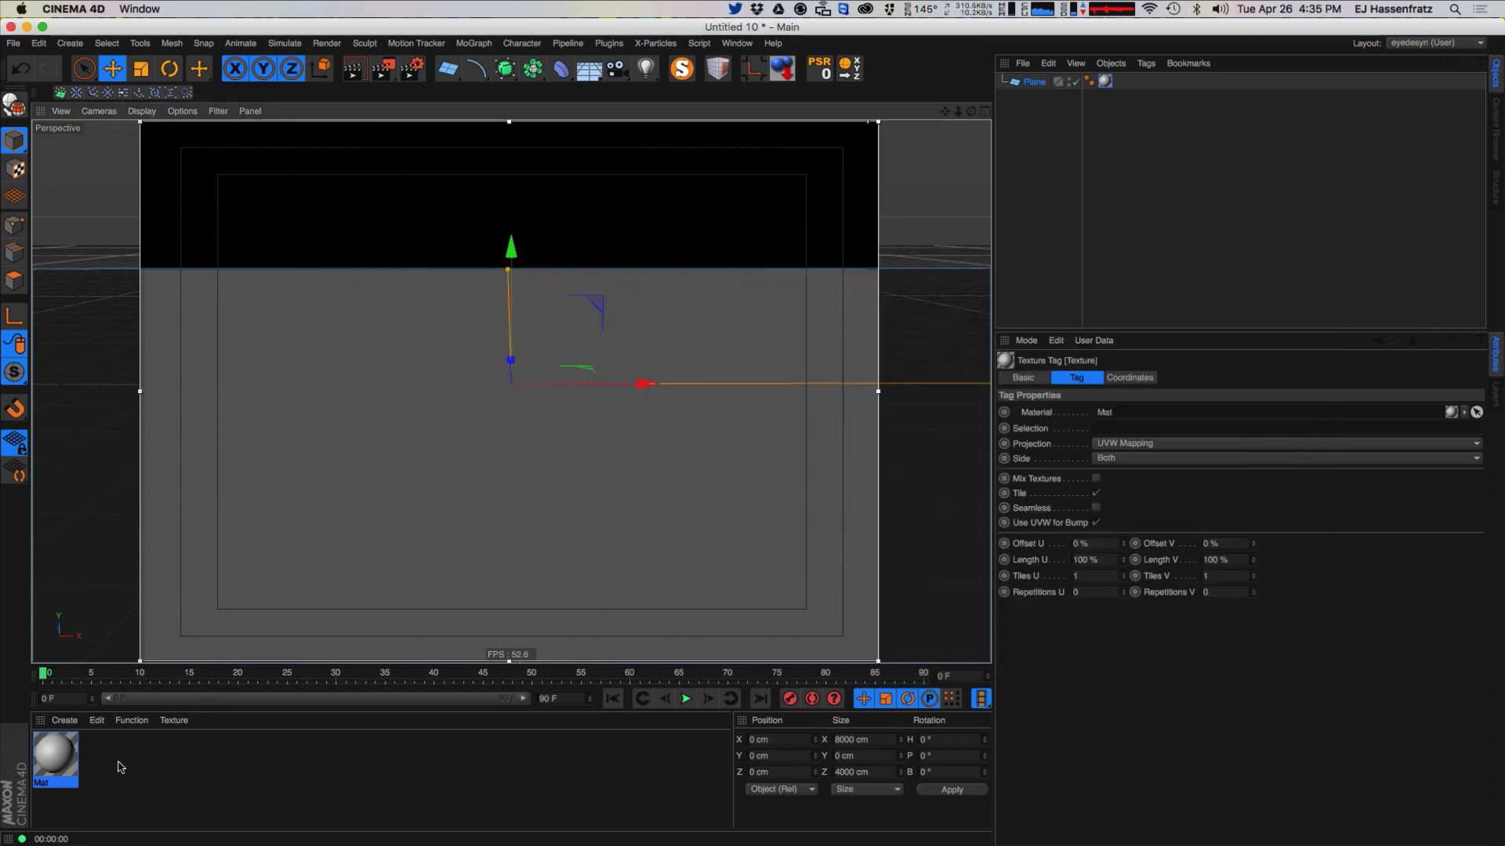
Step: Turn on the Luminance channel of the plane's material and load the Tiles surface shader as its texture
double_click(63, 757)
left_click_drag(431, 110, 787, 156)
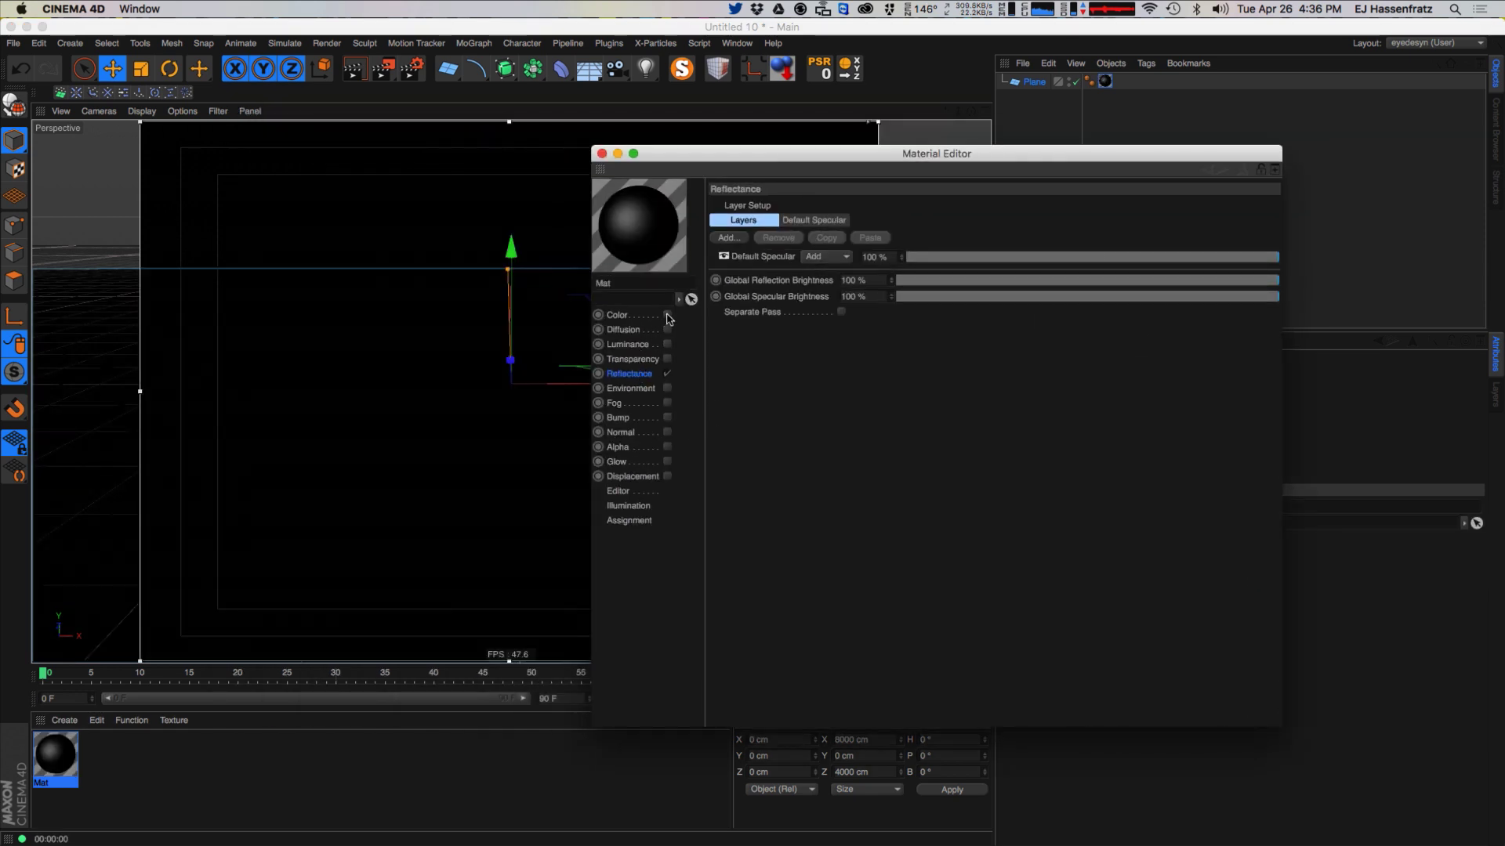
left_click(655, 315)
left_click(666, 371)
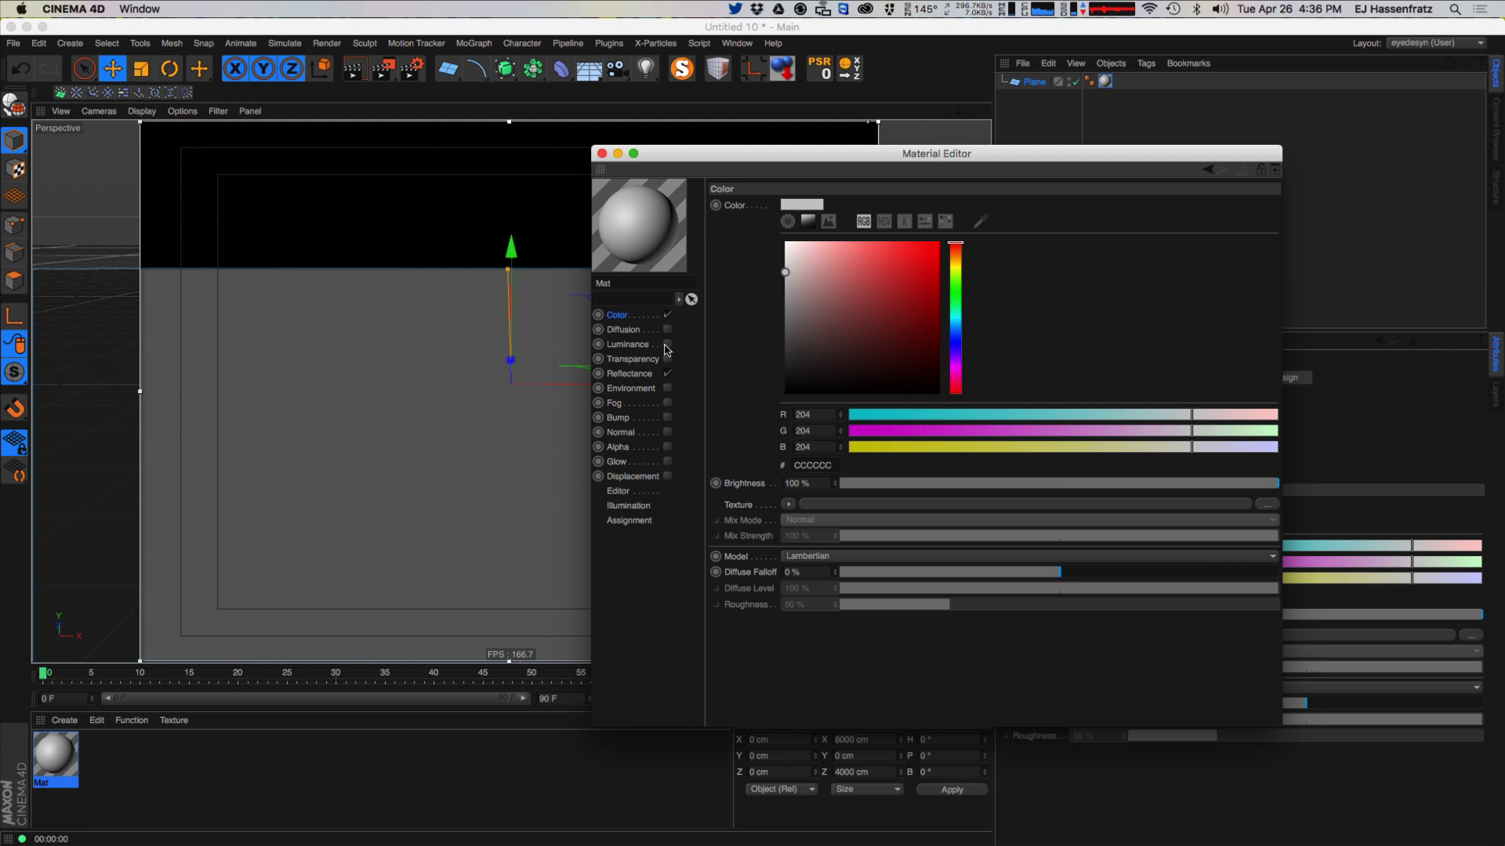
left_click(667, 344)
left_click_drag(736, 153, 829, 151)
left_click(878, 504)
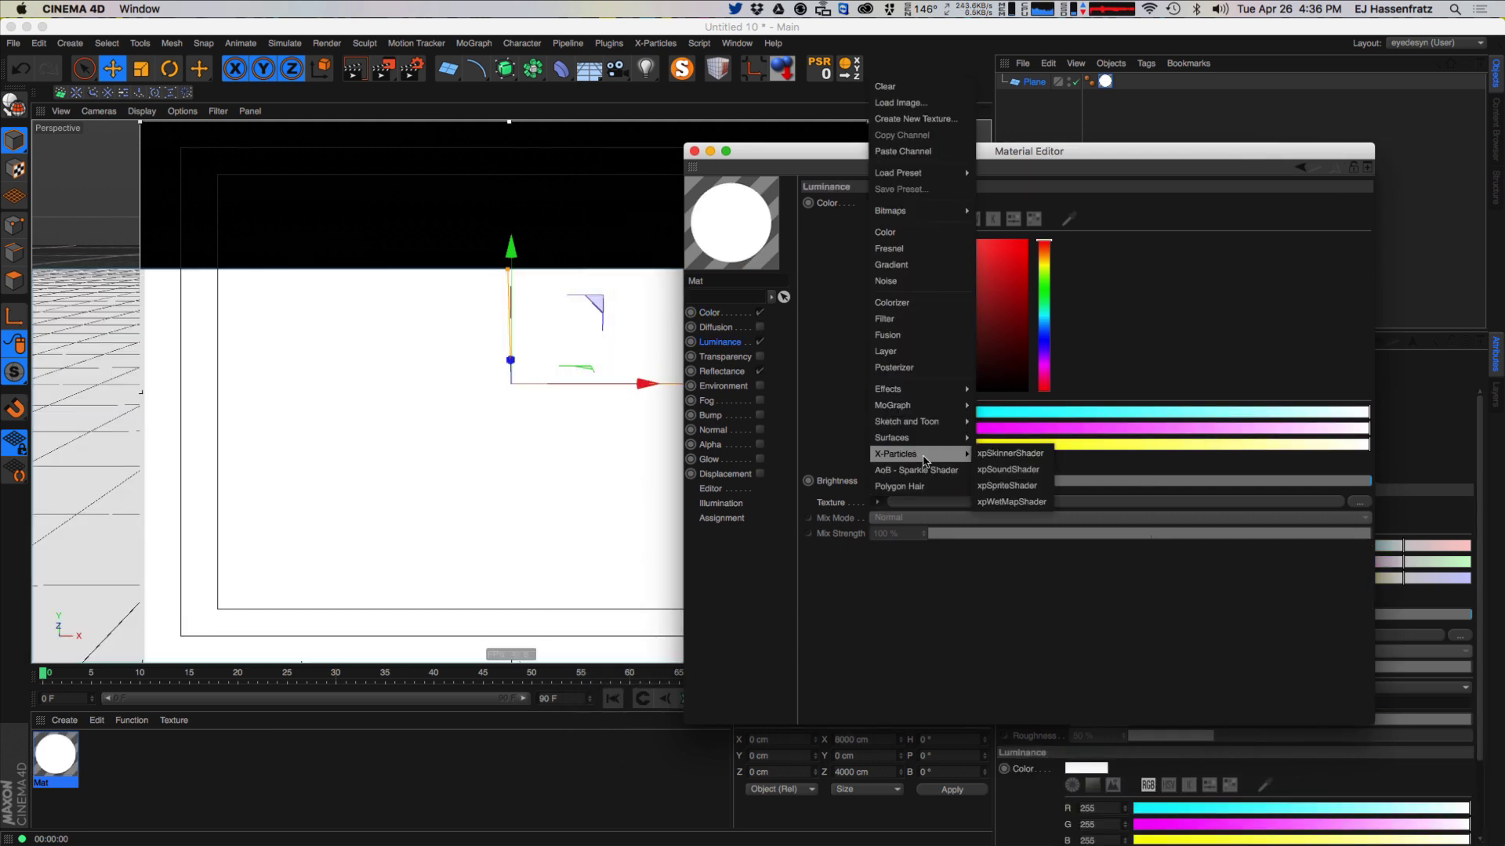
mouse_move(931, 439)
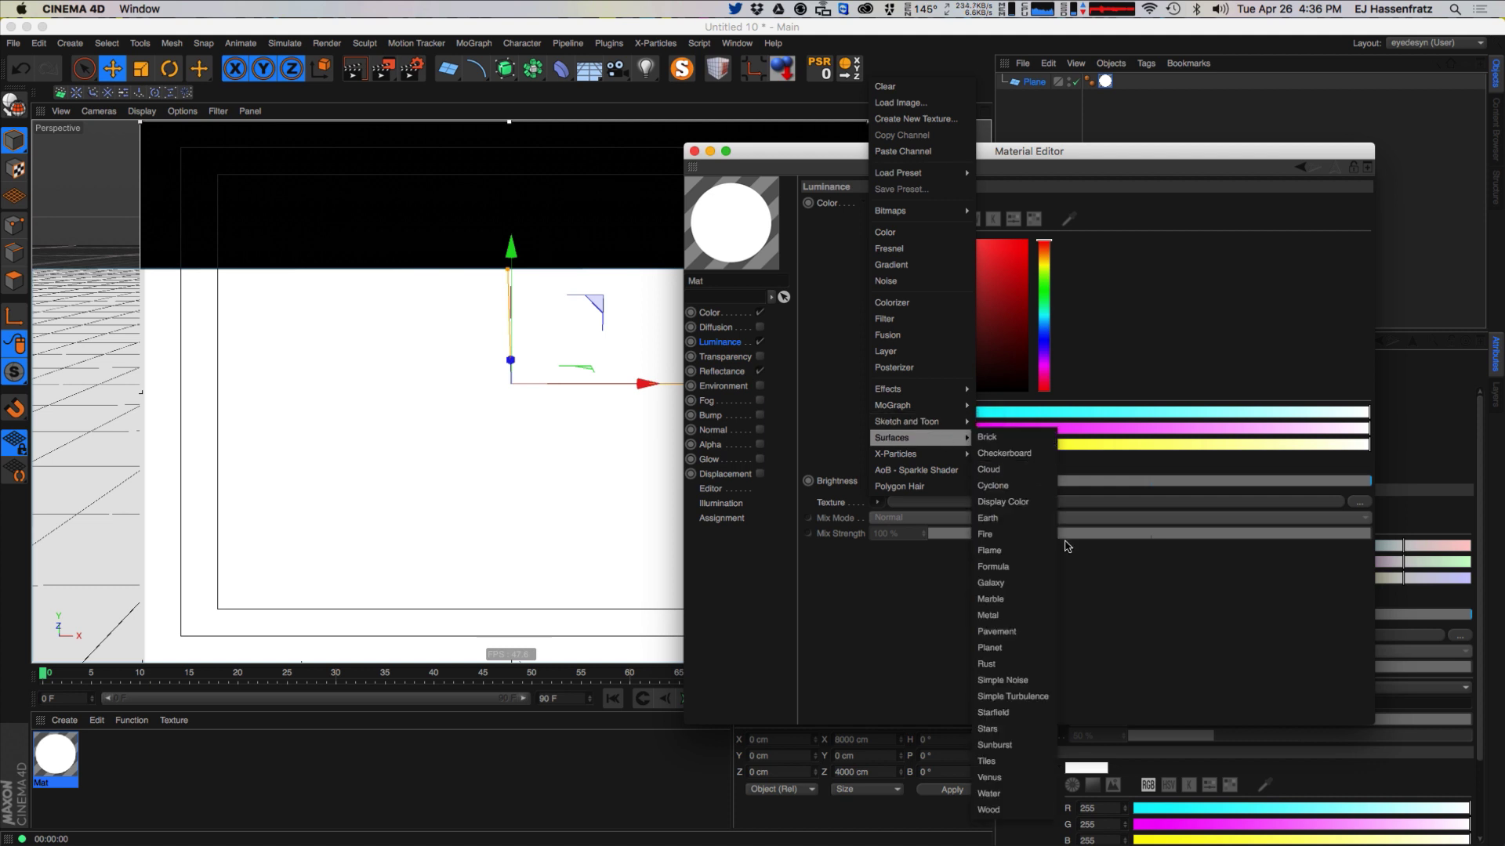
left_click(986, 760)
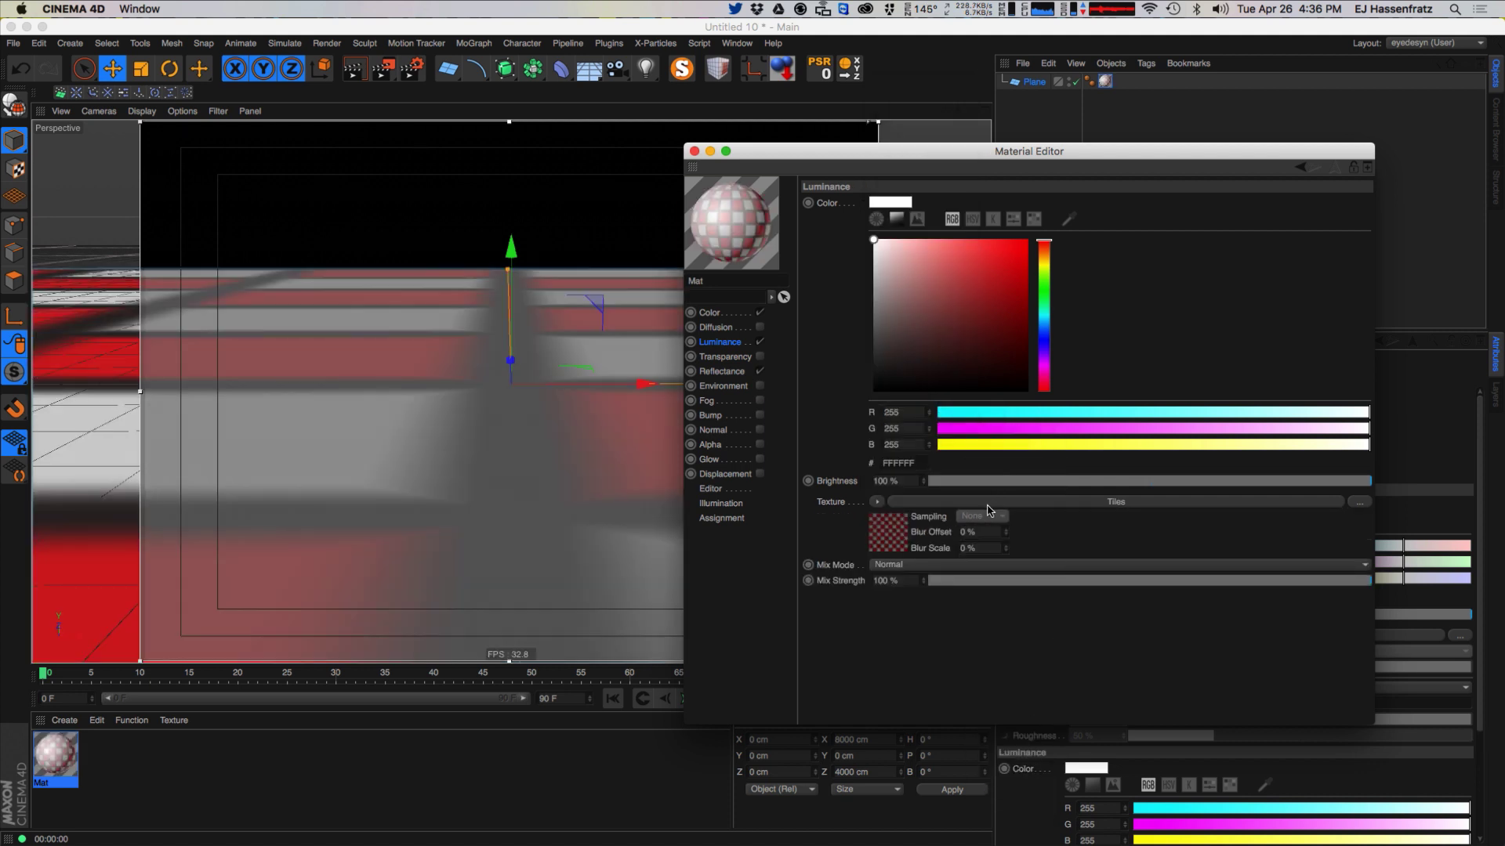
Step: Turn off the Color channel of the floor material
left_click(988, 504)
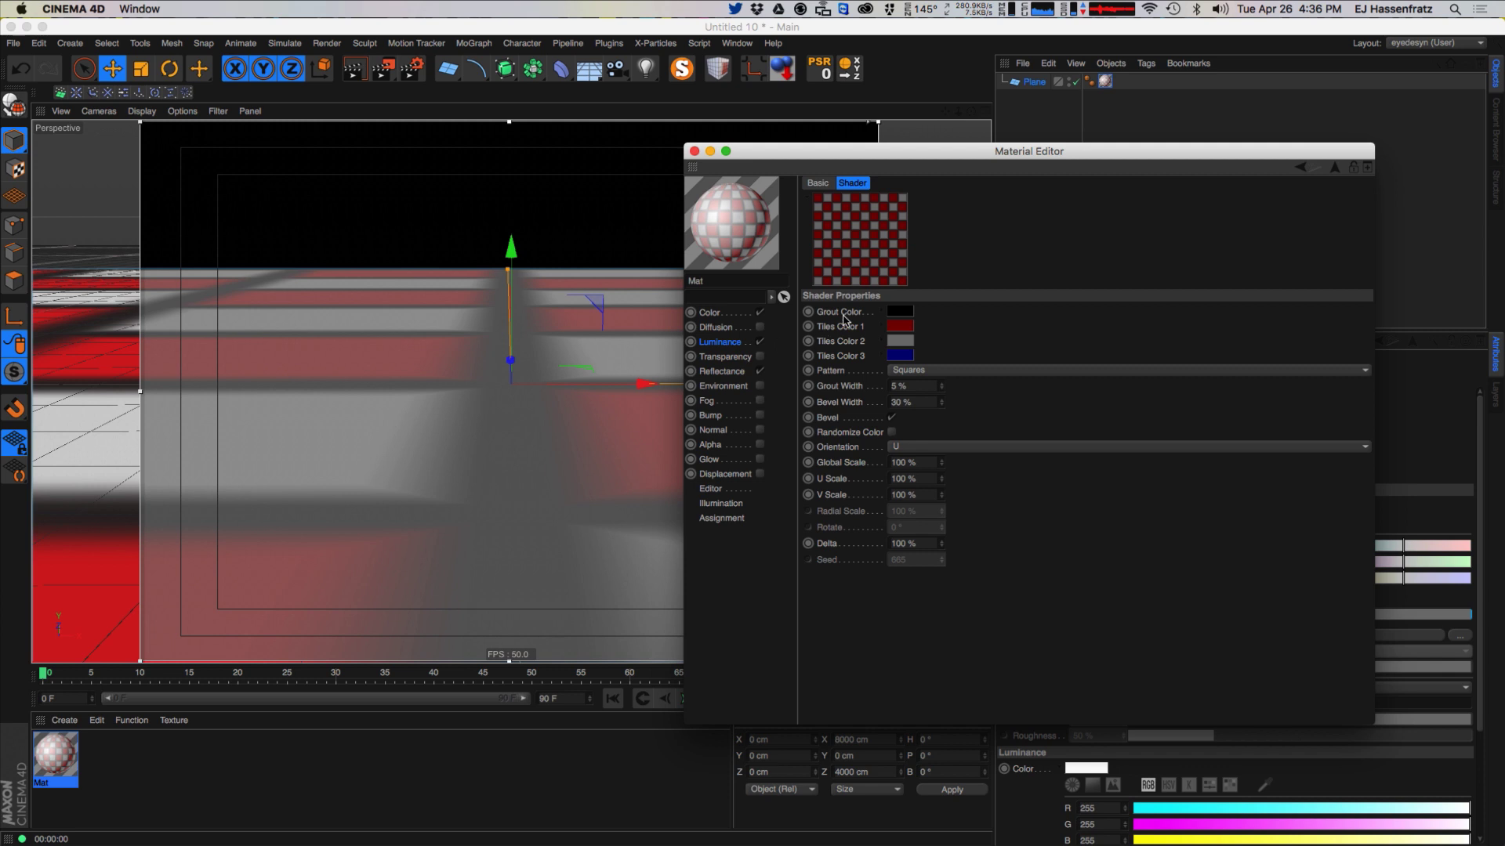
left_click(759, 312)
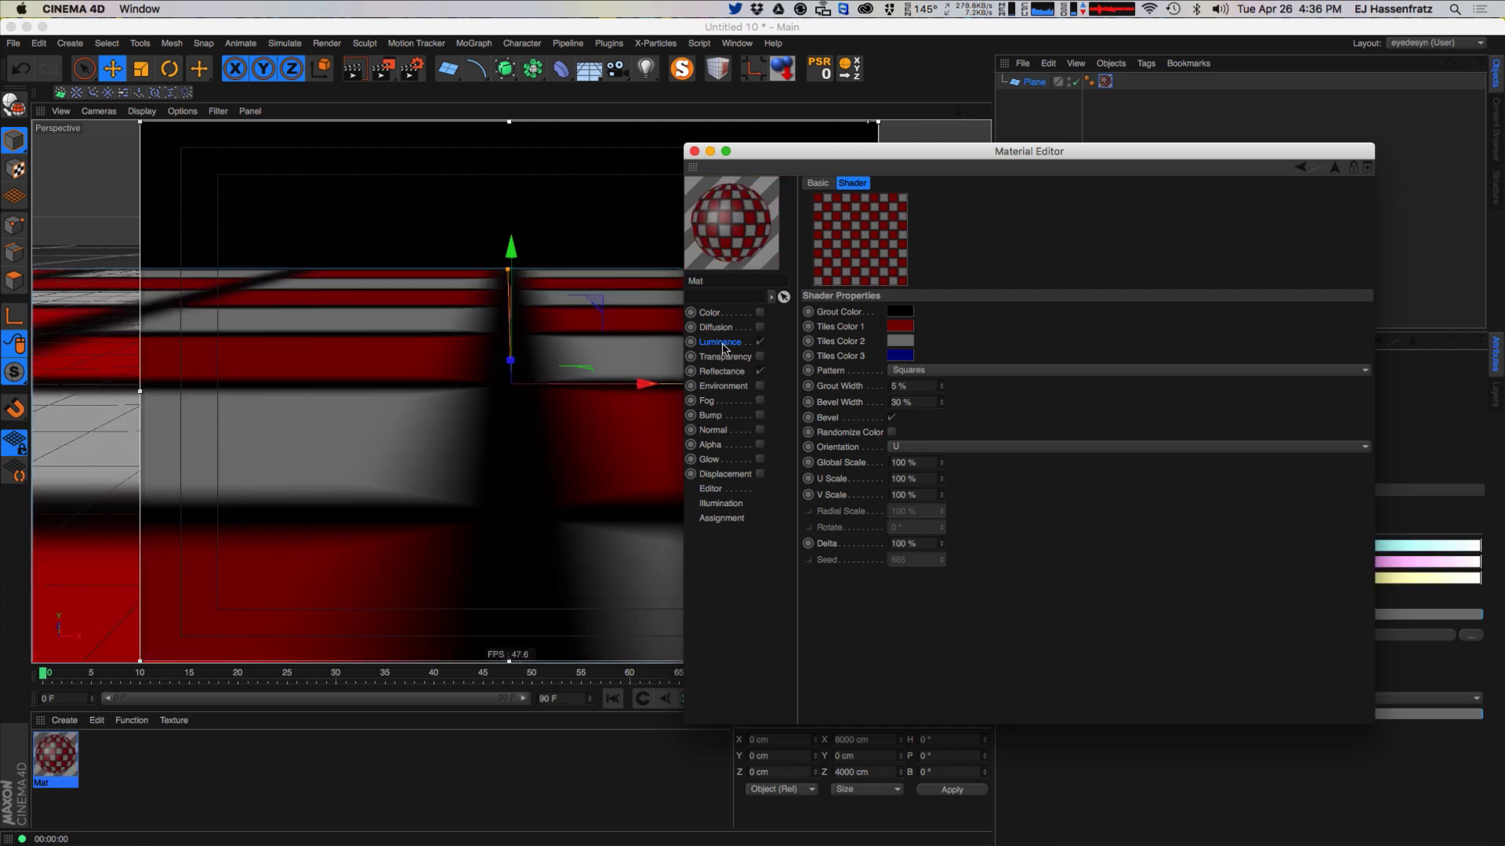
left_click(735, 350)
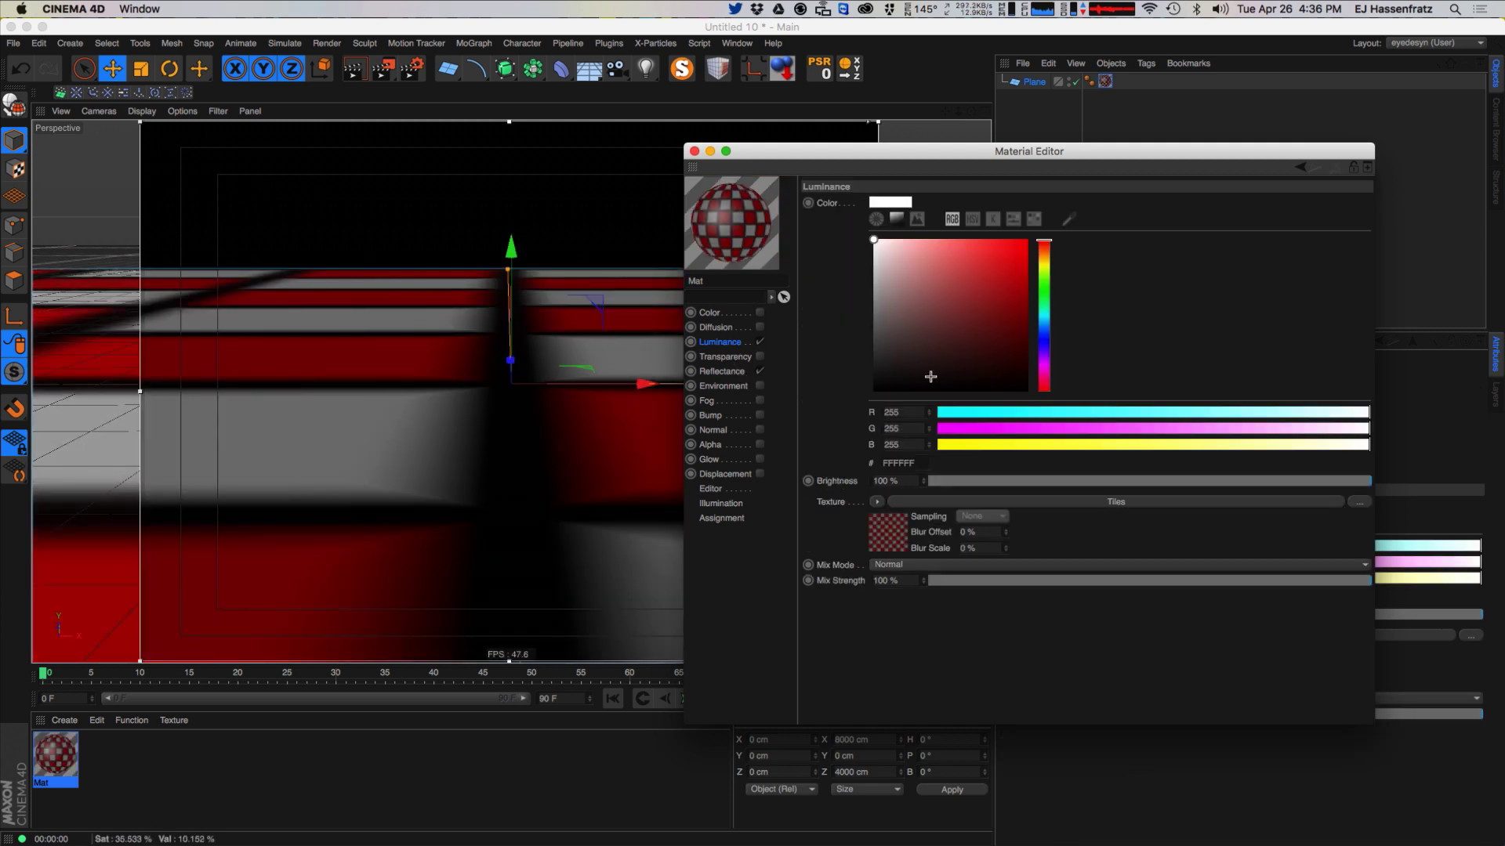
Step: Set the grout color of the Luminance channel's Tiles shader to a saturated hot pink
left_click(903, 504)
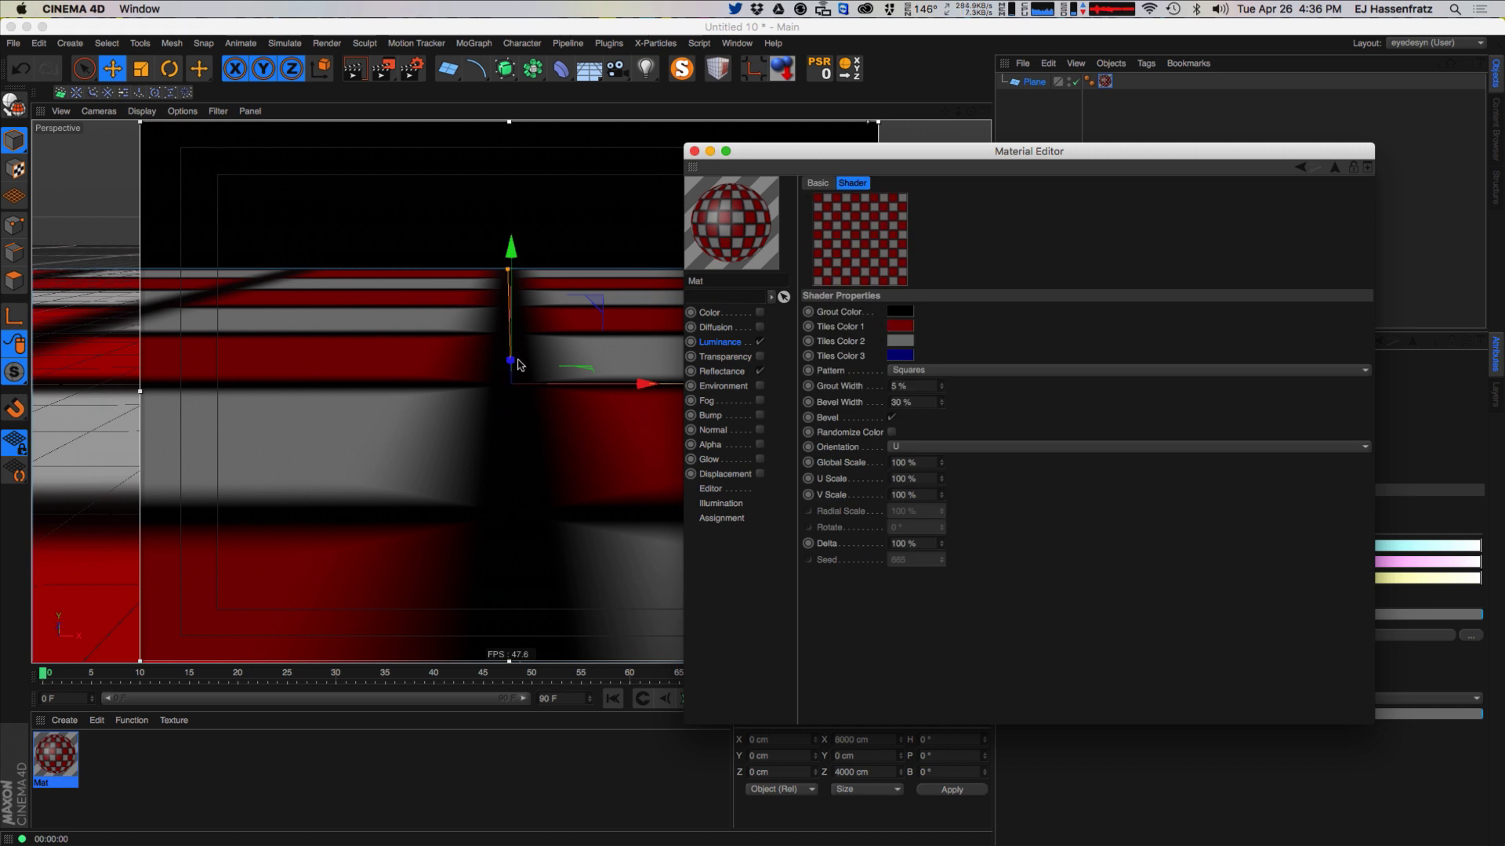
left_click(898, 311)
left_click_drag(940, 337, 947, 316)
left_click_drag(962, 341, 947, 225)
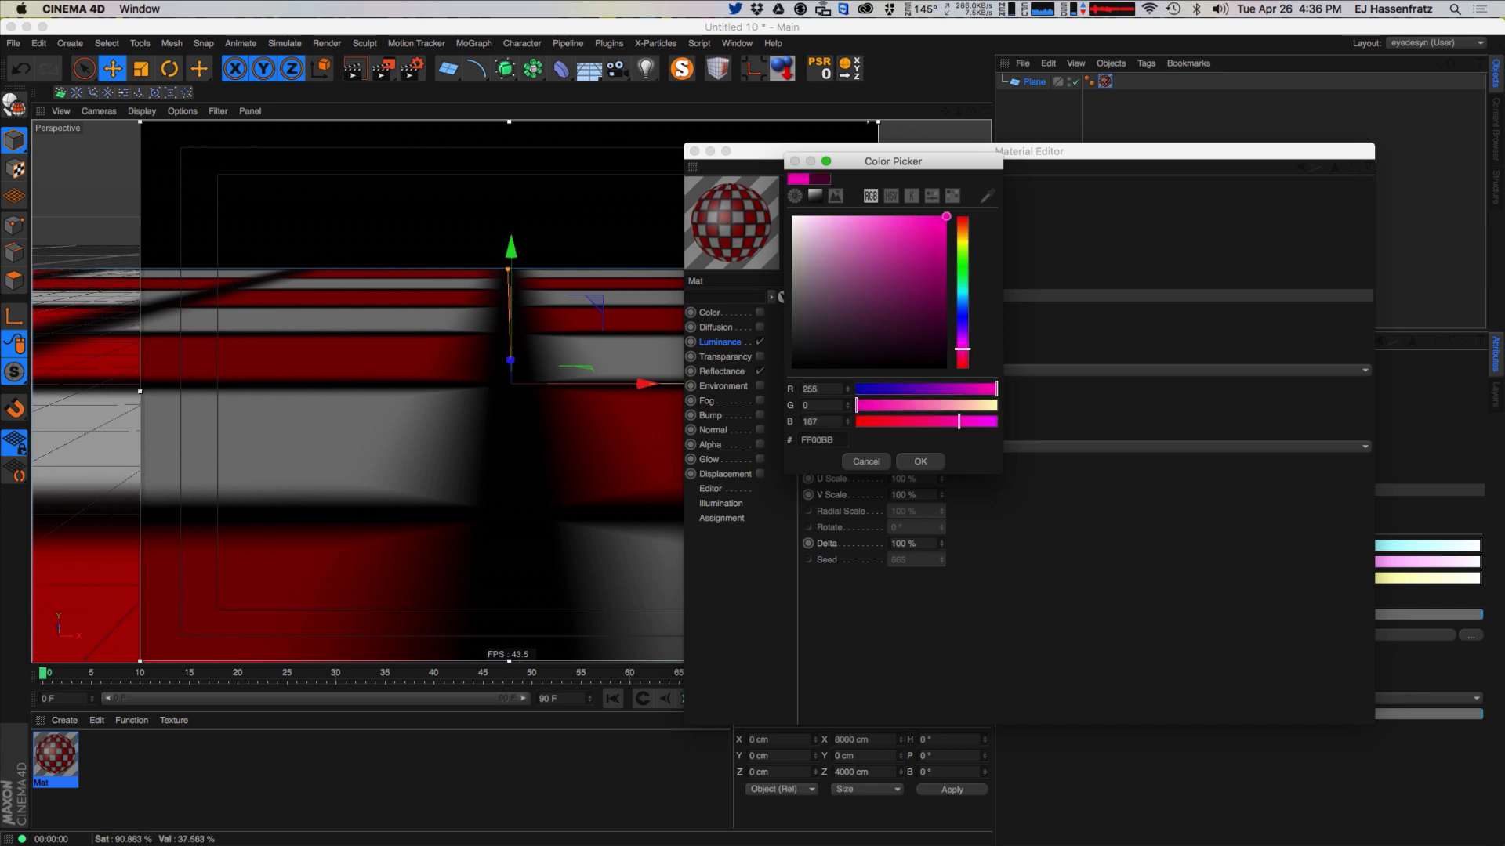
left_click_drag(958, 353, 966, 355)
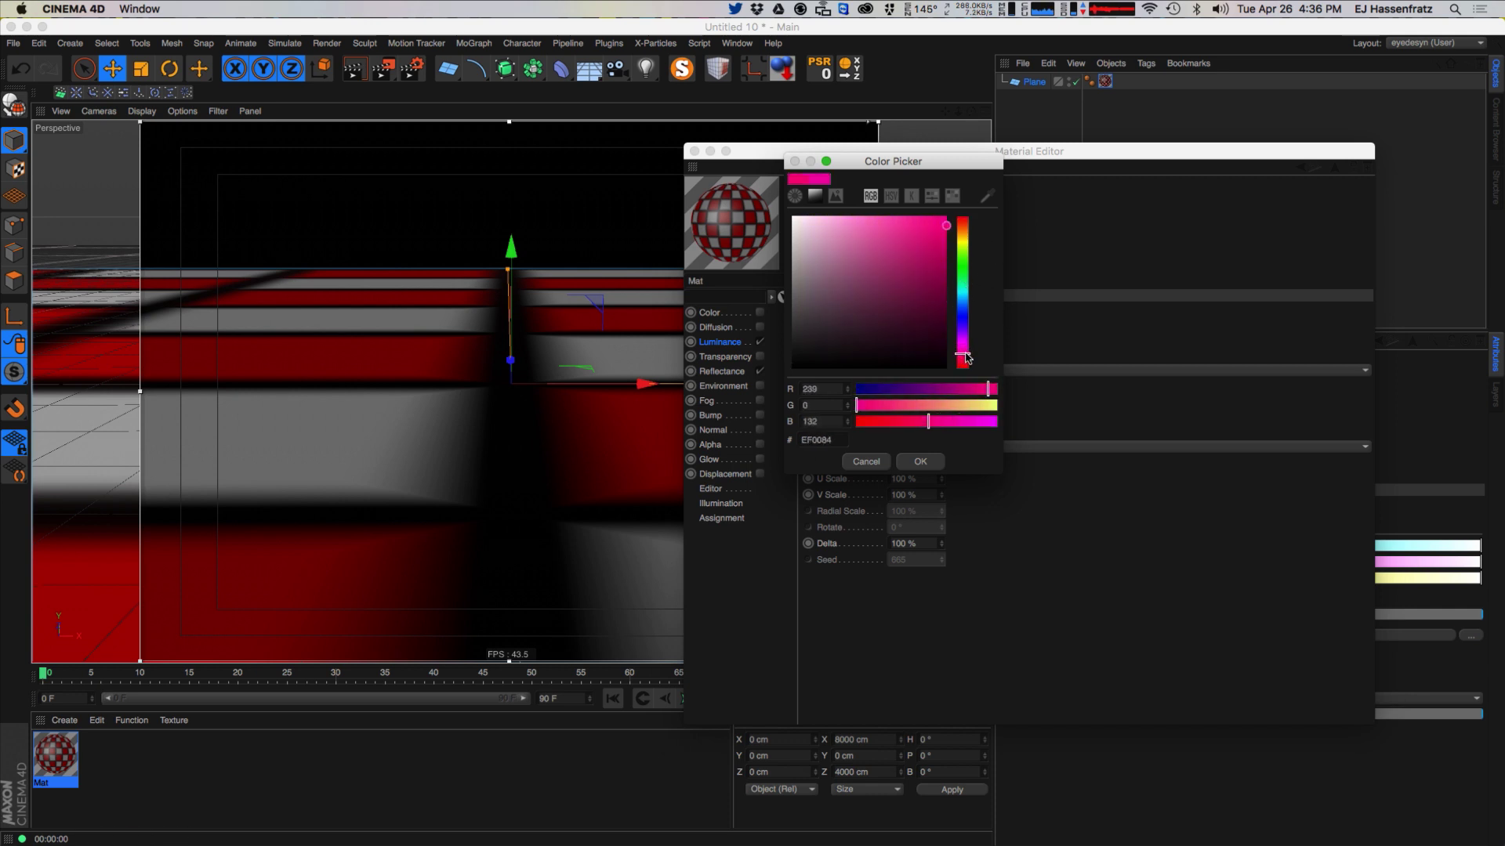
left_click(942, 464)
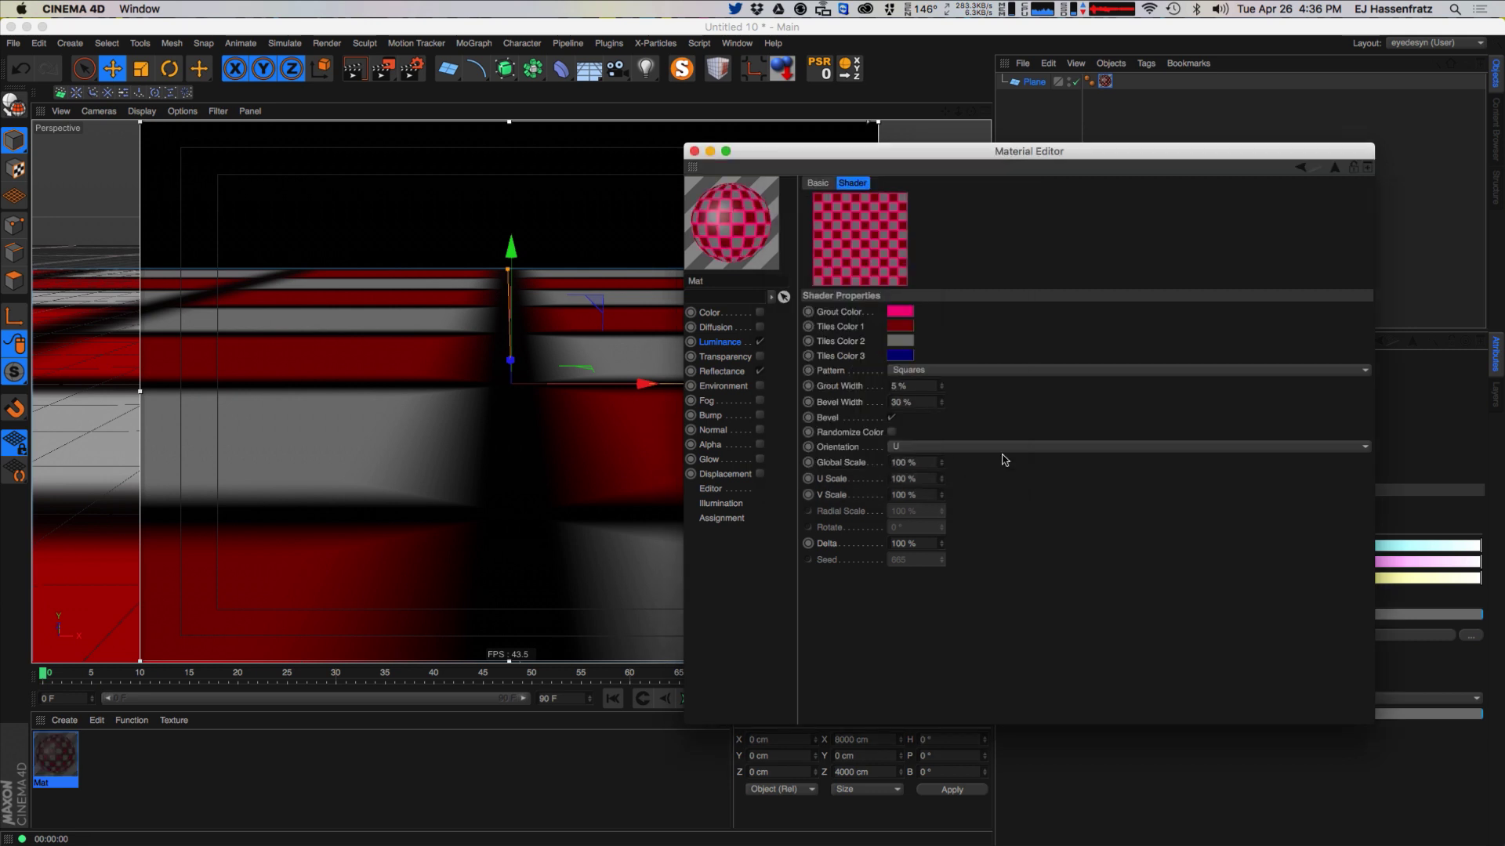
Step: Set Tiles Color 1, 2 and 3 of the Tiles shader to black
left_click(893, 340)
left_click(923, 478)
right_click(843, 327)
left_click(875, 395)
right_click(844, 342)
left_click(882, 423)
right_click(845, 356)
left_click(883, 436)
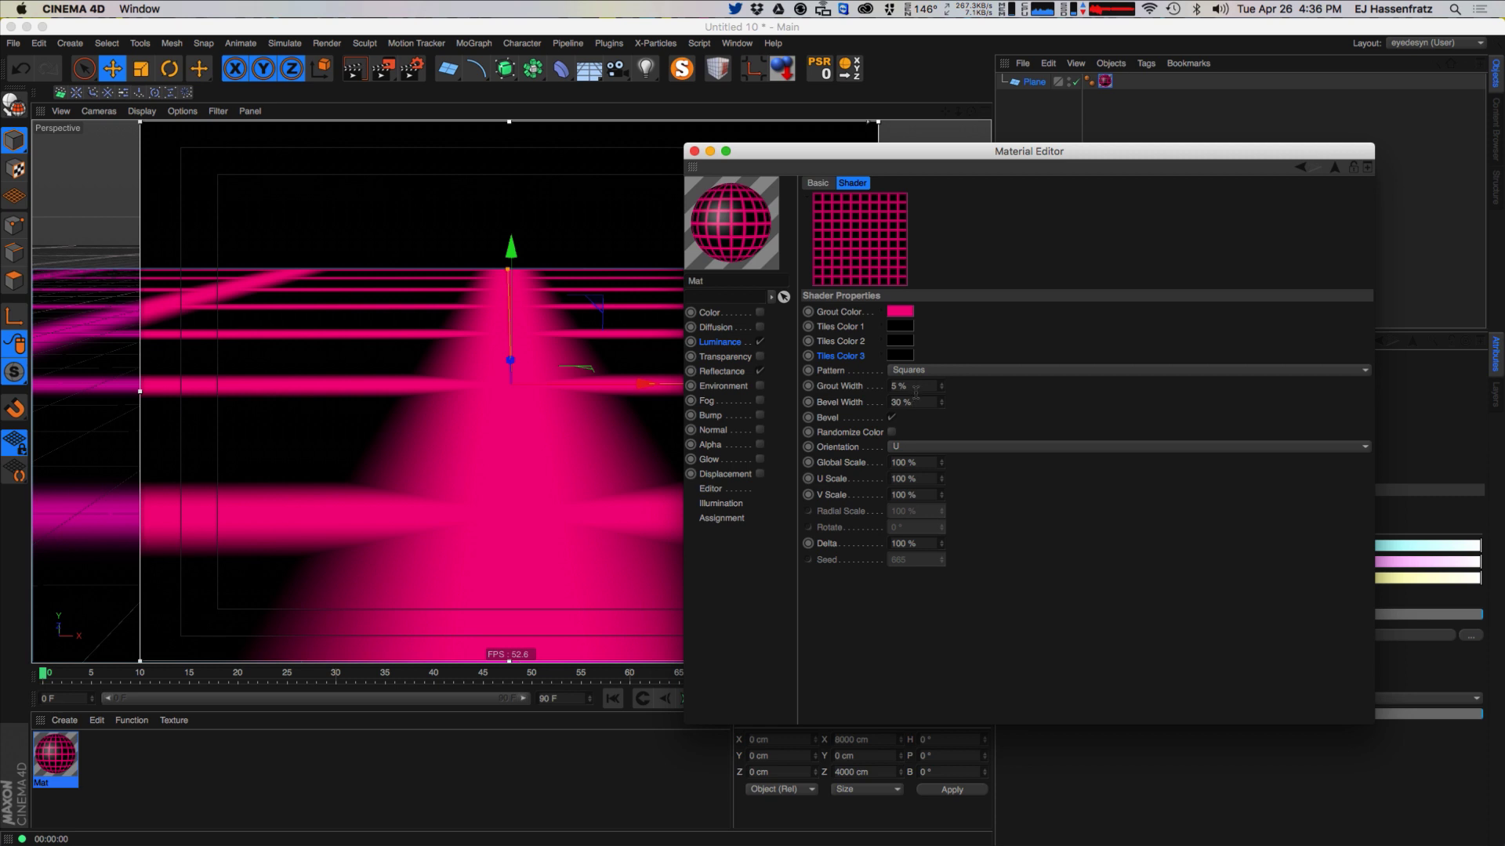
Step: Set the Tiles shader's grout width to 1%, turn off Bevel, and set the bevel width to 0.01%
type("1")
key("Return")
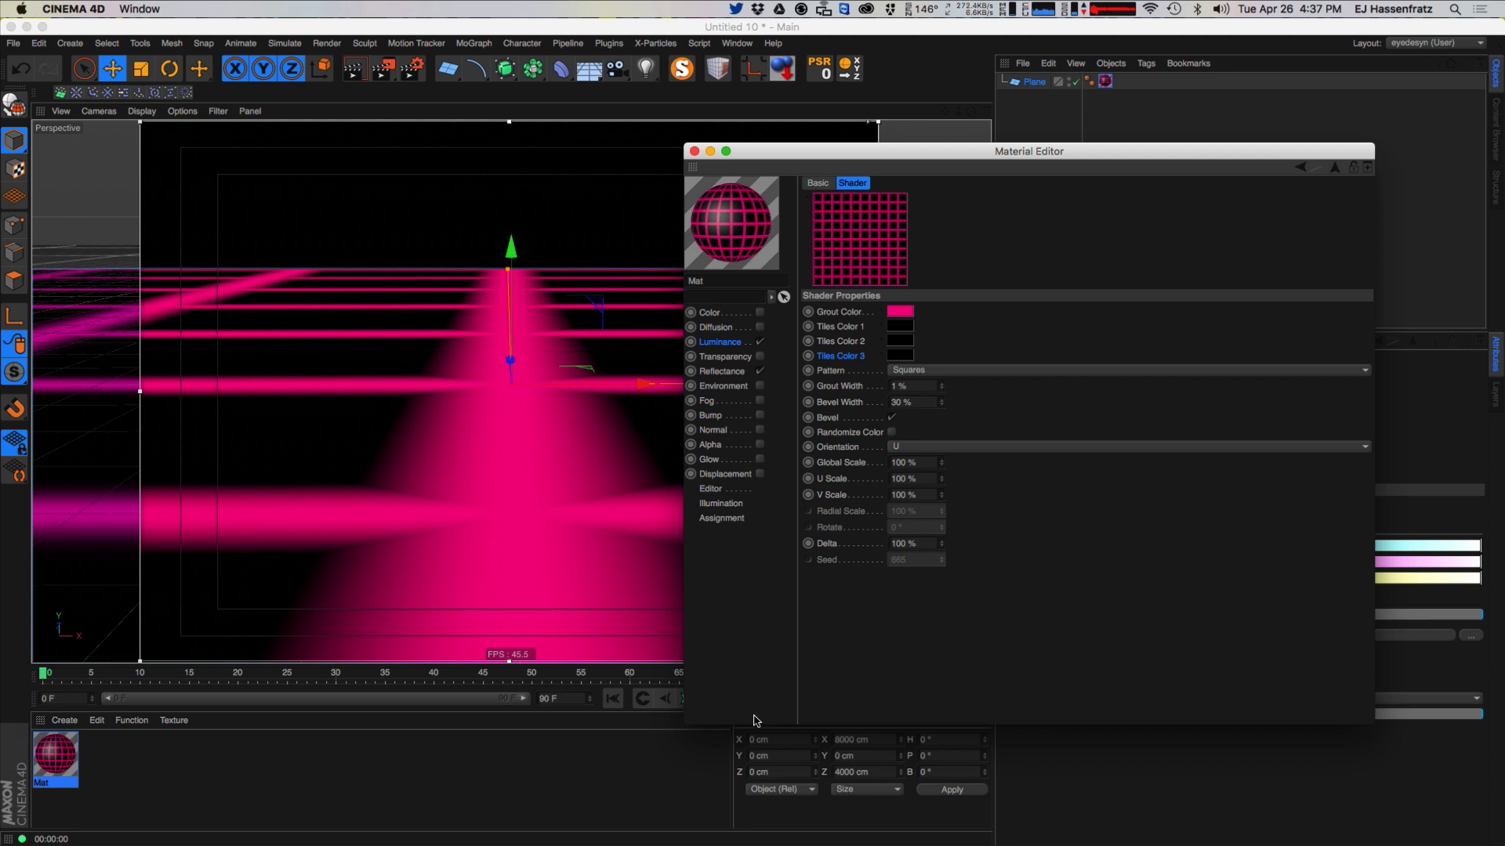
left_click(891, 418)
left_click(923, 402)
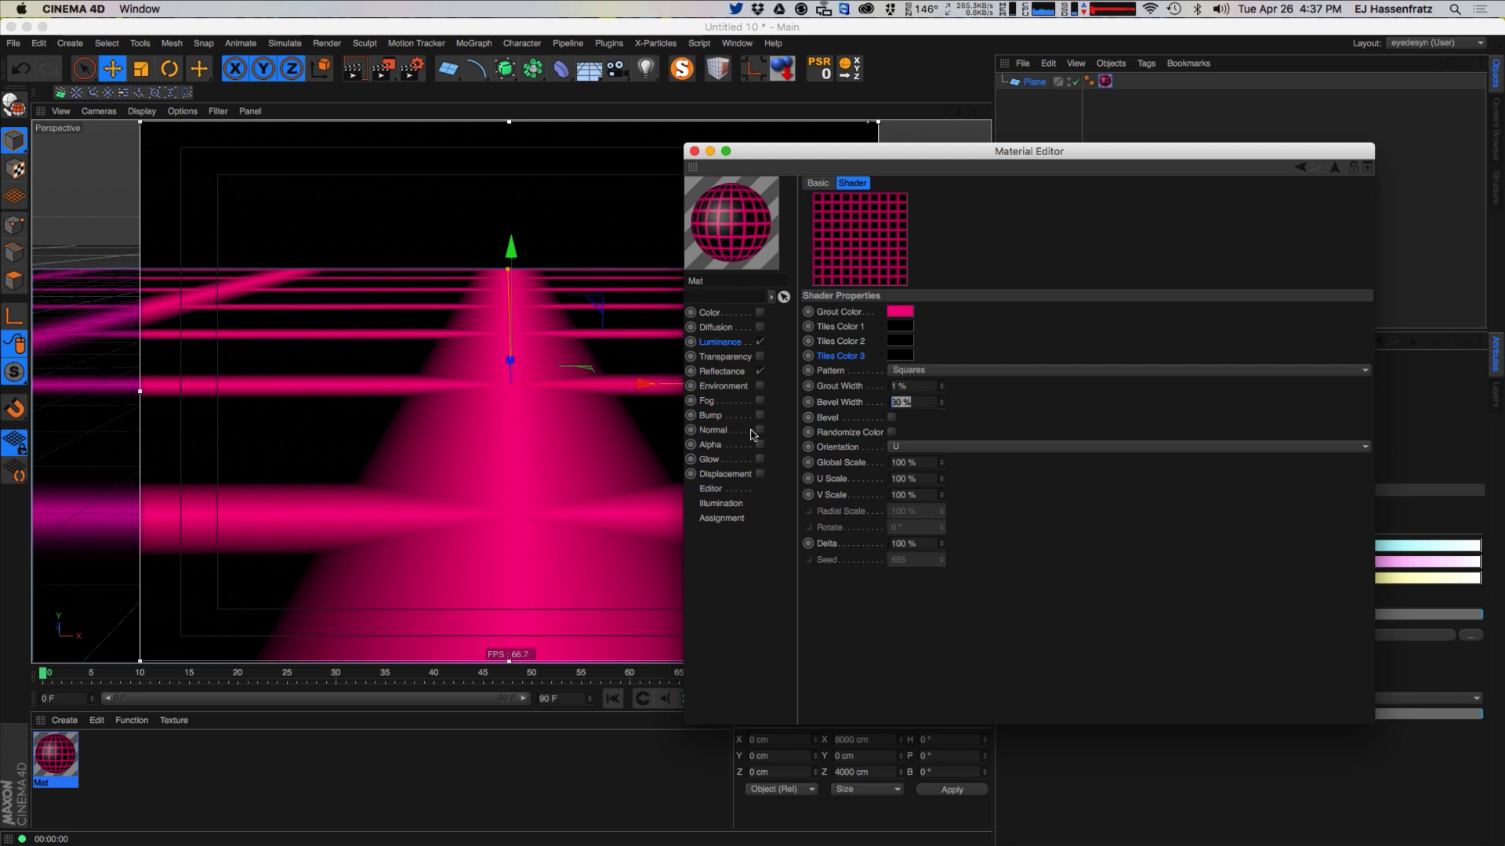
type(".01")
key("Return")
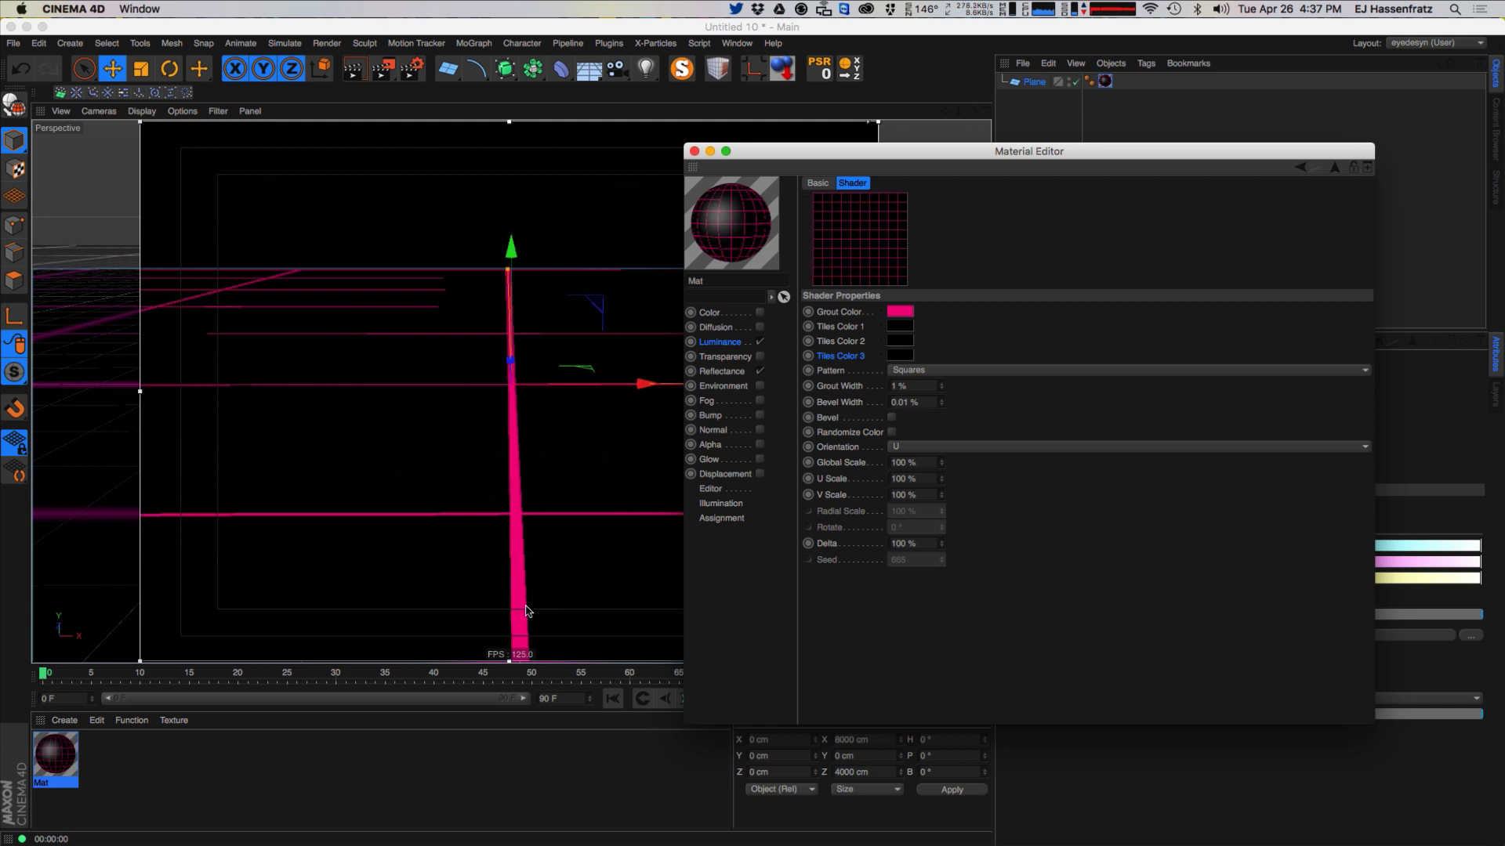
Step: Set the Tiles shader's grout width to 2% and its global scale to 20%
double_click(925, 392)
type("2")
key("Return")
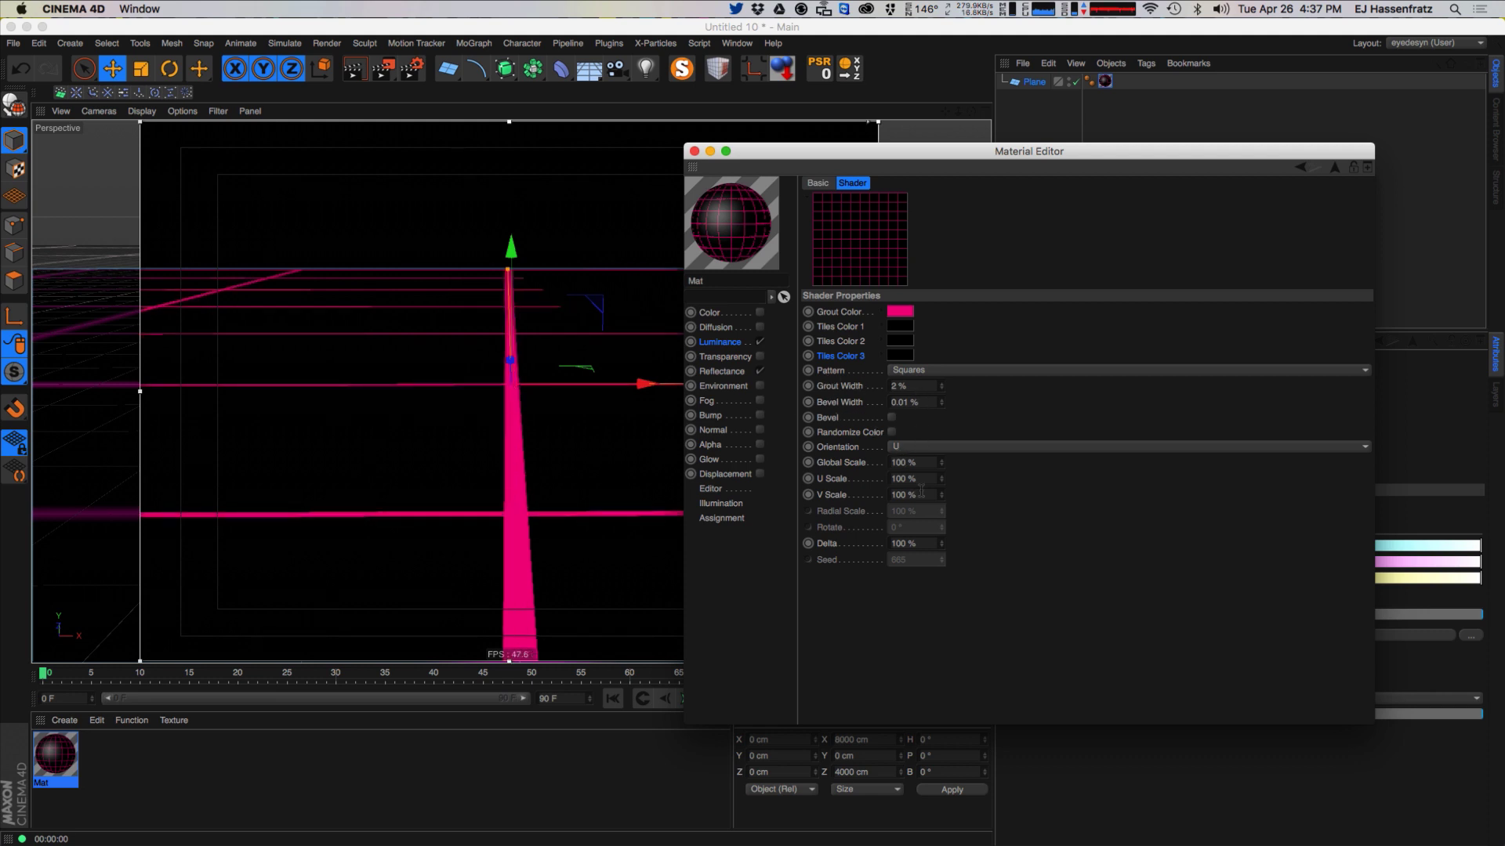
double_click(926, 462)
type("20")
key("Return")
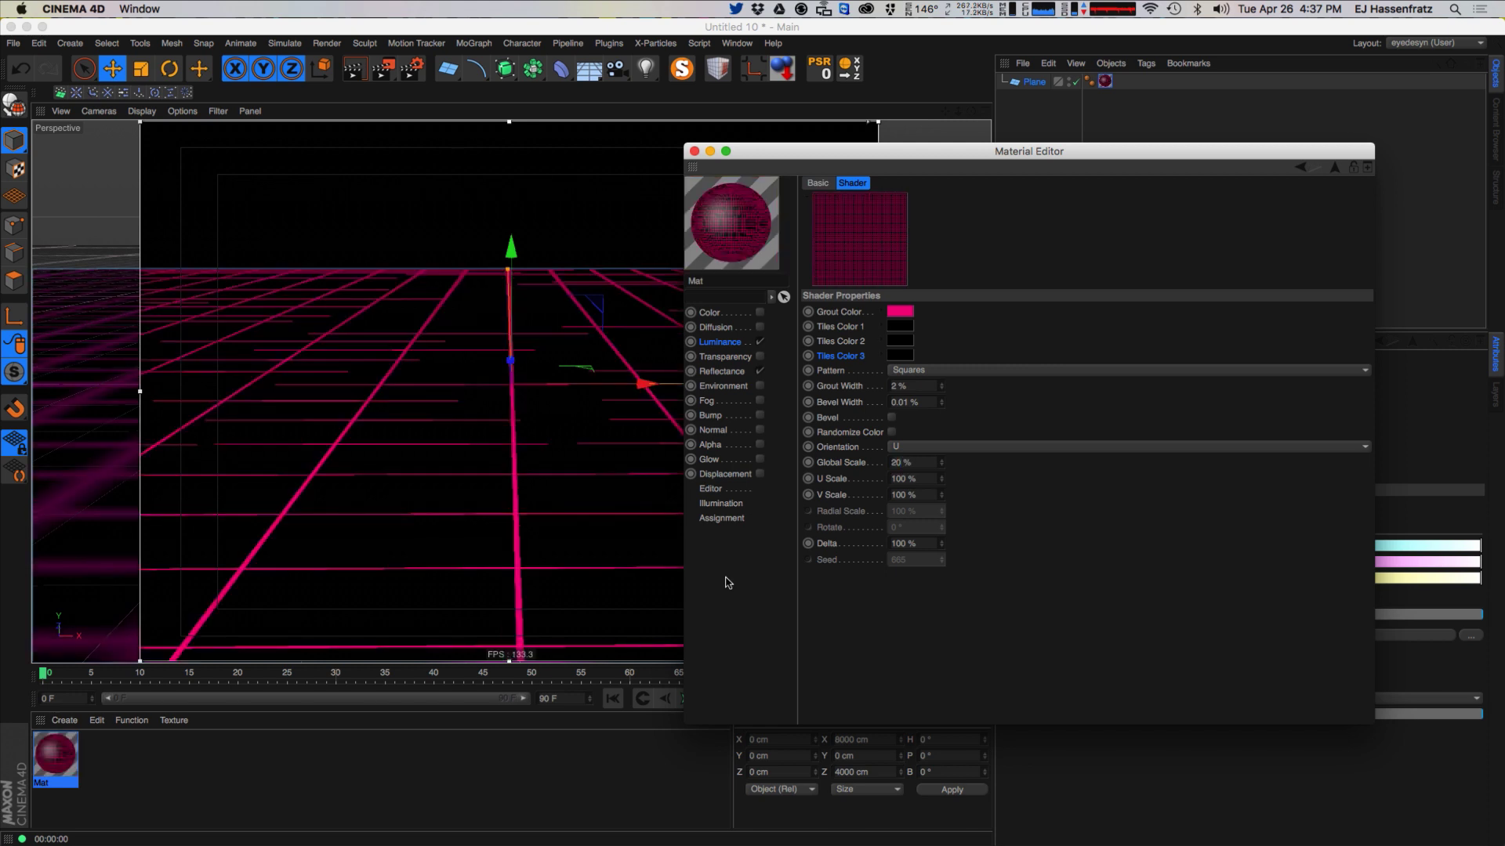
left_click_drag(773, 157, 920, 170)
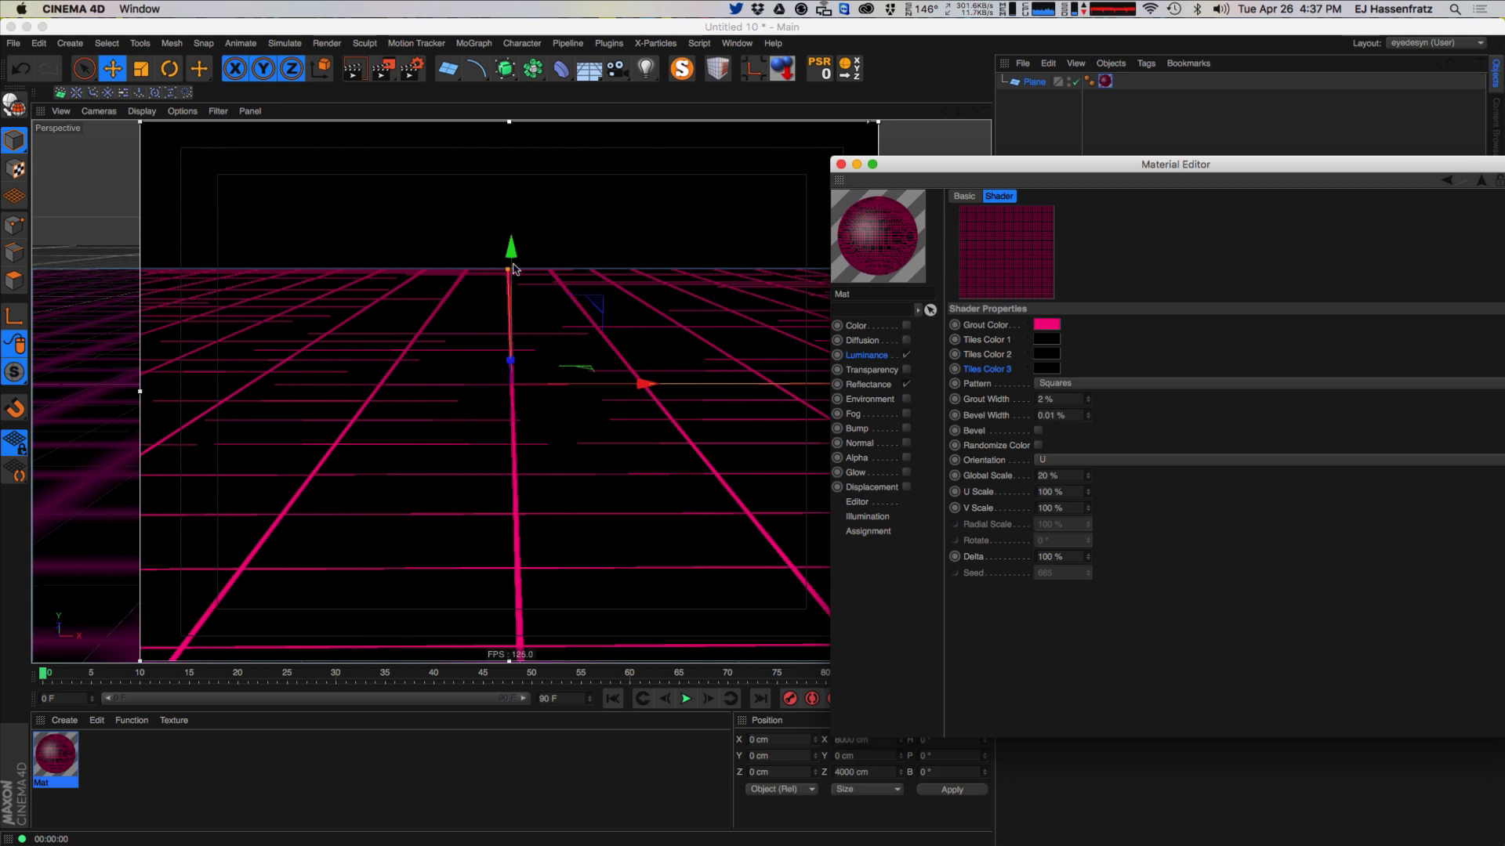
Step: Place the Tiles shader inside a Layer shader in the Luminance channel and open the layer stack
left_click(863, 358)
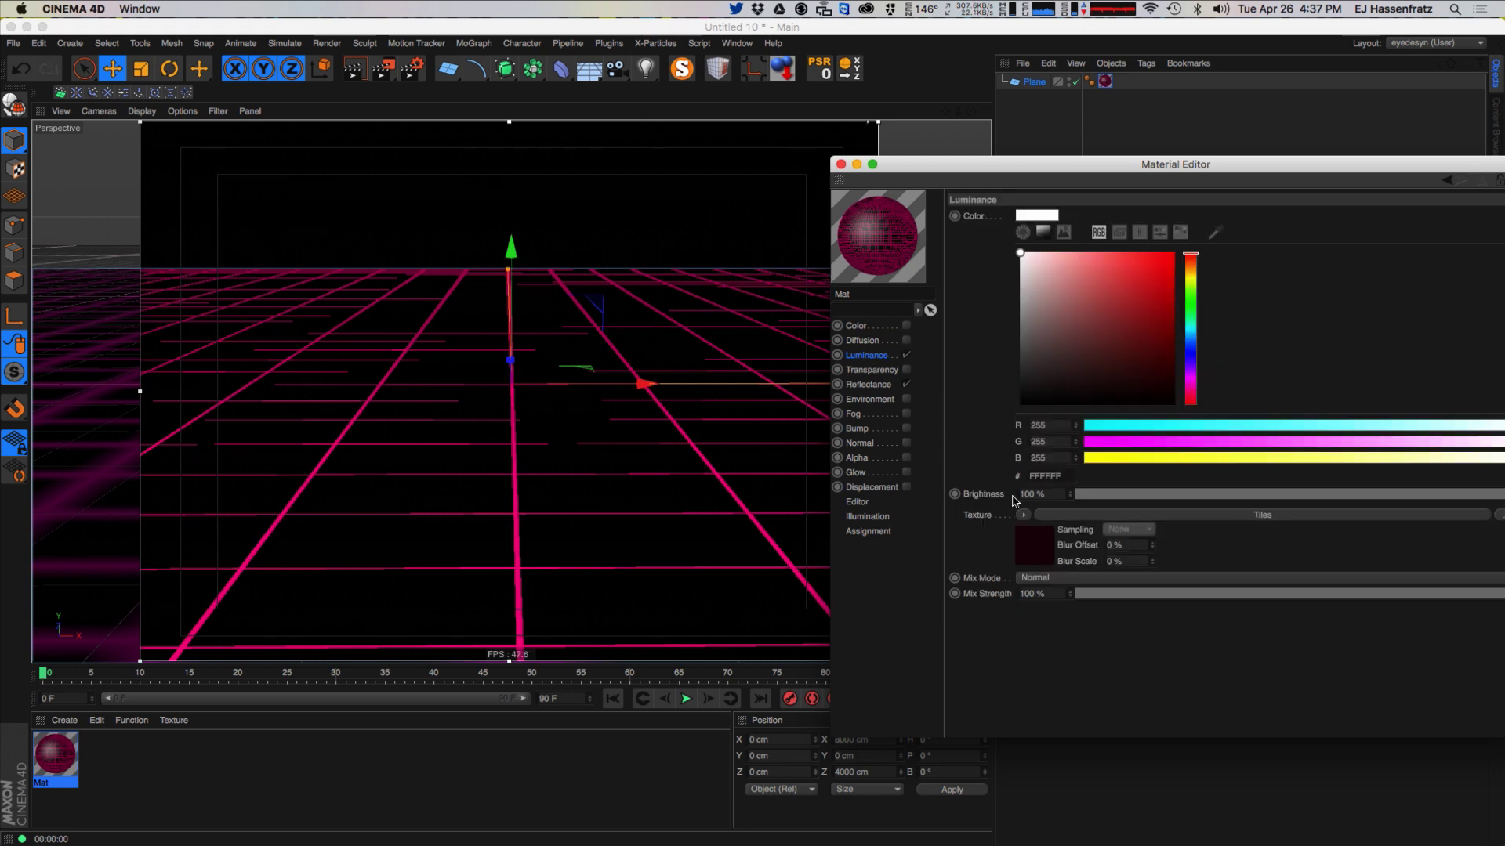
left_click_drag(1082, 166, 870, 154)
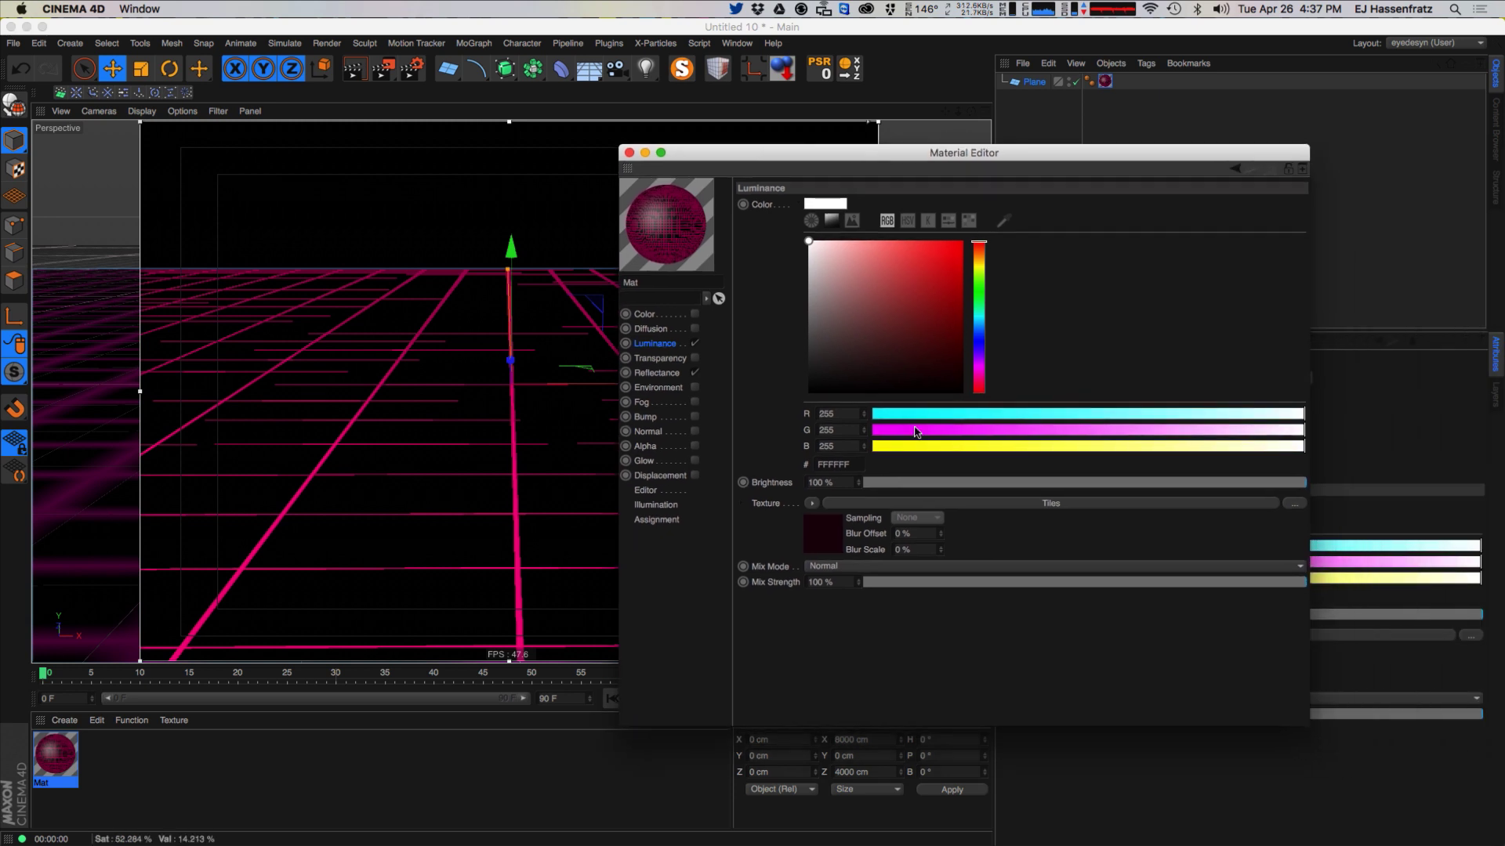
left_click(812, 504)
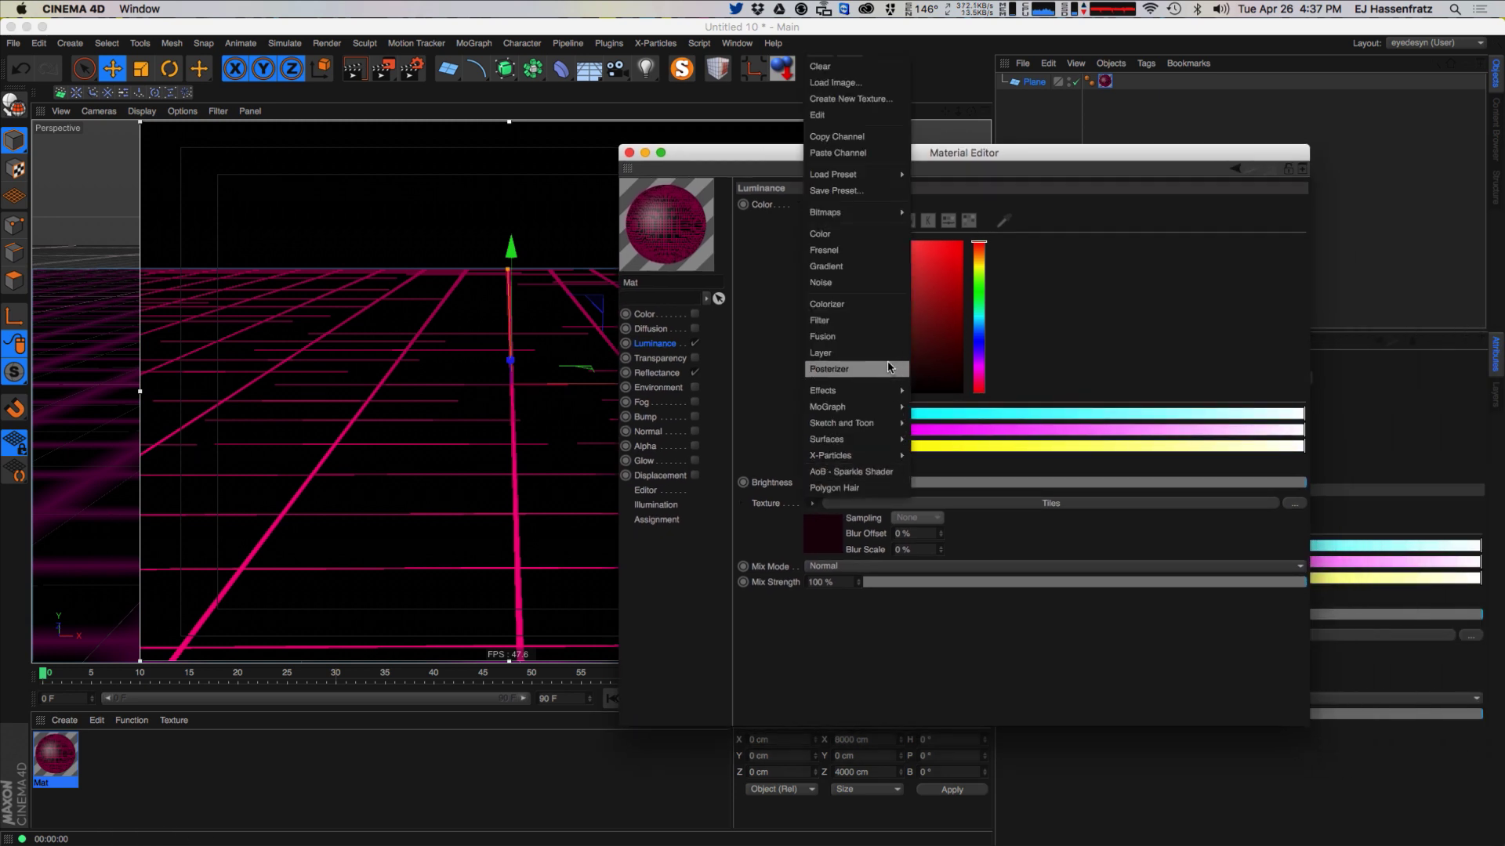
left_click(890, 354)
left_click(927, 506)
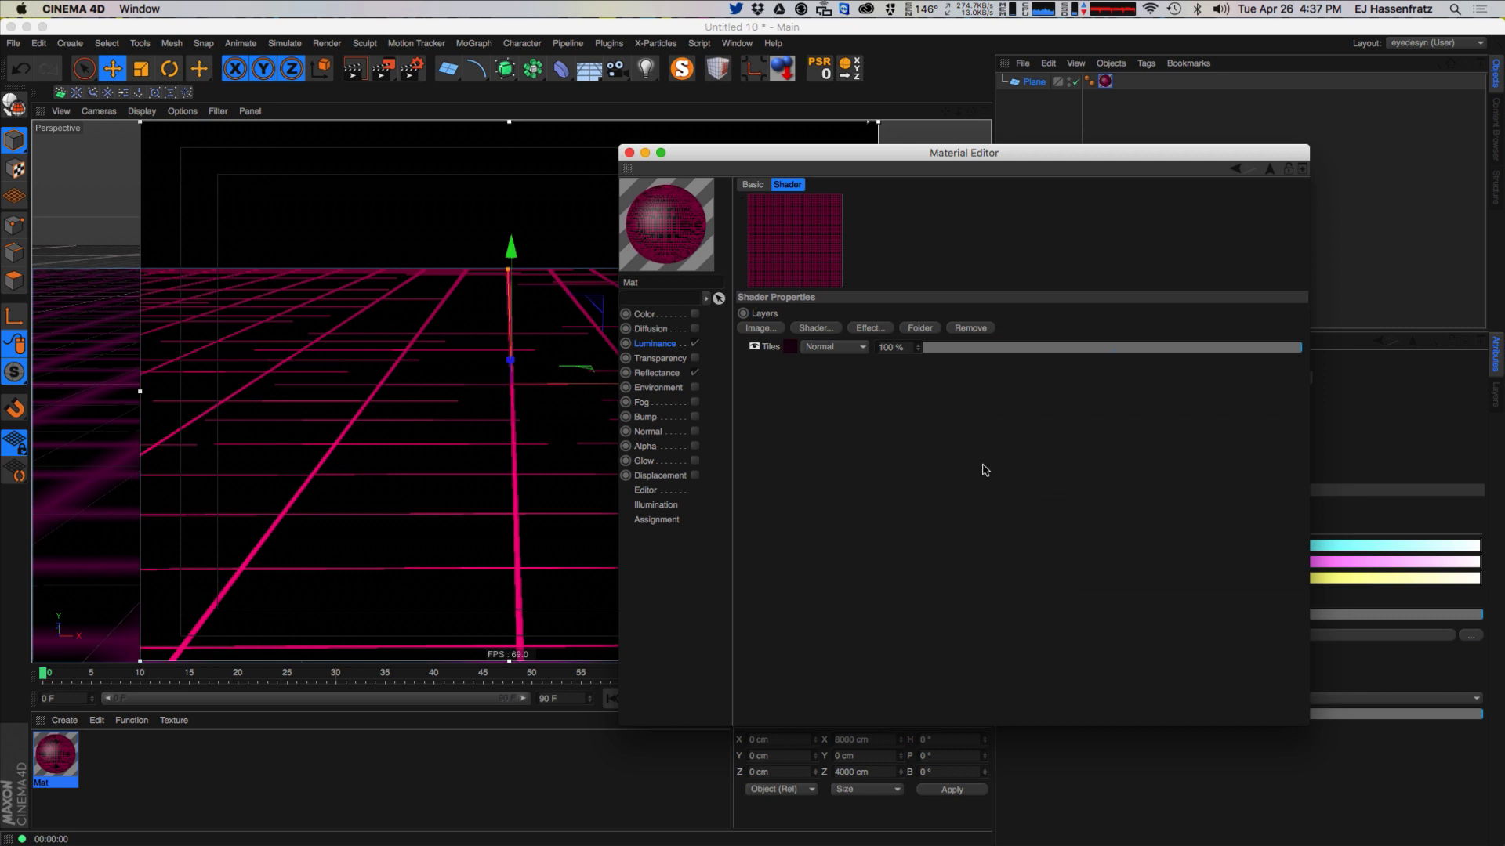
Step: Add a Fresnel shader layer above the Tiles layer and set its blending mode to Multiply
left_click(868, 330)
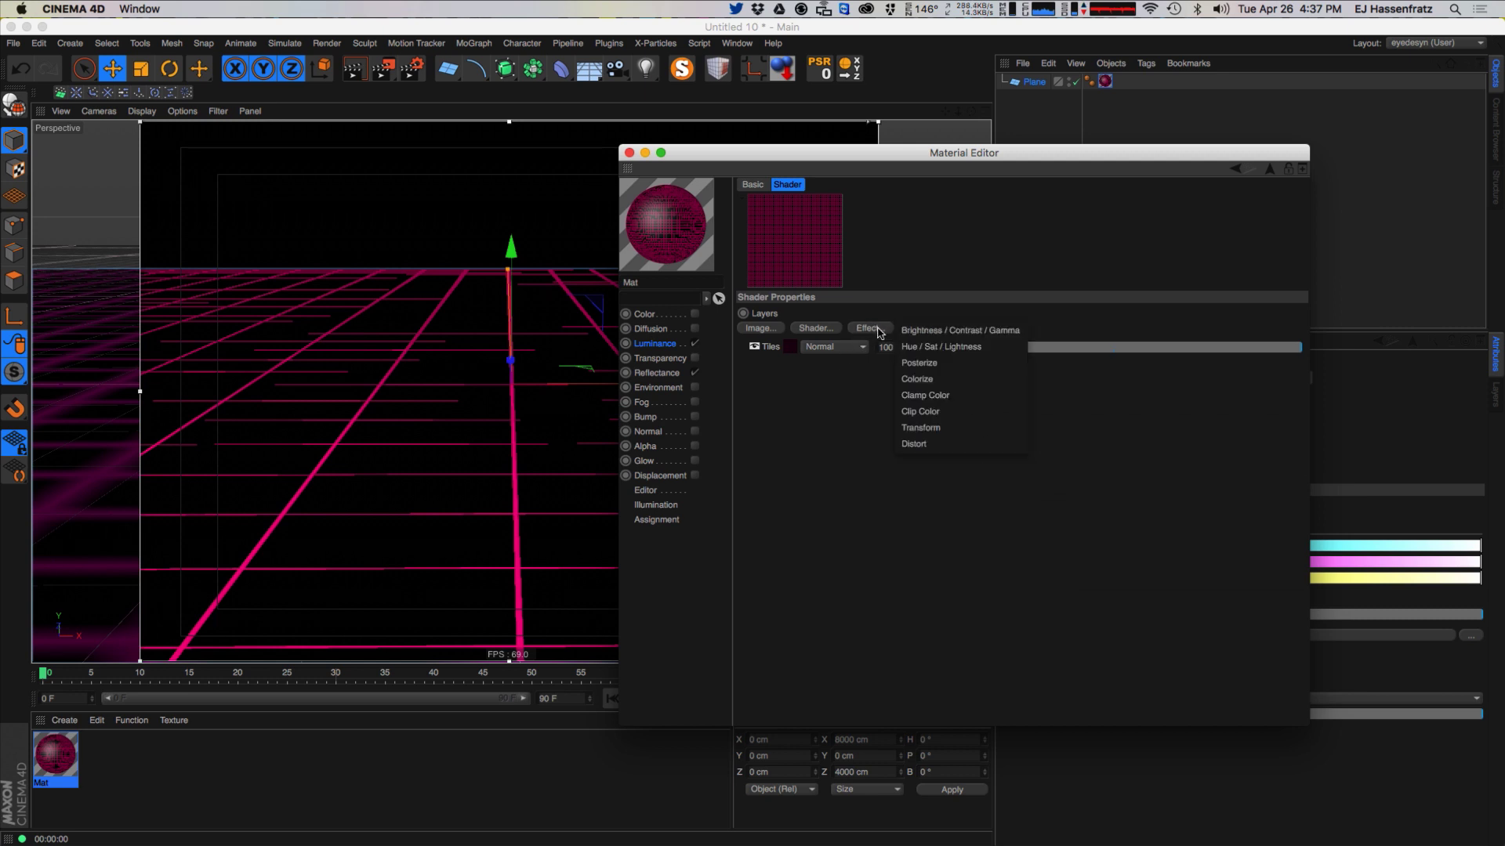
left_click(815, 327)
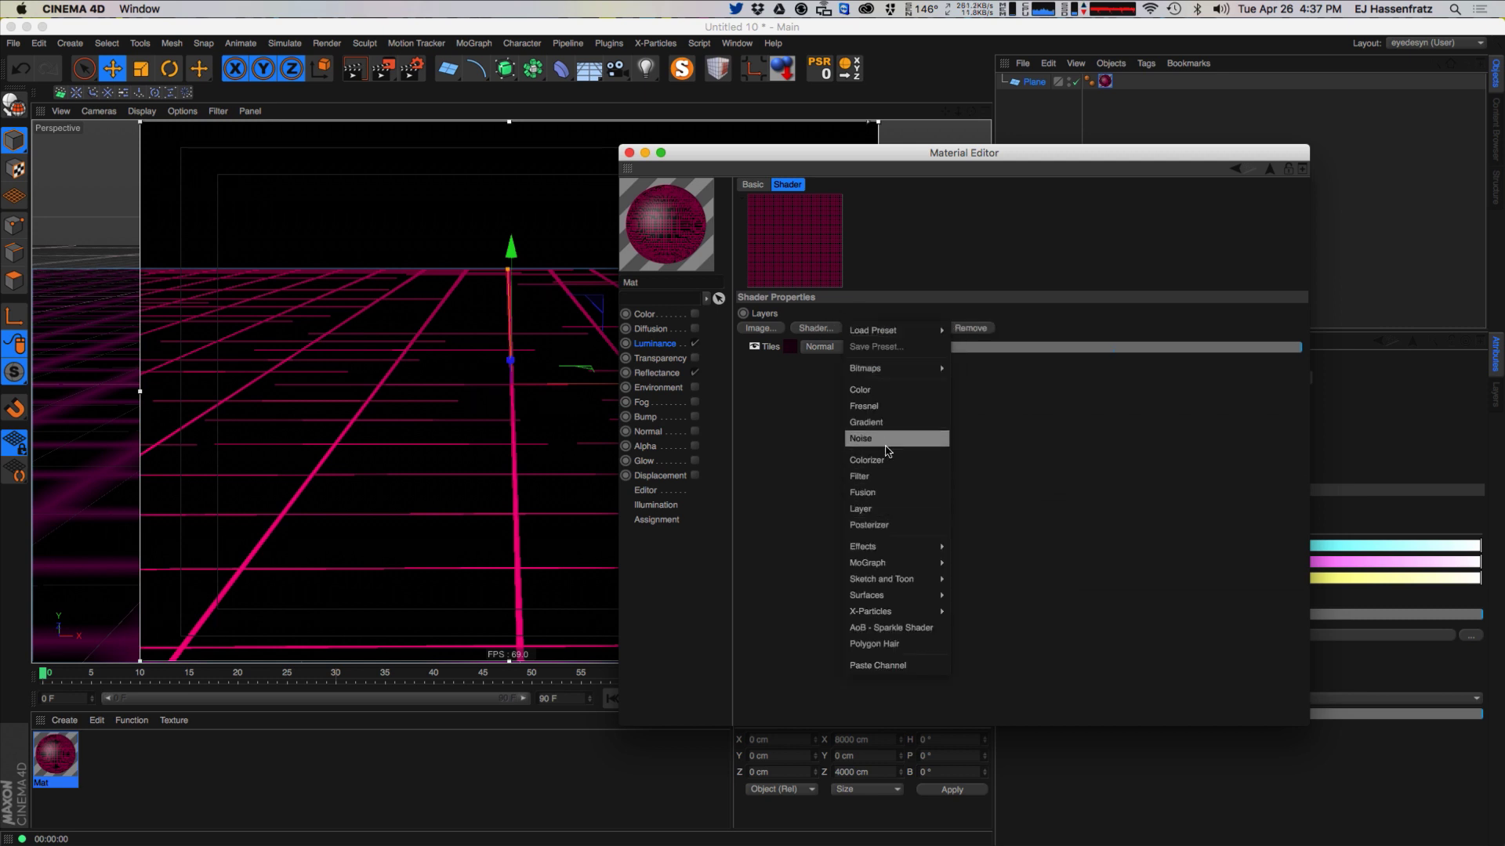
left_click(864, 406)
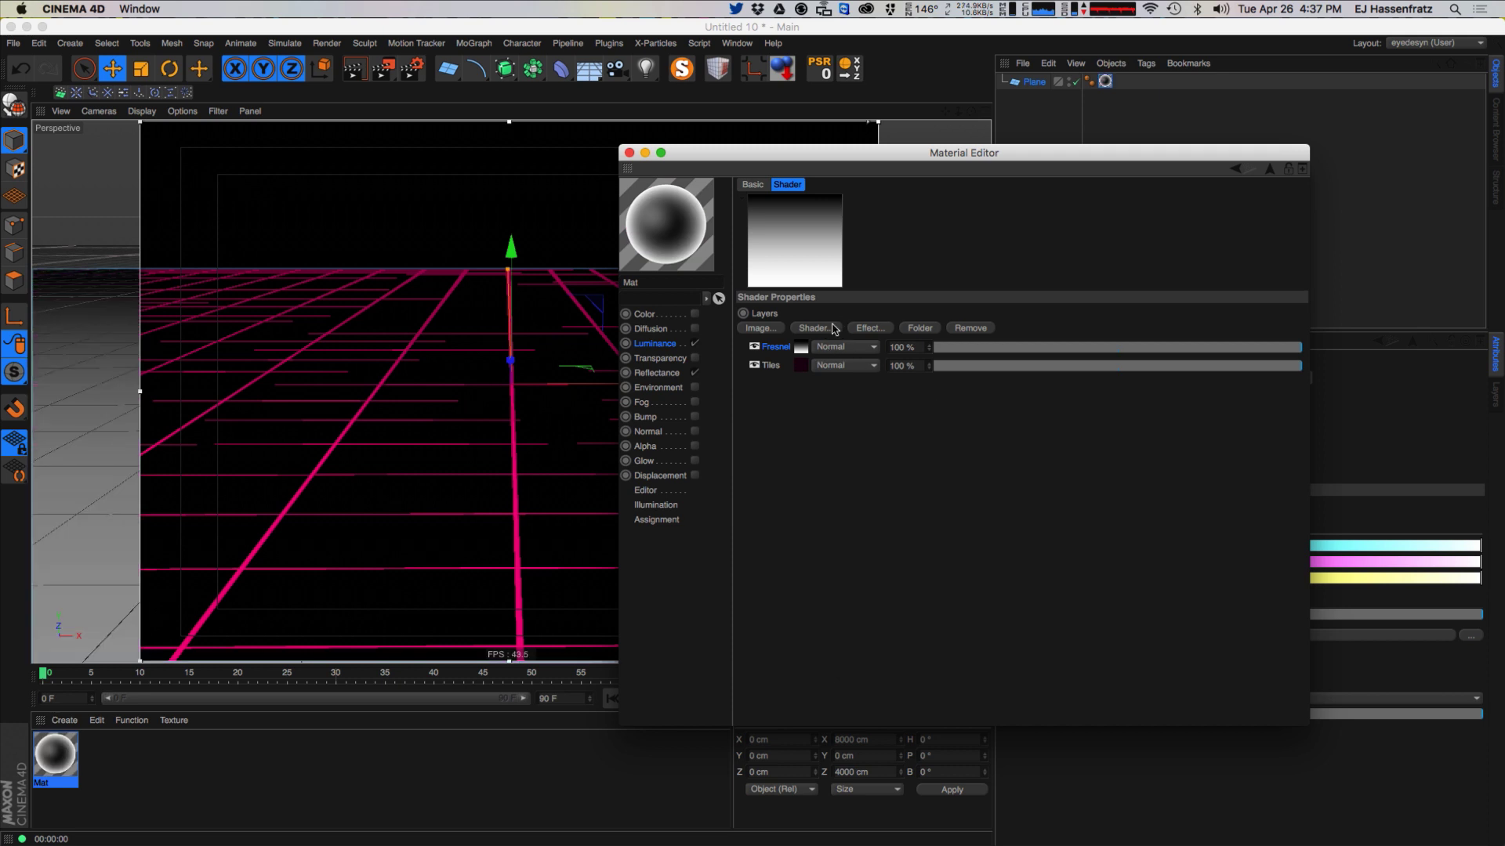
left_click(837, 347)
left_click(851, 387)
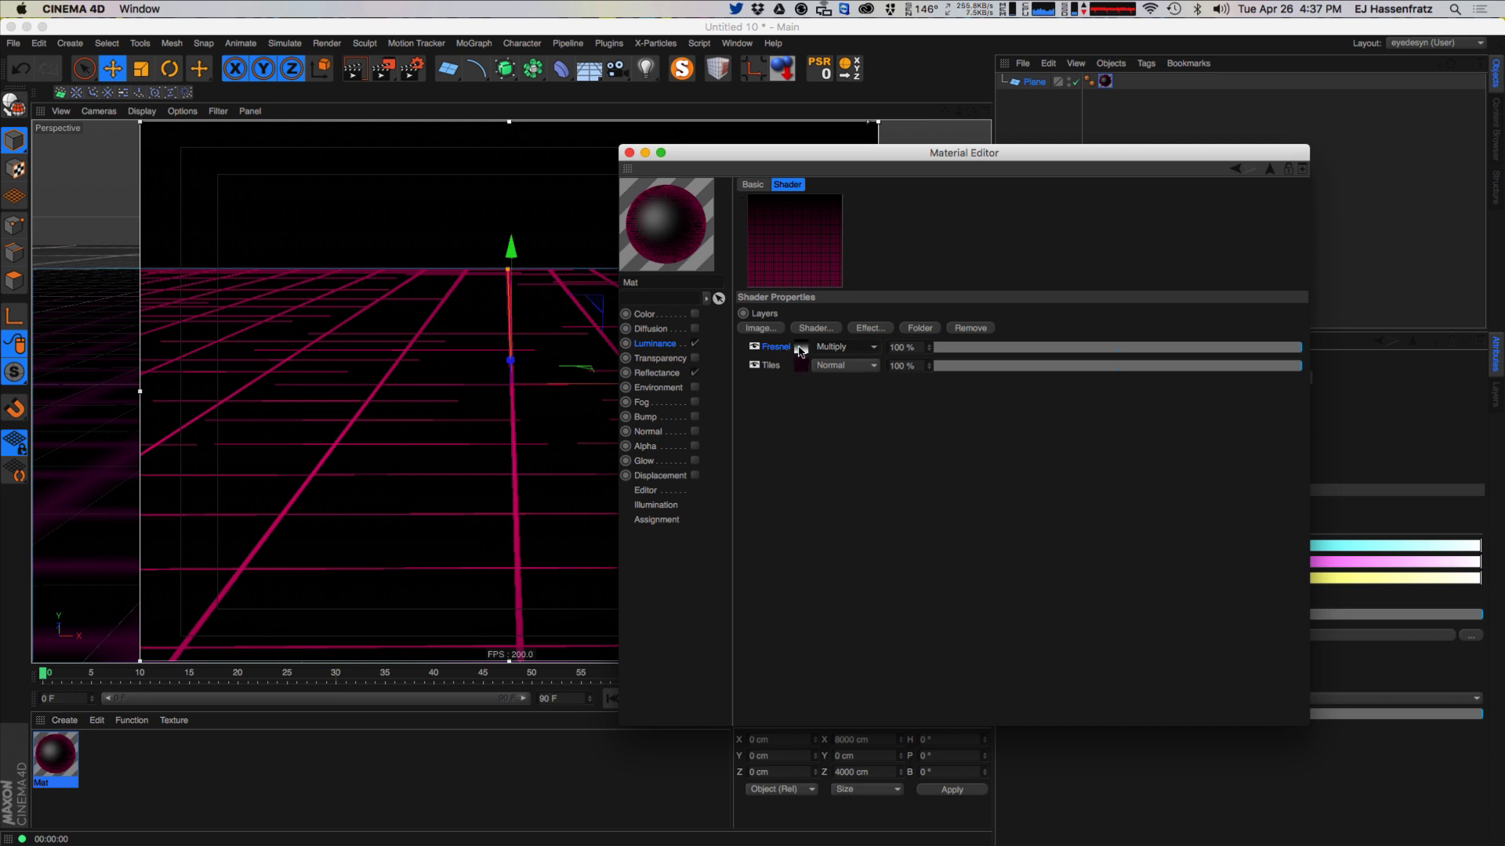
Step: Invert the Fresnel layer's gradient so that it runs from black to white
left_click(799, 349)
right_click(855, 357)
left_click(894, 360)
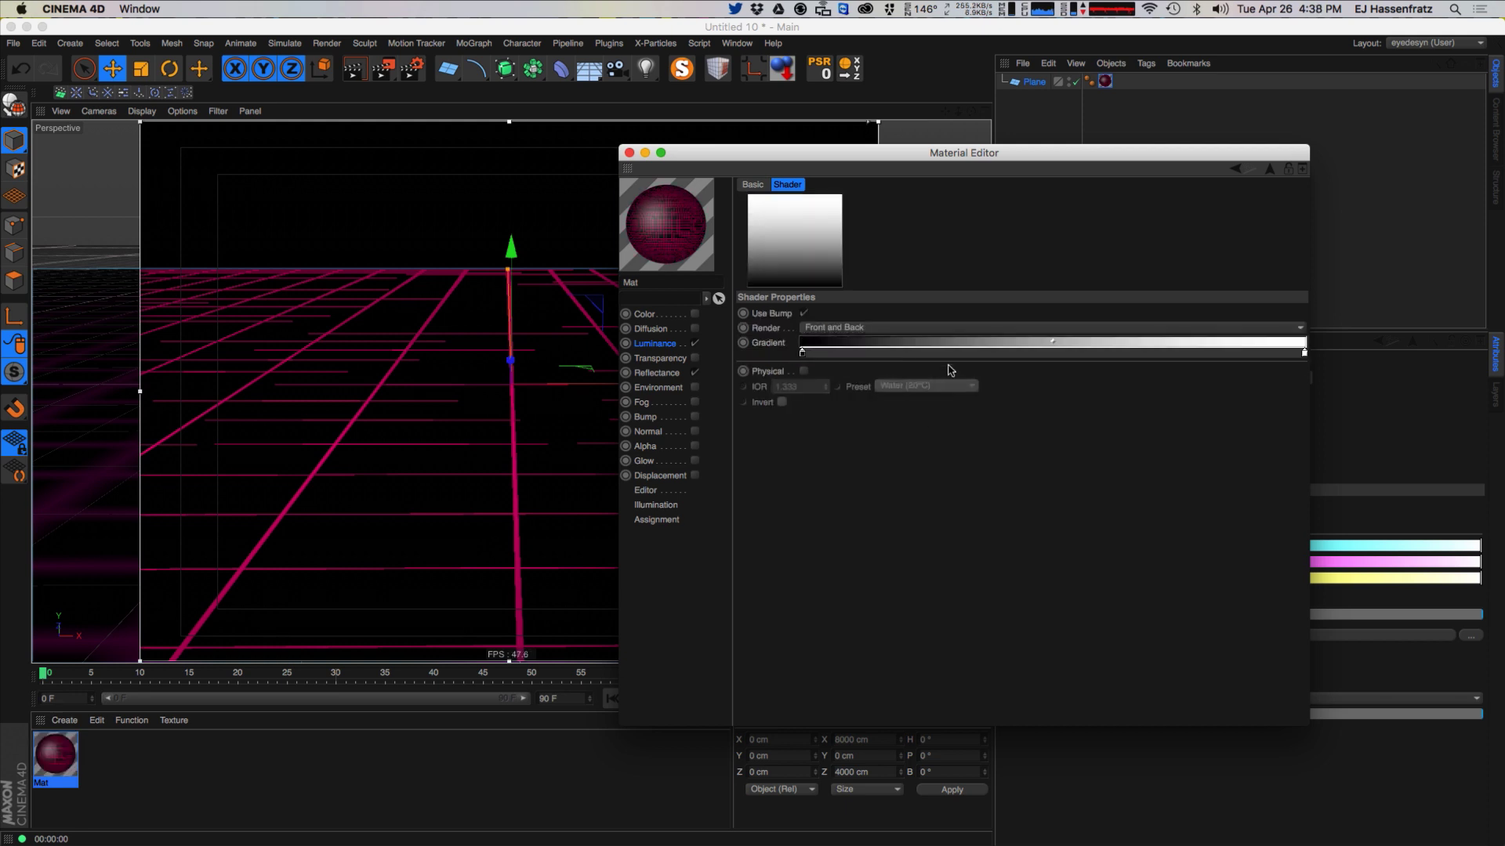
left_click_drag(884, 157, 1058, 170)
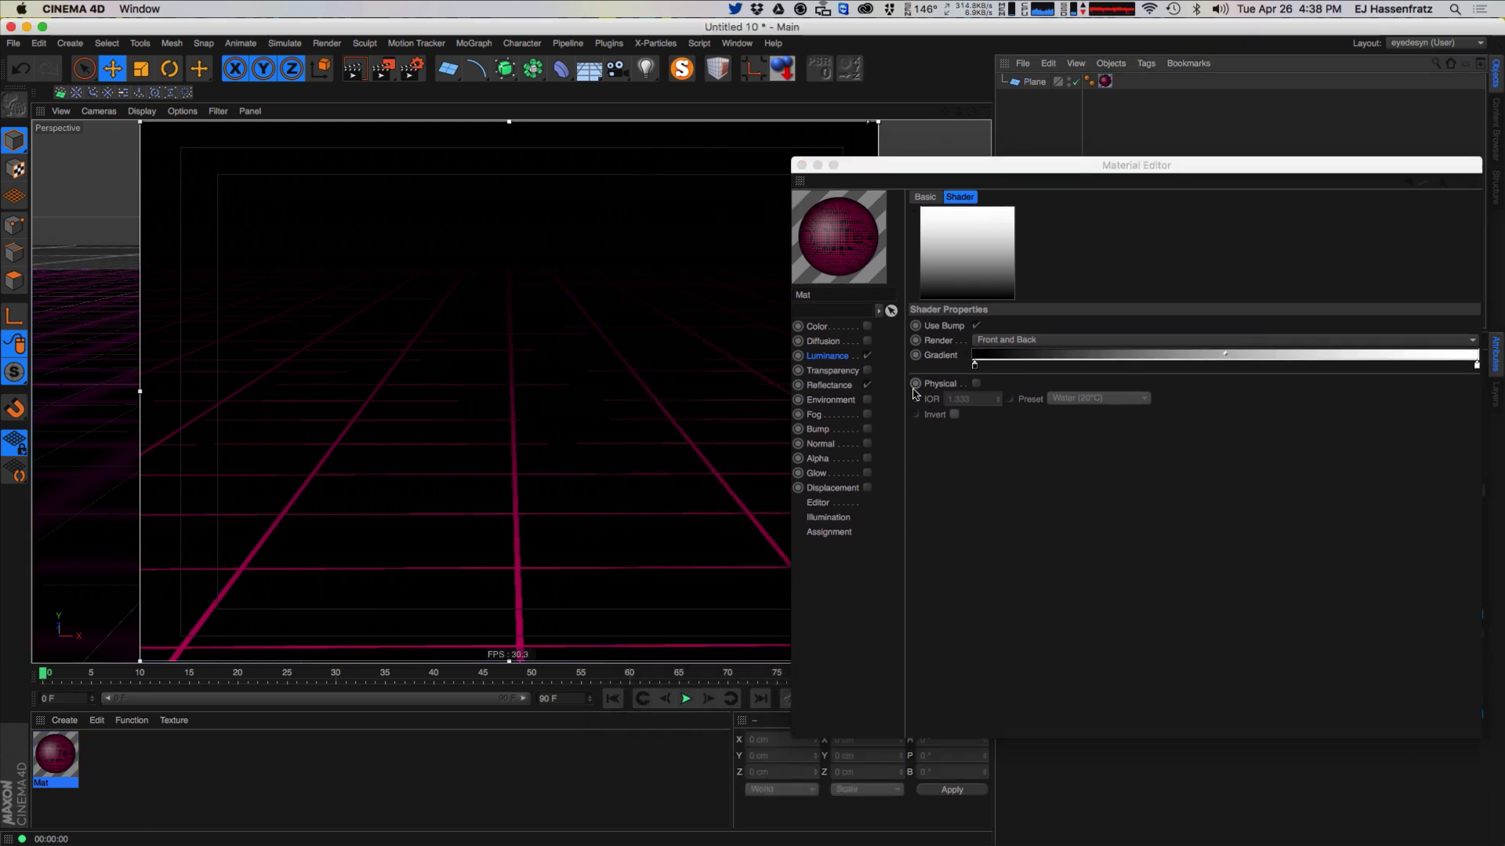
Step: Move the Fresnel gradient's white knot to about the middle and its black knot slightly in from the start
left_click(823, 359)
left_click(1018, 518)
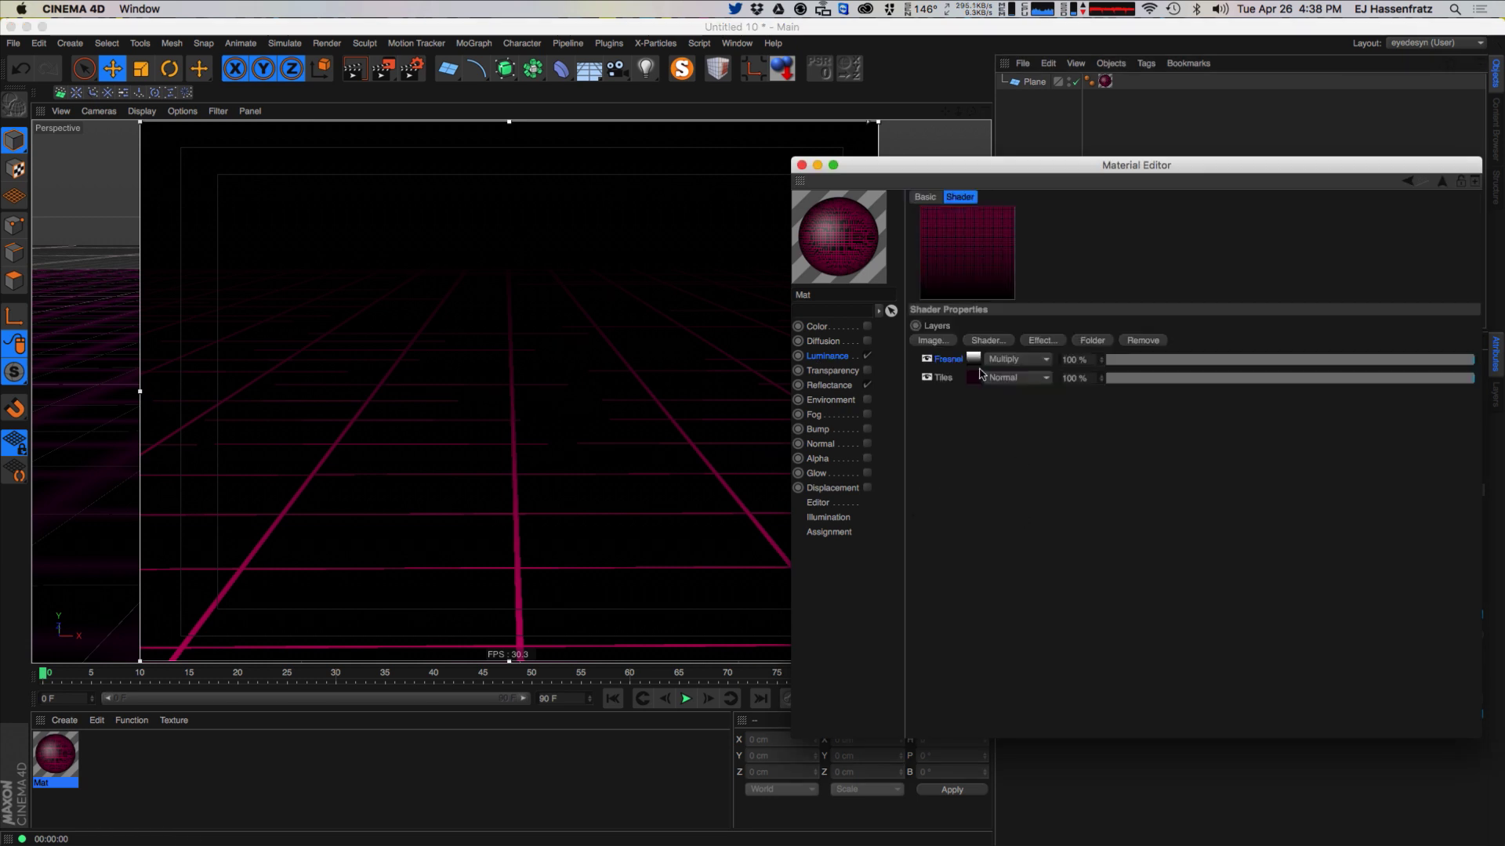
left_click(973, 361)
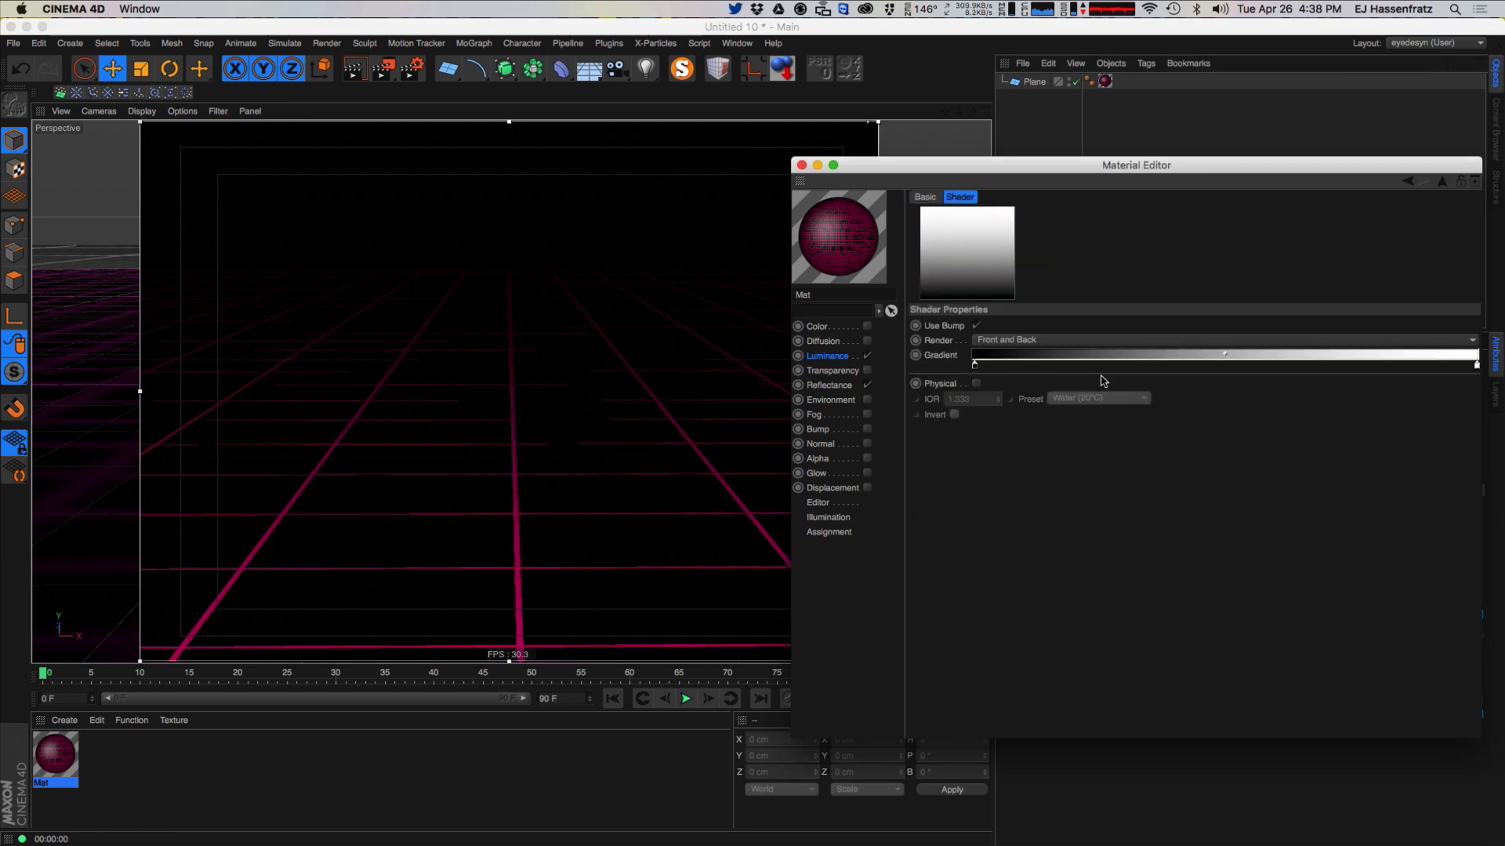
left_click_drag(1477, 366, 1290, 366)
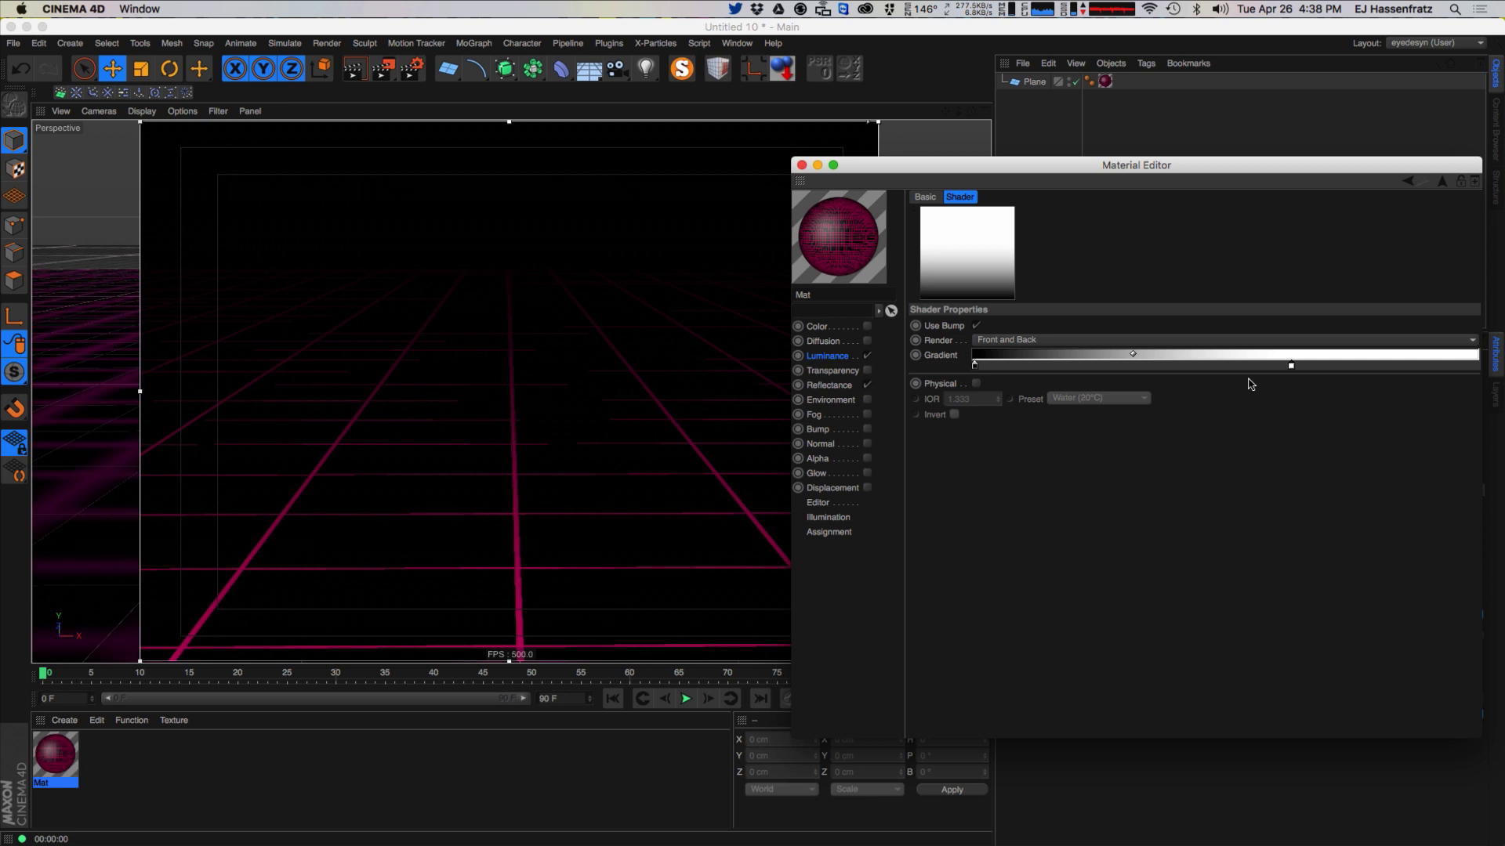
left_click_drag(974, 365, 1043, 364)
left_click_drag(1167, 355, 1219, 357)
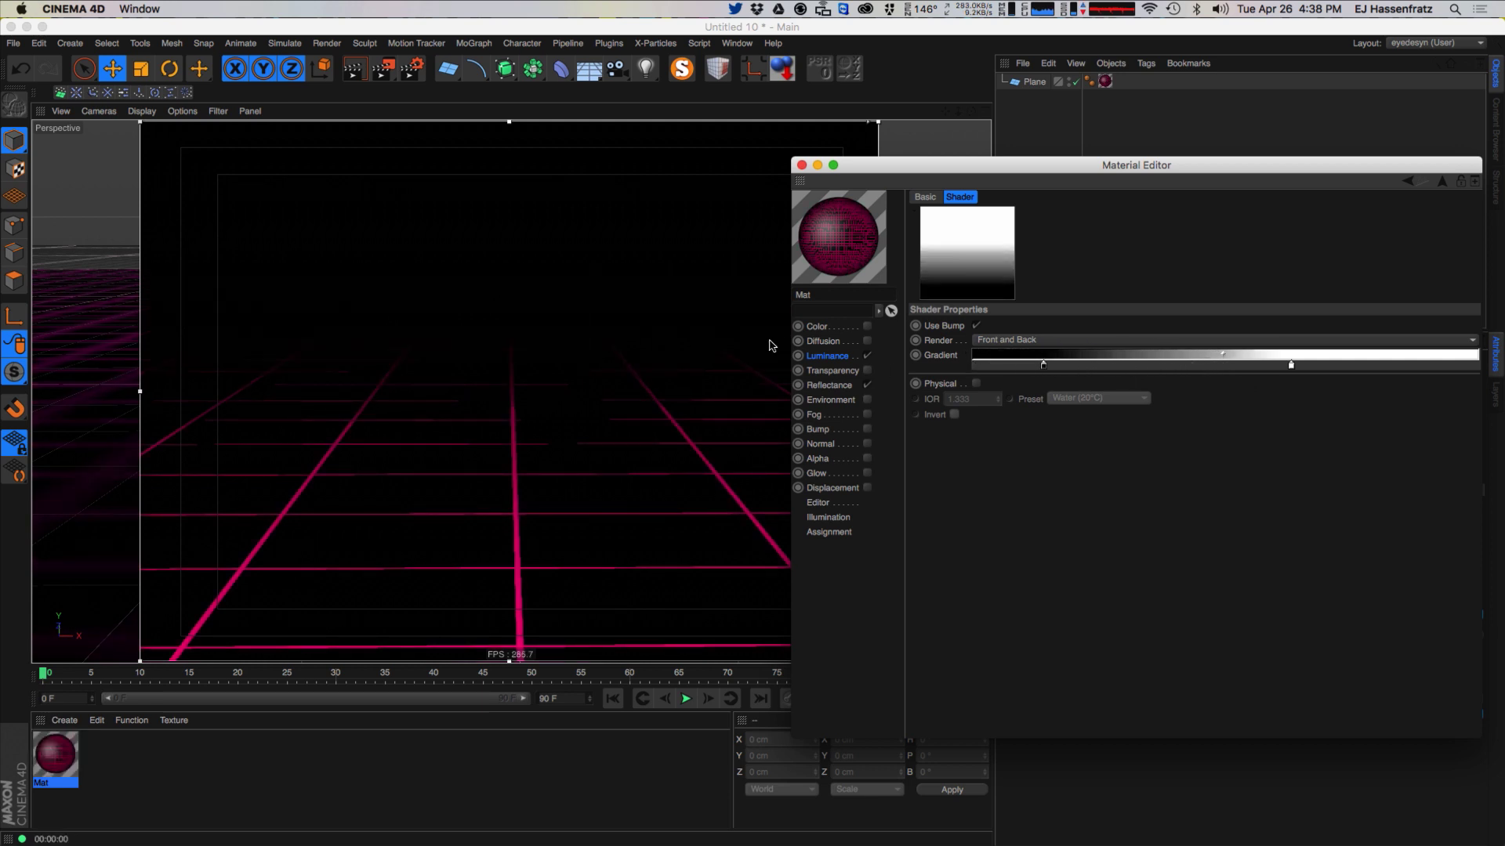
left_click_drag(1044, 366, 983, 365)
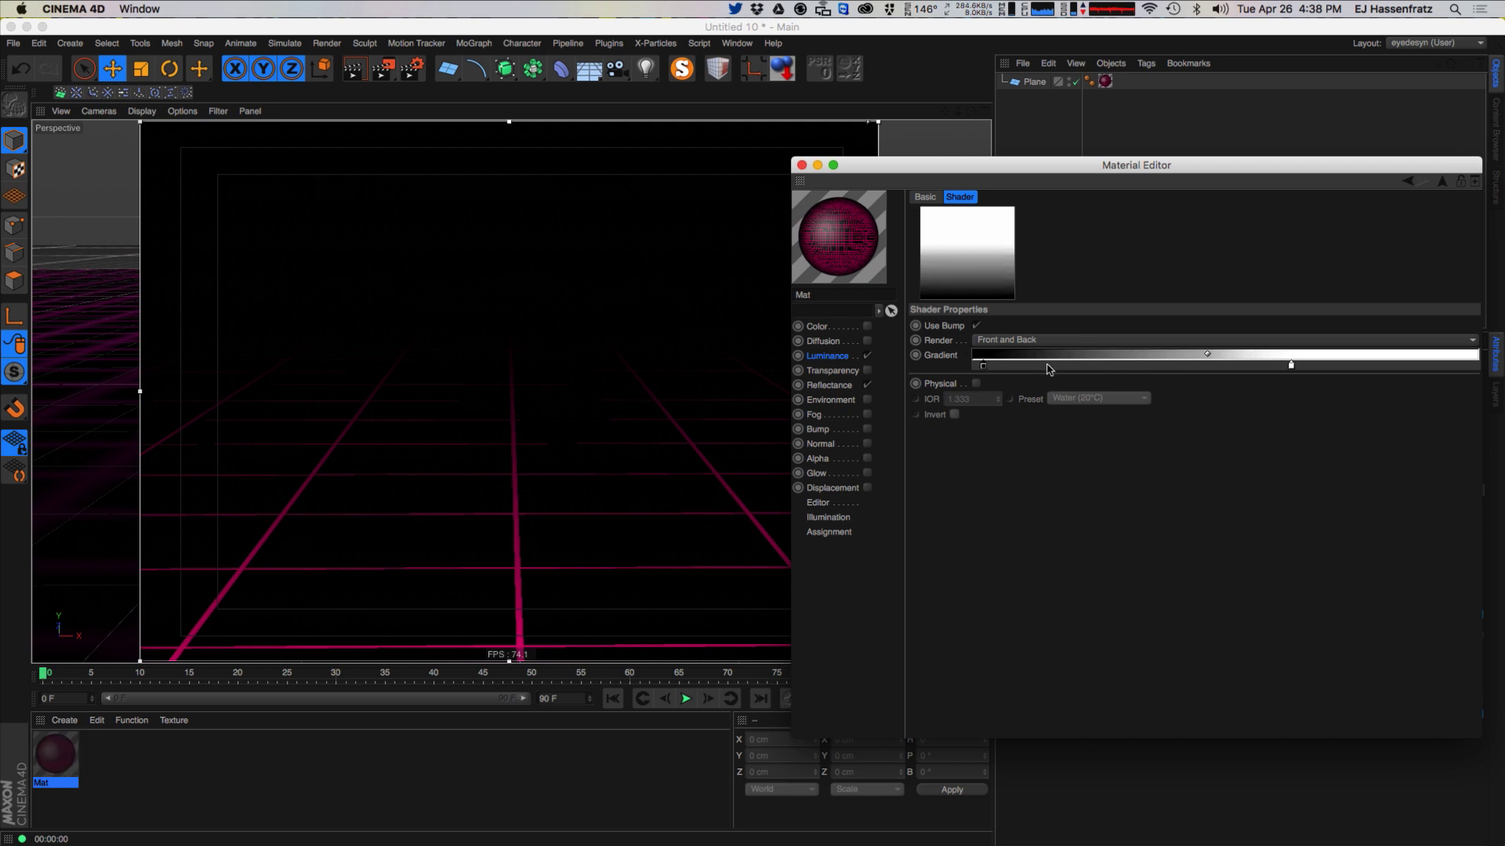
left_click_drag(1291, 366, 1238, 366)
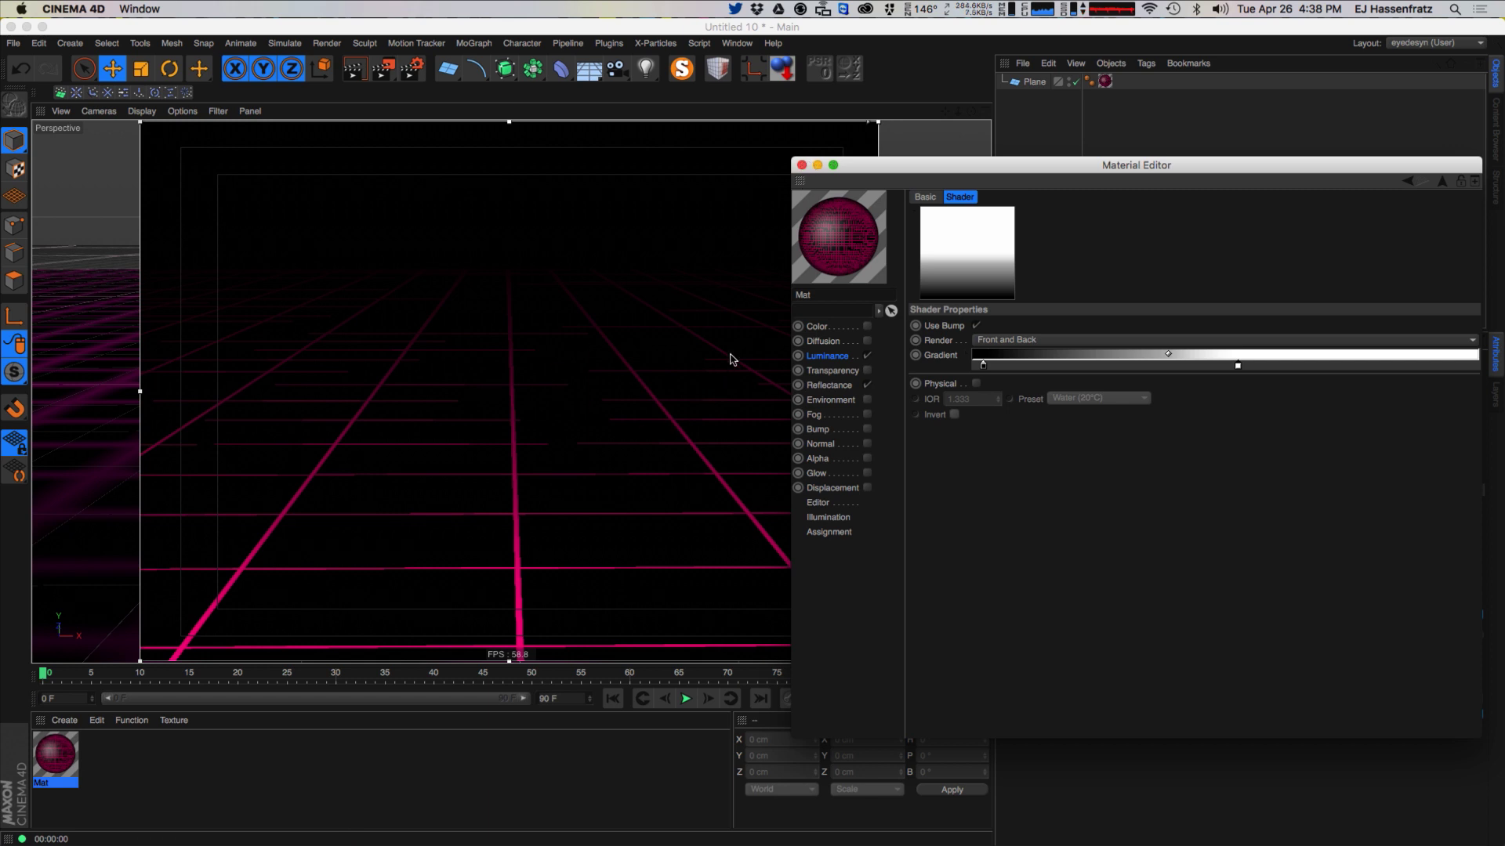
Step: Set the material's Default Specular reflectance to a width of 87% and a falloff of -8%
left_click(842, 385)
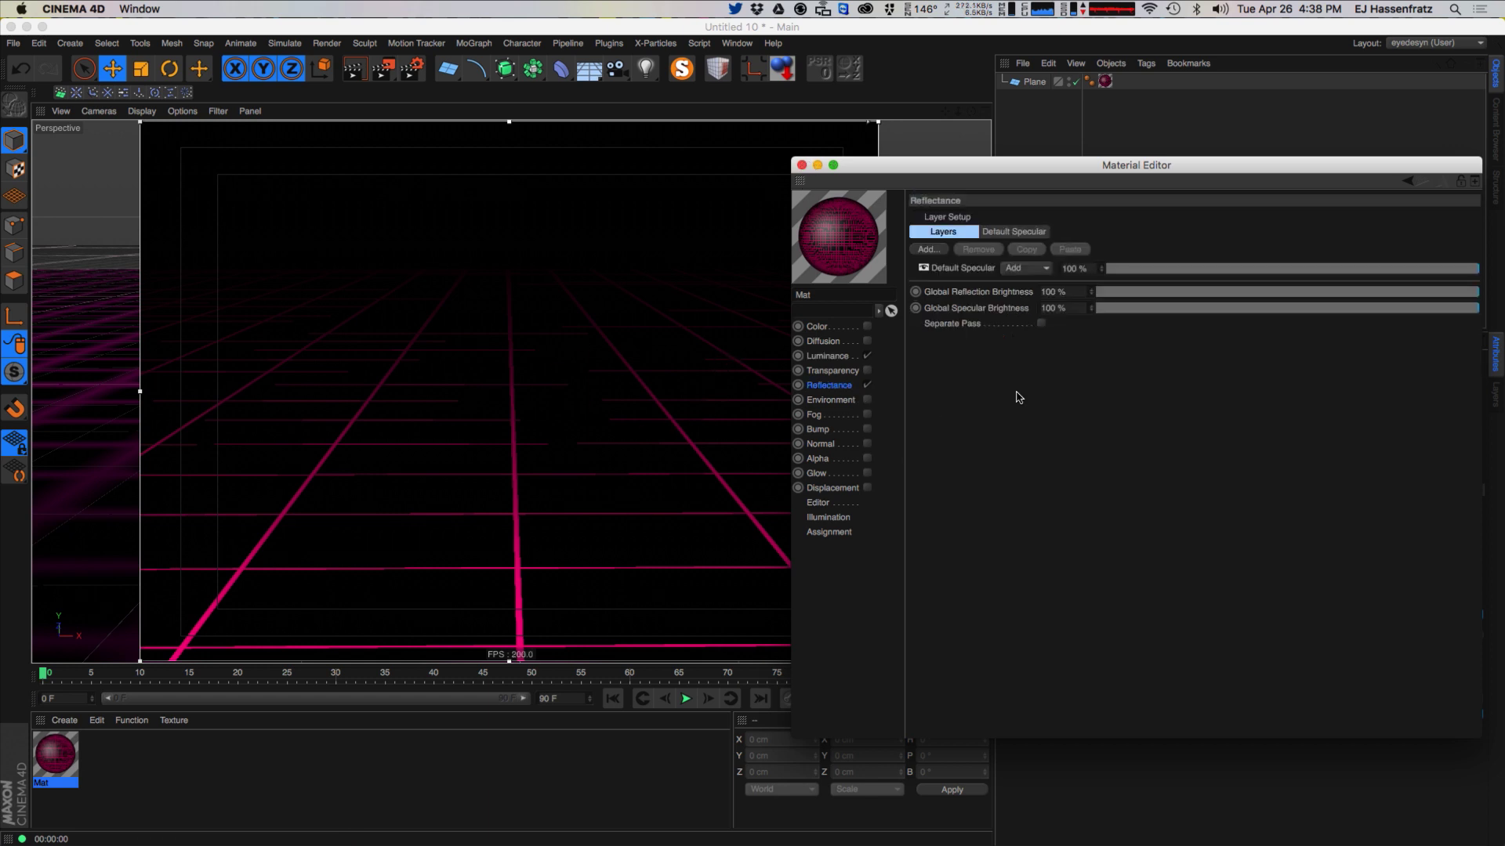
left_click(956, 268)
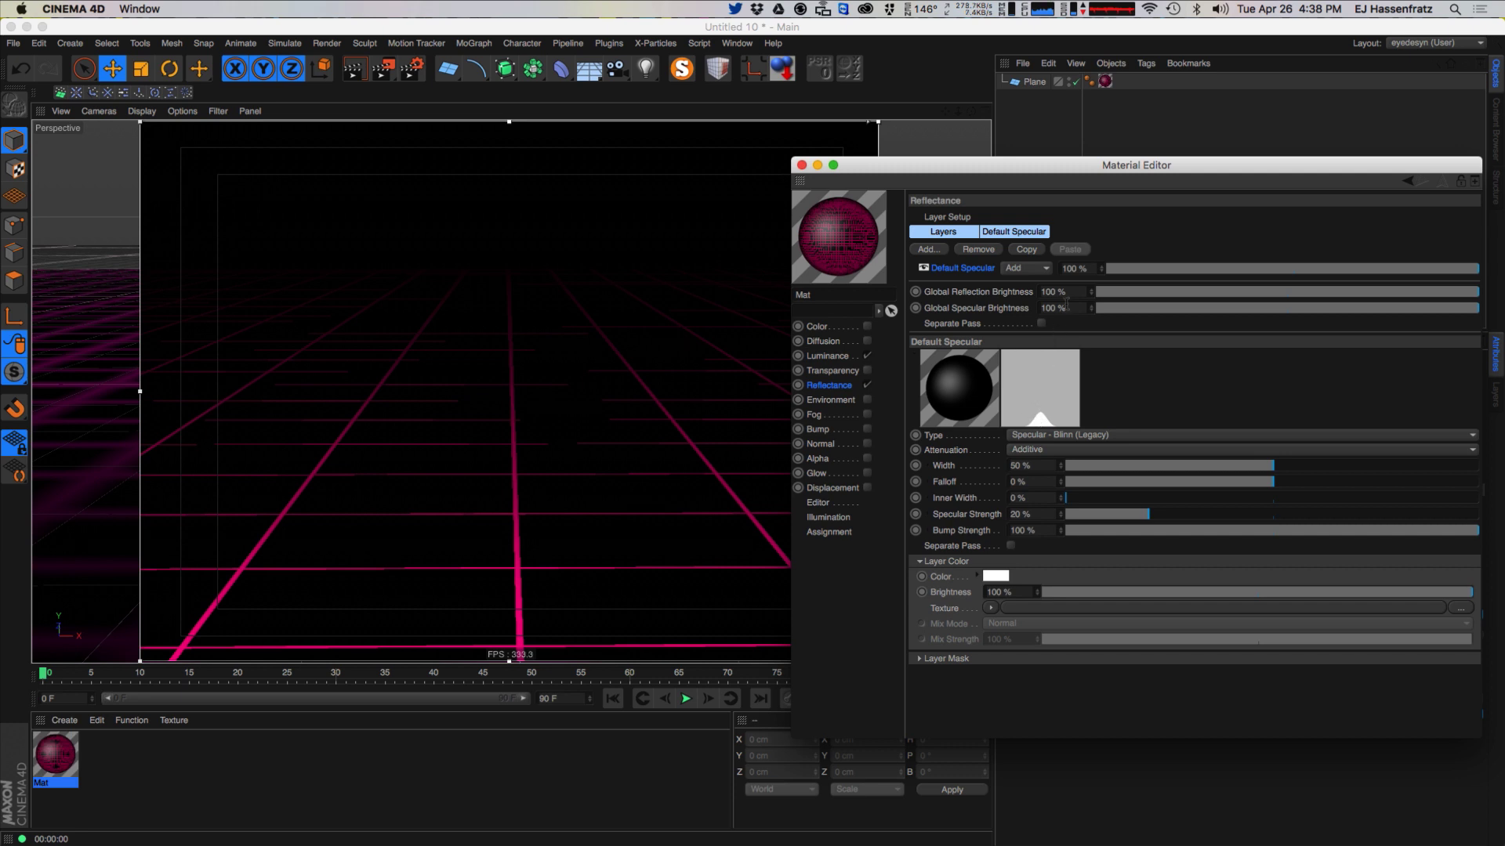
left_click_drag(1307, 481, 1257, 485)
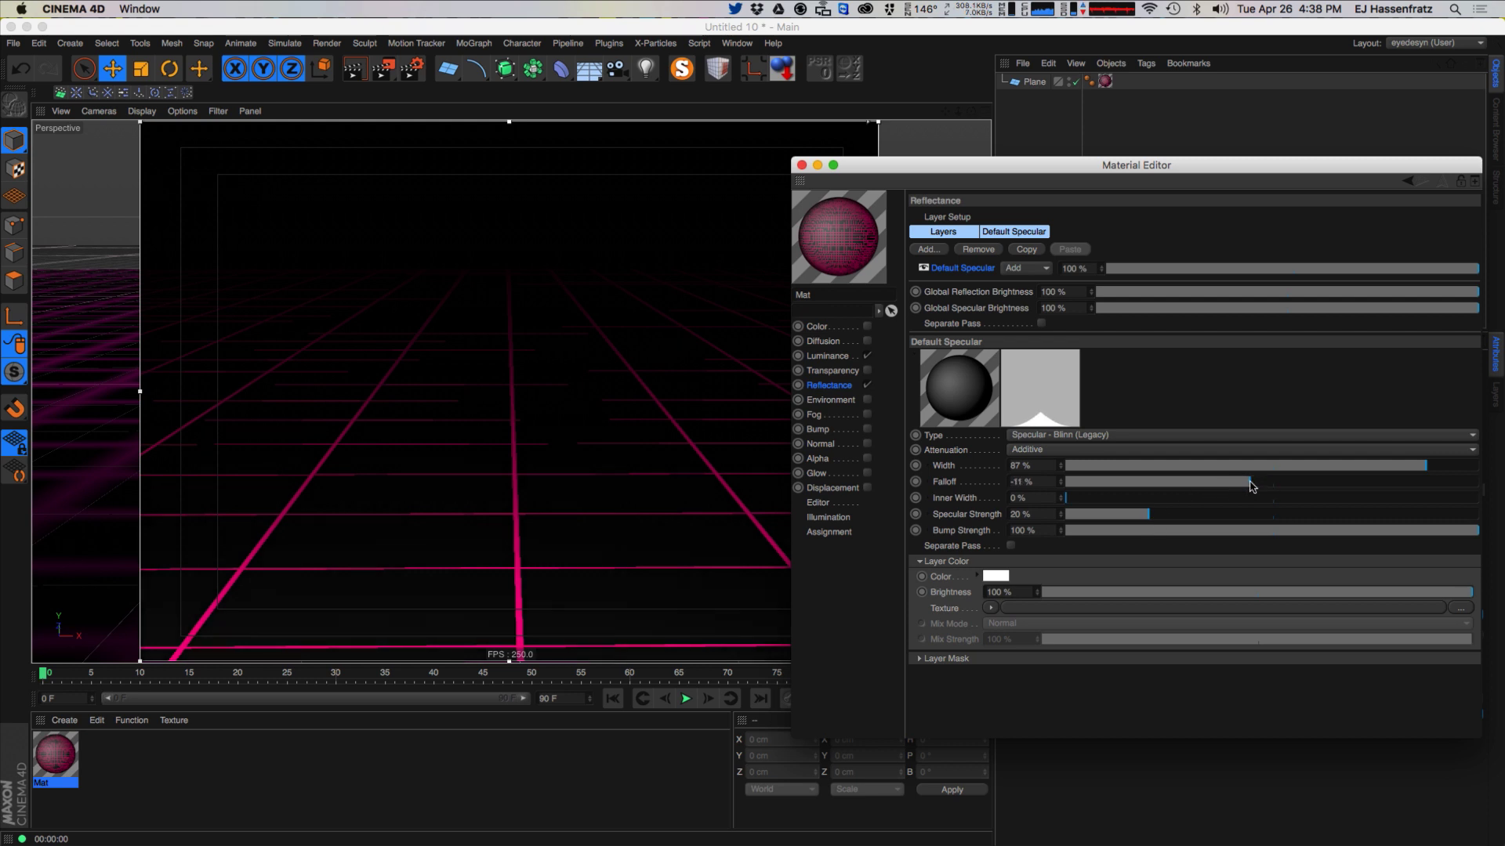
Step: Change the Default Specular layer color to a dark purple and close the Material Editor
left_click(998, 577)
left_click_drag(1033, 577, 1052, 552)
left_click_drag(1068, 603, 1065, 613)
left_click(1032, 552)
left_click_drag(1032, 552, 1068, 598)
left_click(1025, 727)
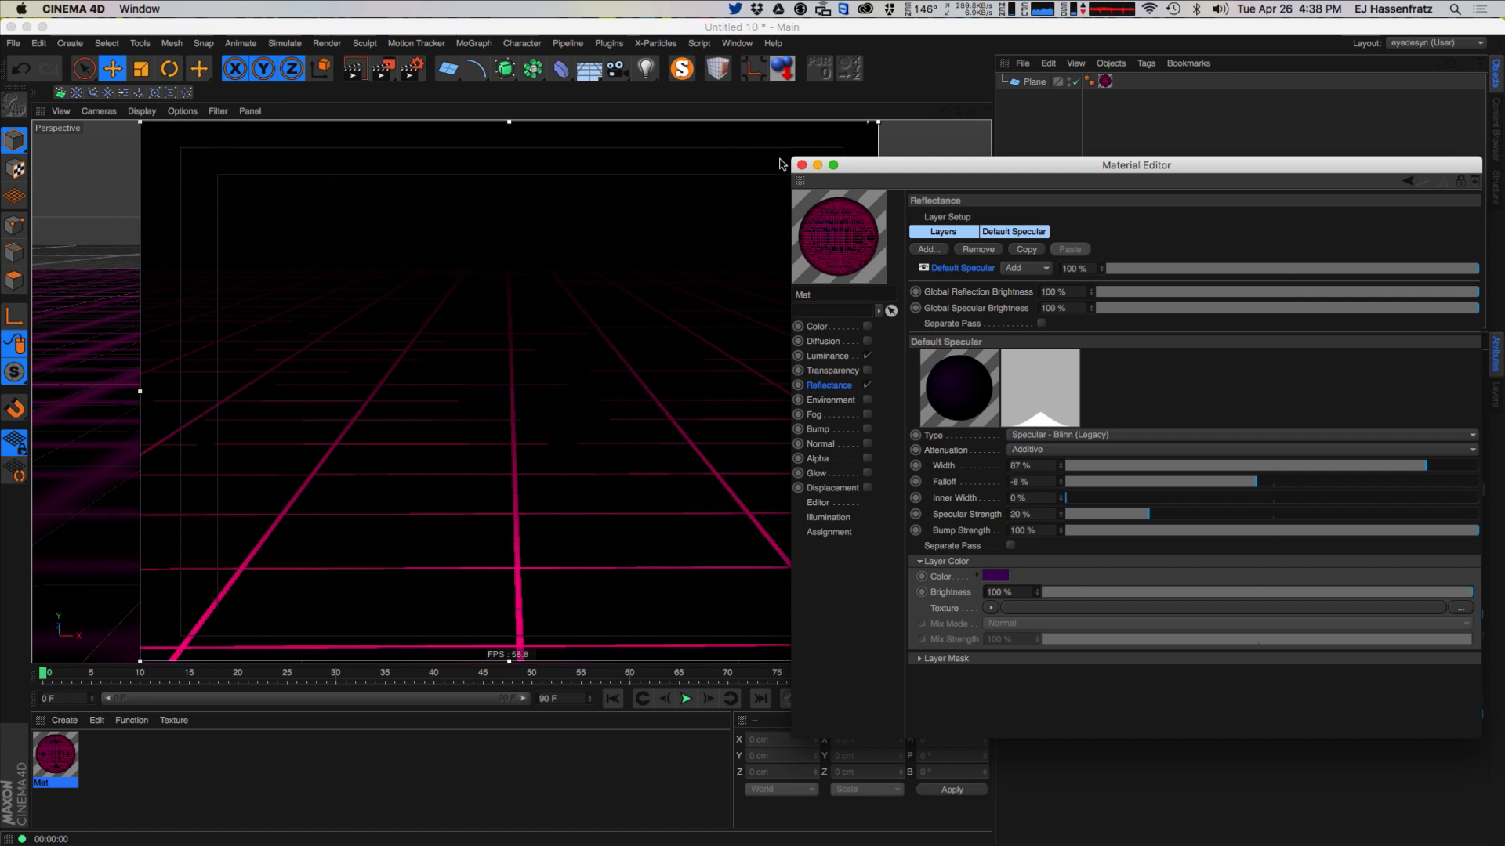
left_click_drag(874, 166, 854, 161)
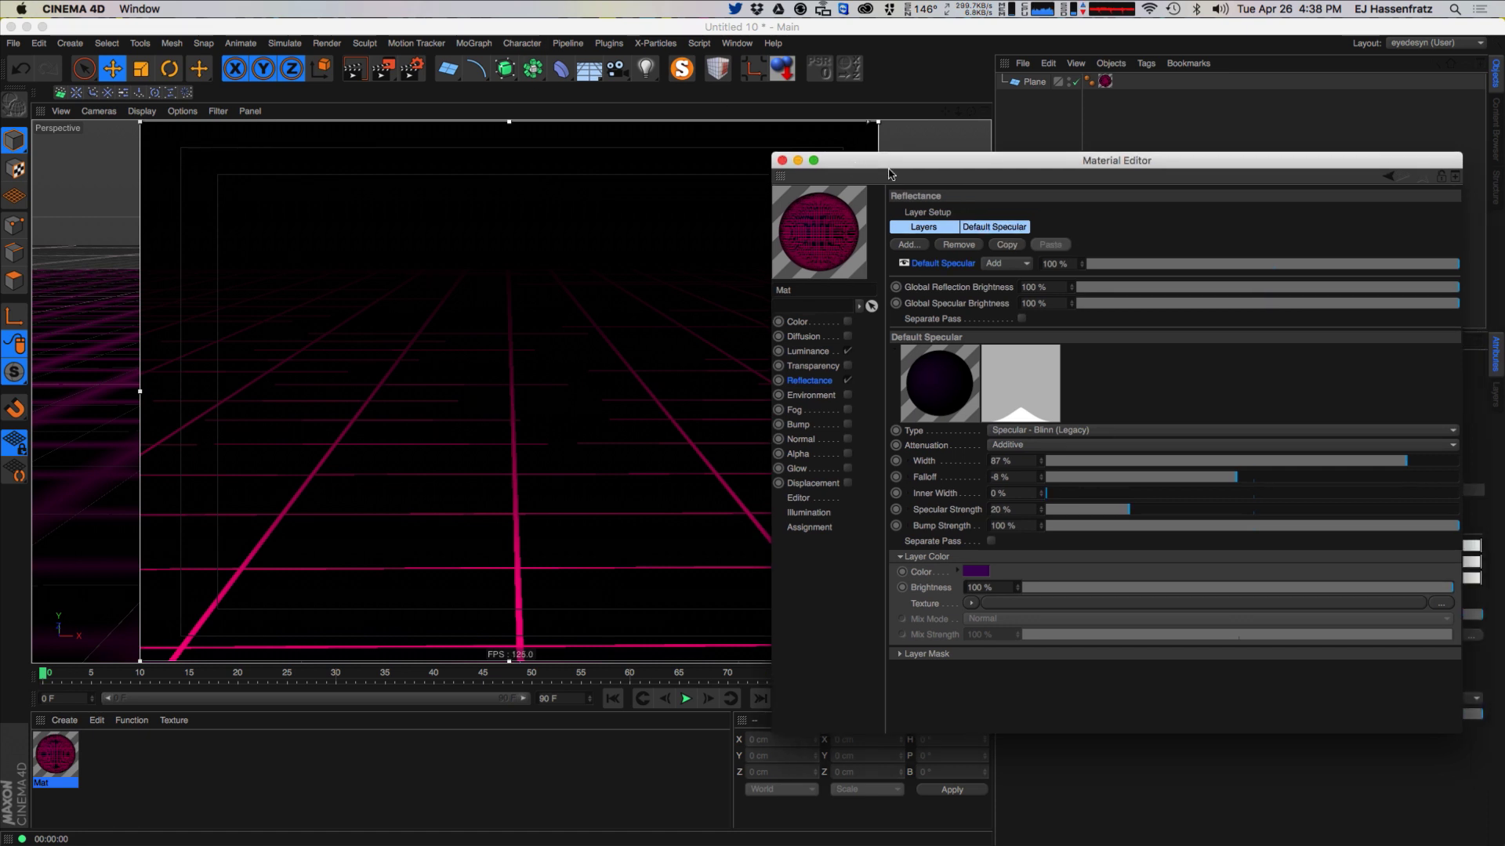
left_click(783, 162)
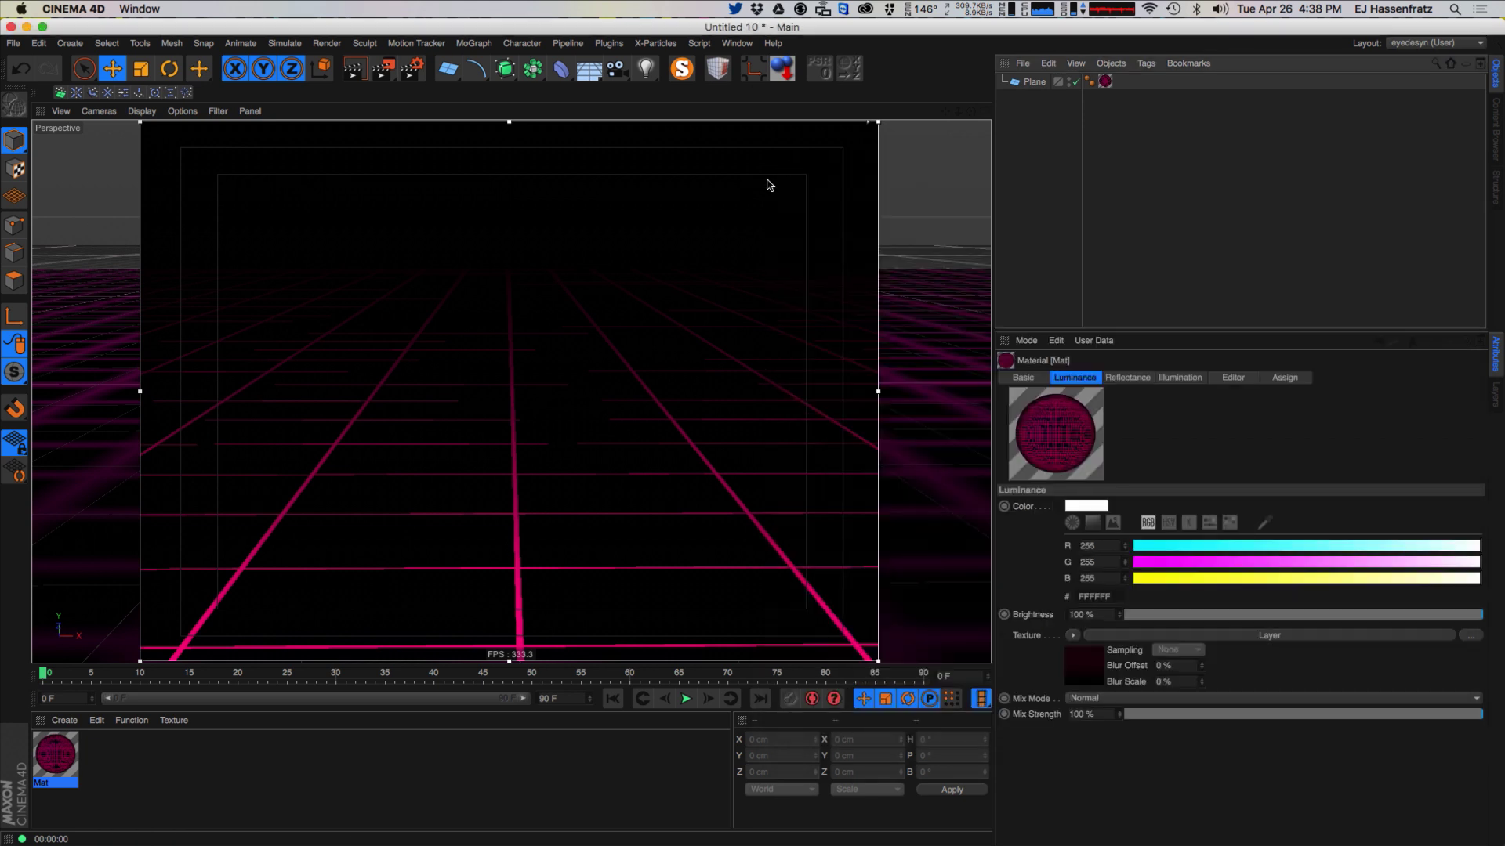
Step: Rename the material as Grid and close its editor
double_click(62, 776)
type("Grid")
key("Return")
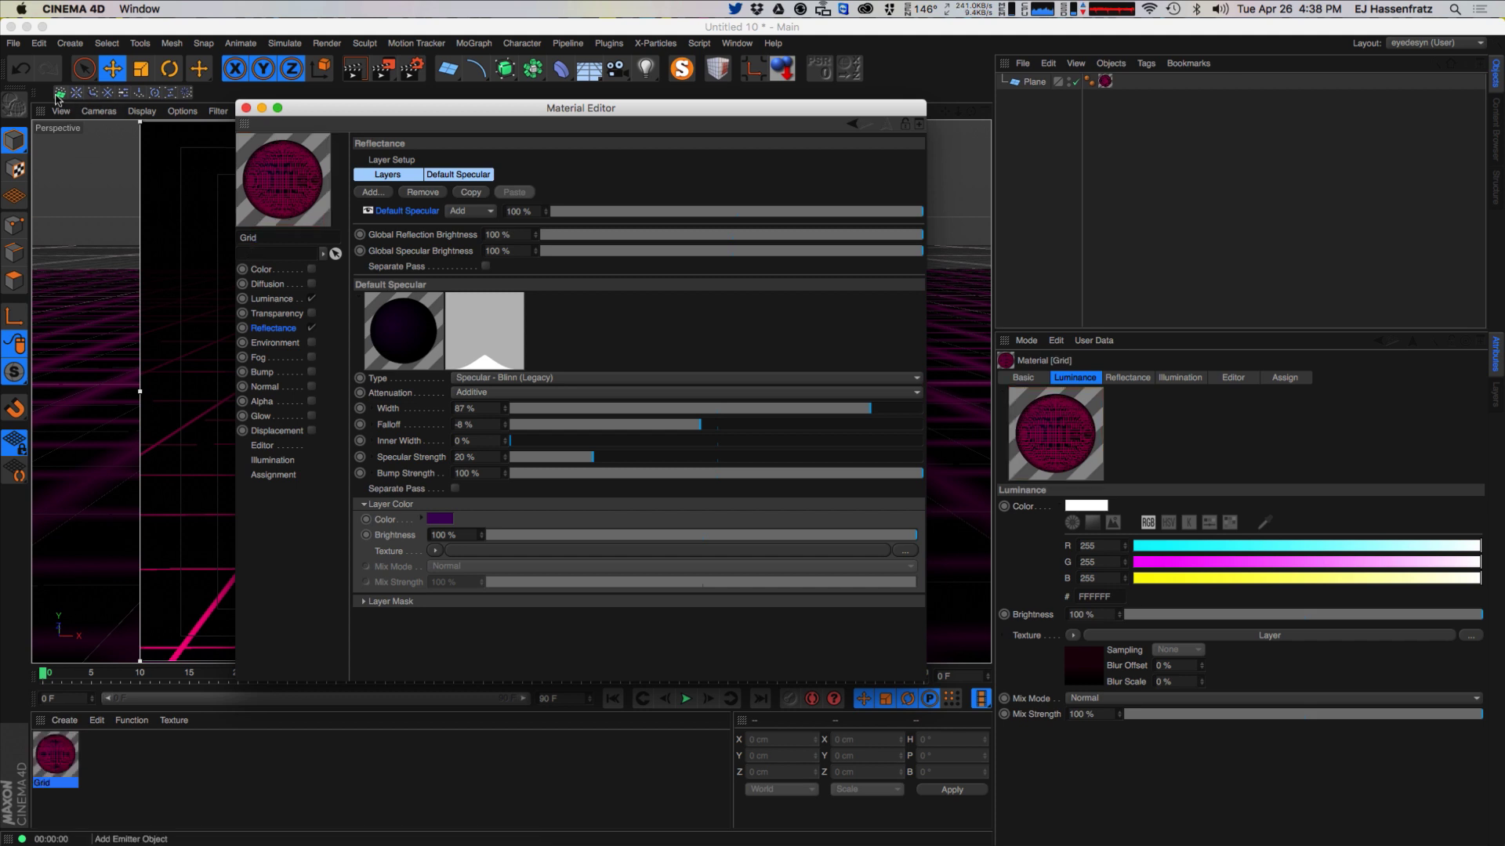
left_click(245, 107)
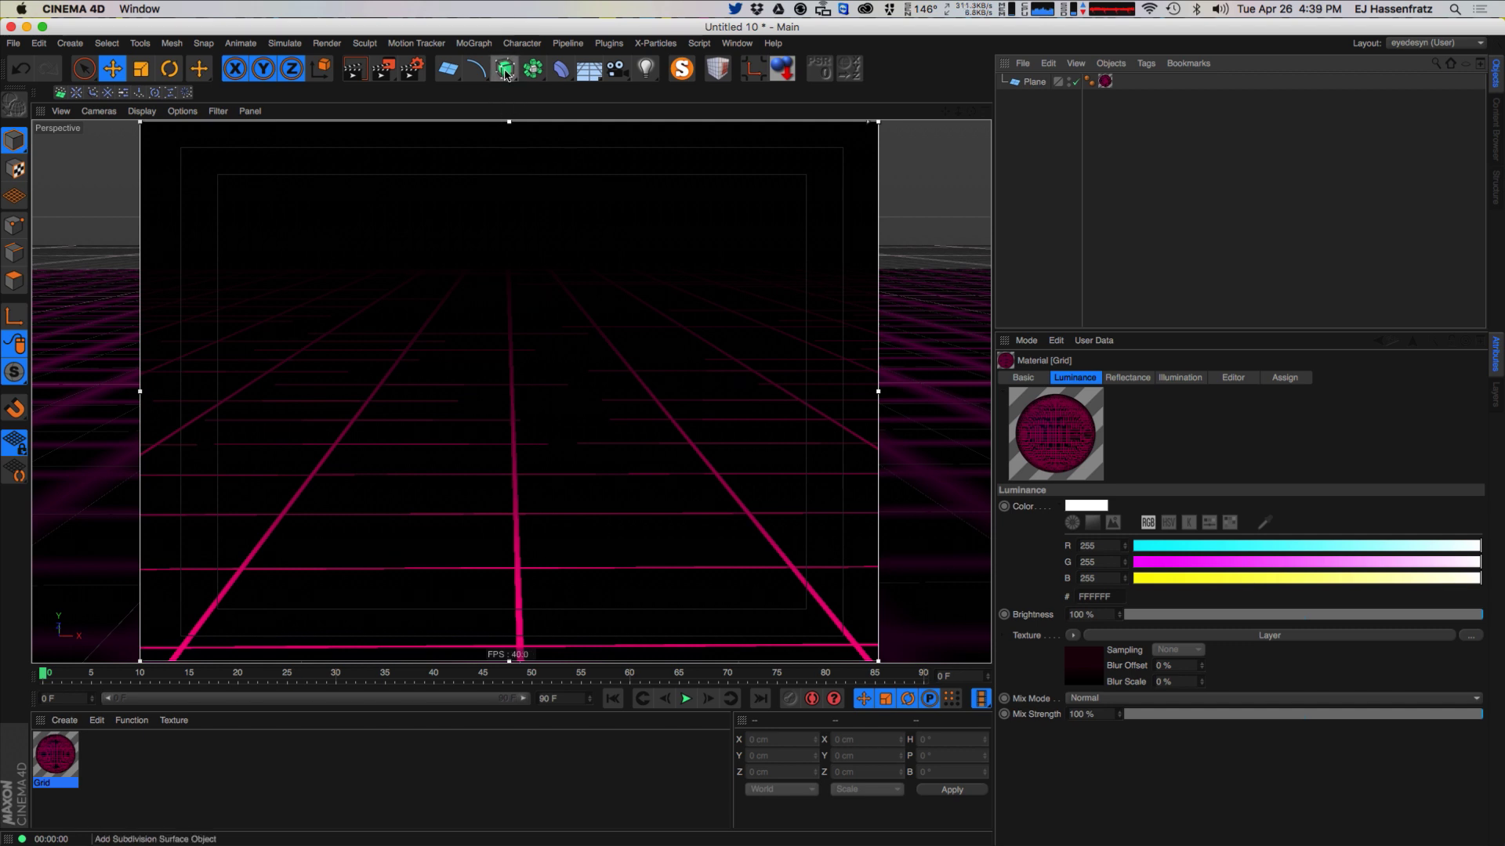
Step: Add a Landscape object to the scene and raise it to a Y position of about 48 cm
left_click_drag(508, 72, 530, 381)
left_click_drag(518, 290, 526, 247)
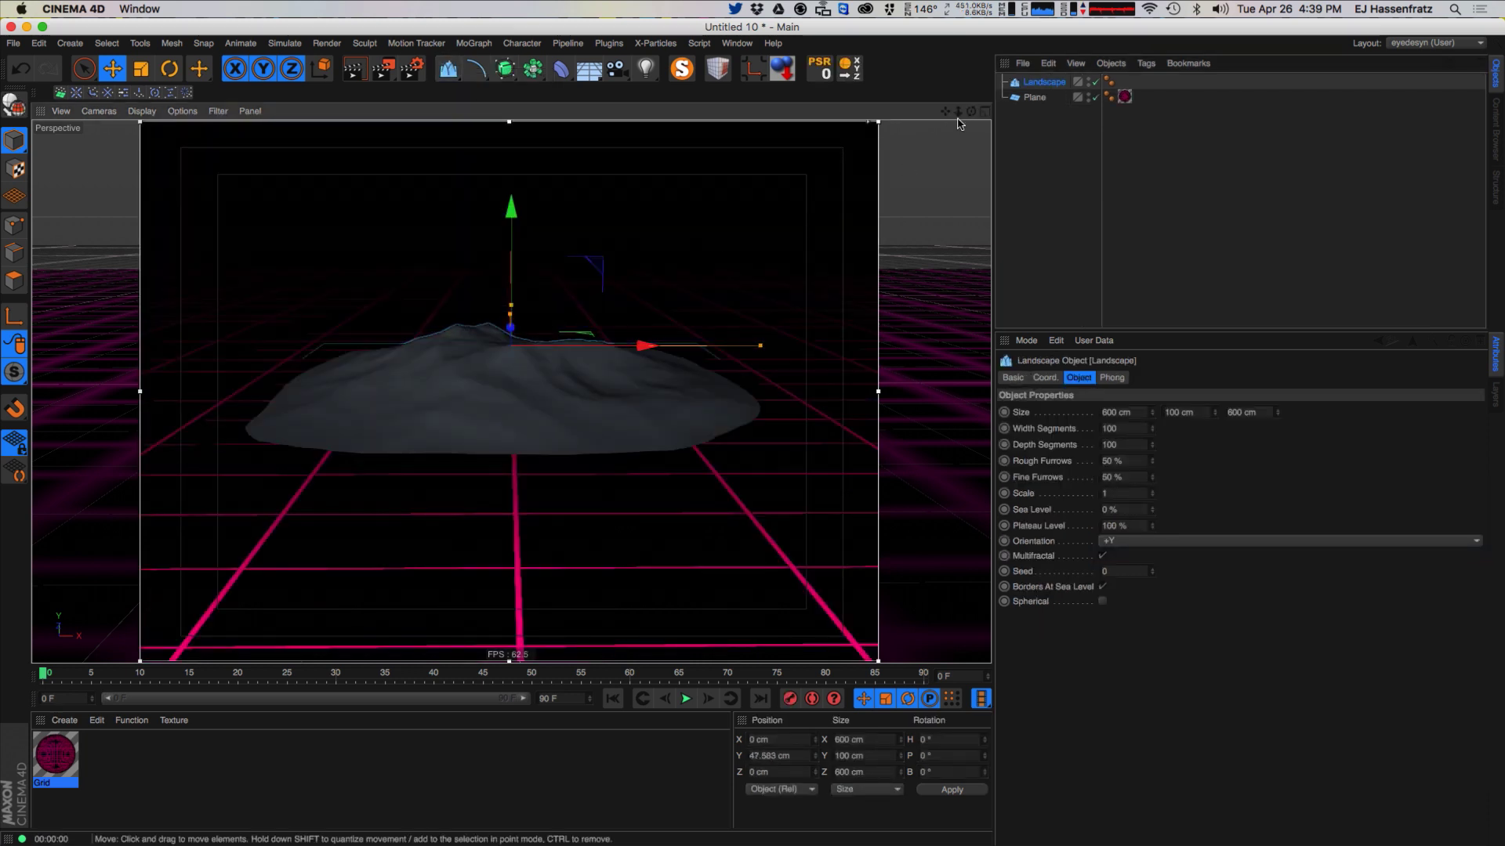
Step: Move the landscape back to about 1749 cm in Z and widen it to about 3637 cm in the Top view
middle_click(813, 219)
left_click_drag(754, 231, 762, 188)
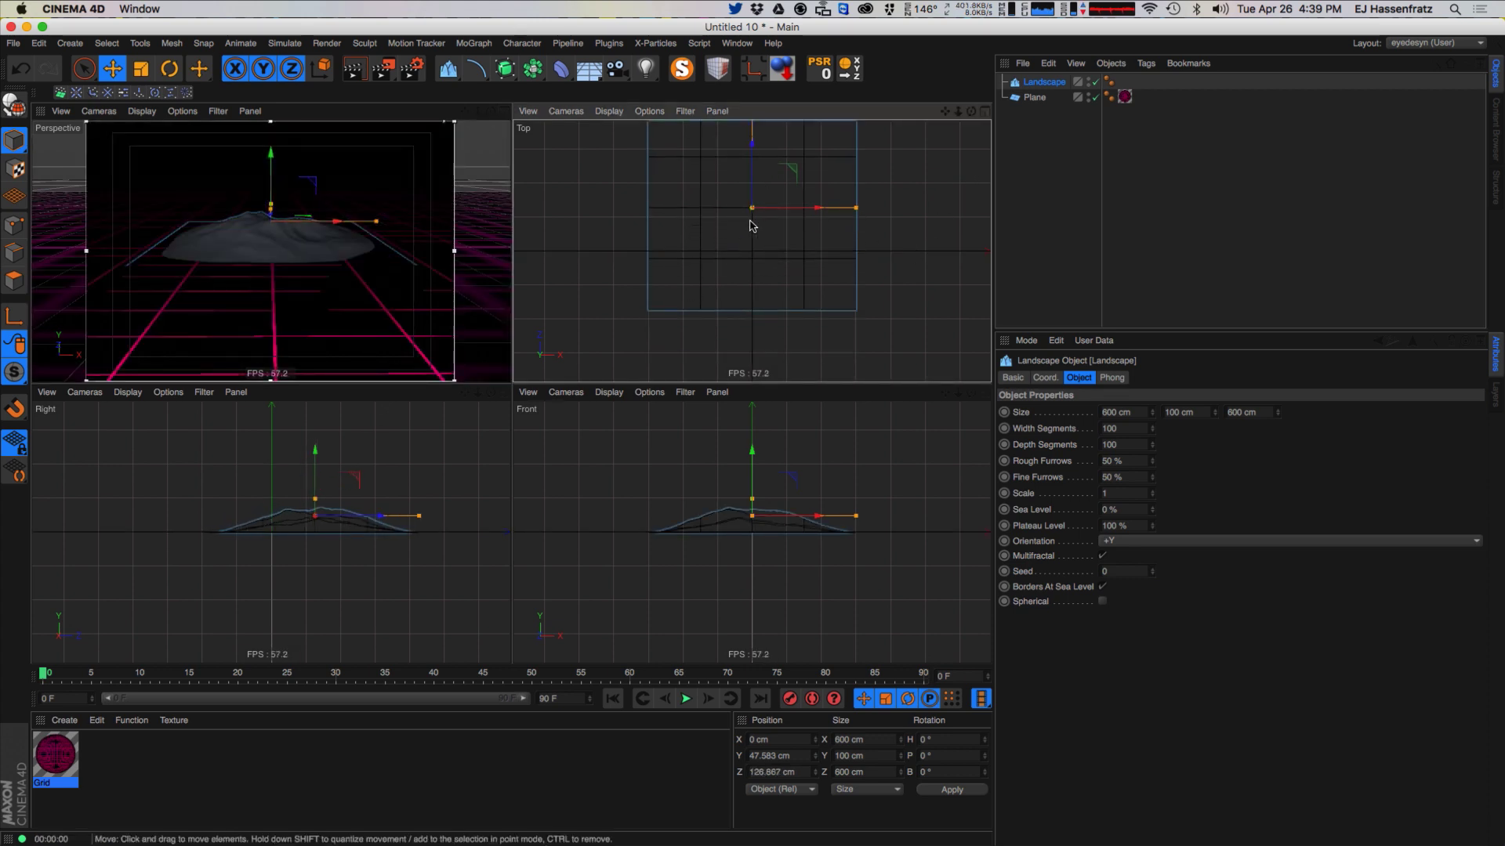
right_click_drag(750, 225, 682, 249, "alt")
middle_click_drag(722, 182, 712, 267, "alt")
right_click_drag(712, 268, 606, 291, "alt")
left_click_drag(710, 247, 767, 248)
right_click_drag(704, 249, 800, 235, "alt")
left_click_drag(751, 243, 856, 243)
Step: Set the landscape's depth to 1200 cm
left_click_drag(1280, 413, 1286, 346)
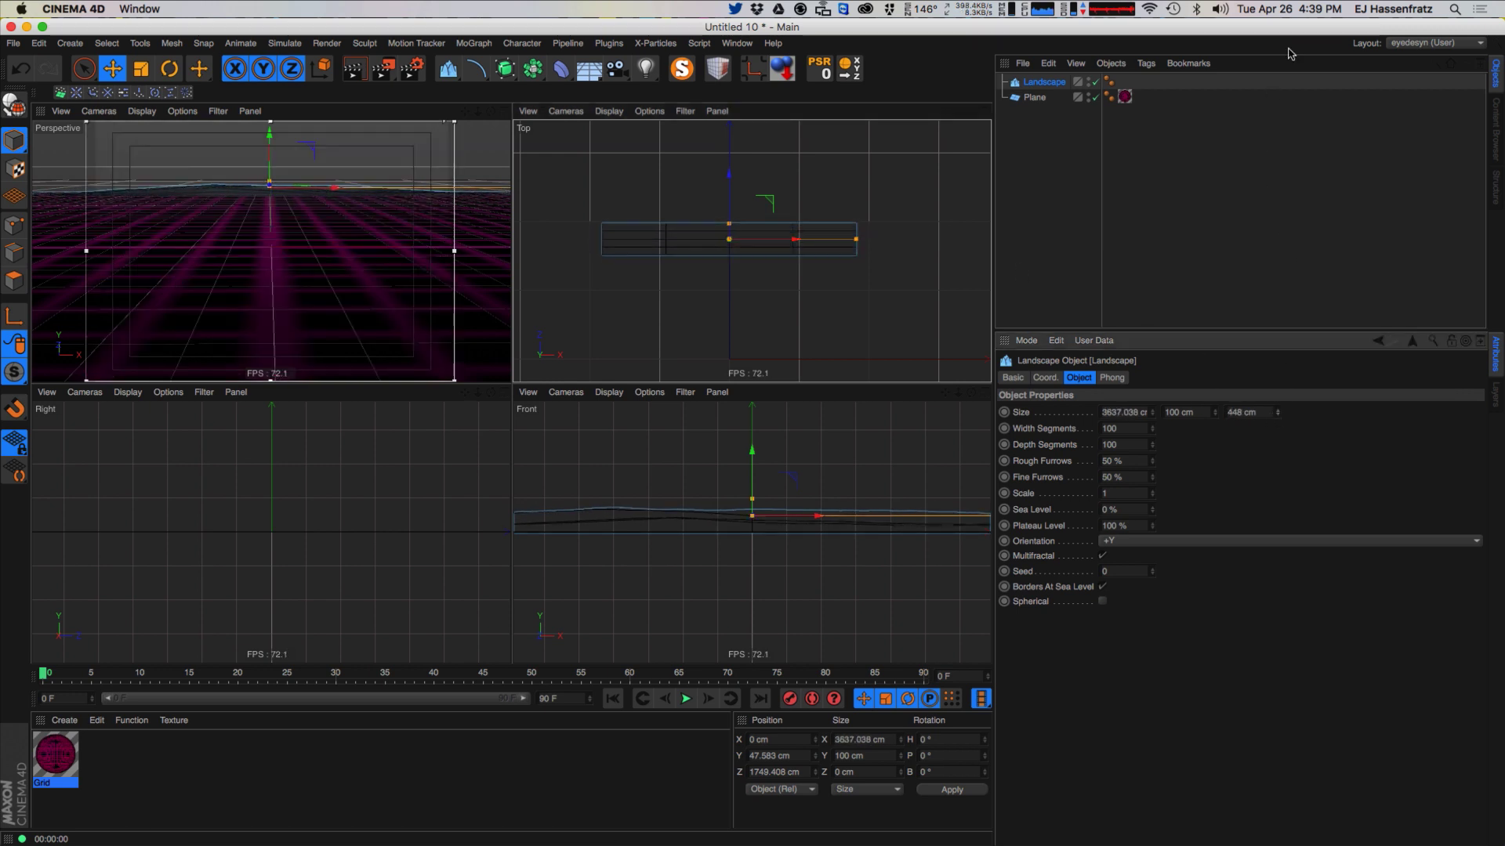
left_click_drag(1289, 54, 1286, 3)
left_click_drag(1278, 413, 1293, 173)
left_click(1252, 412)
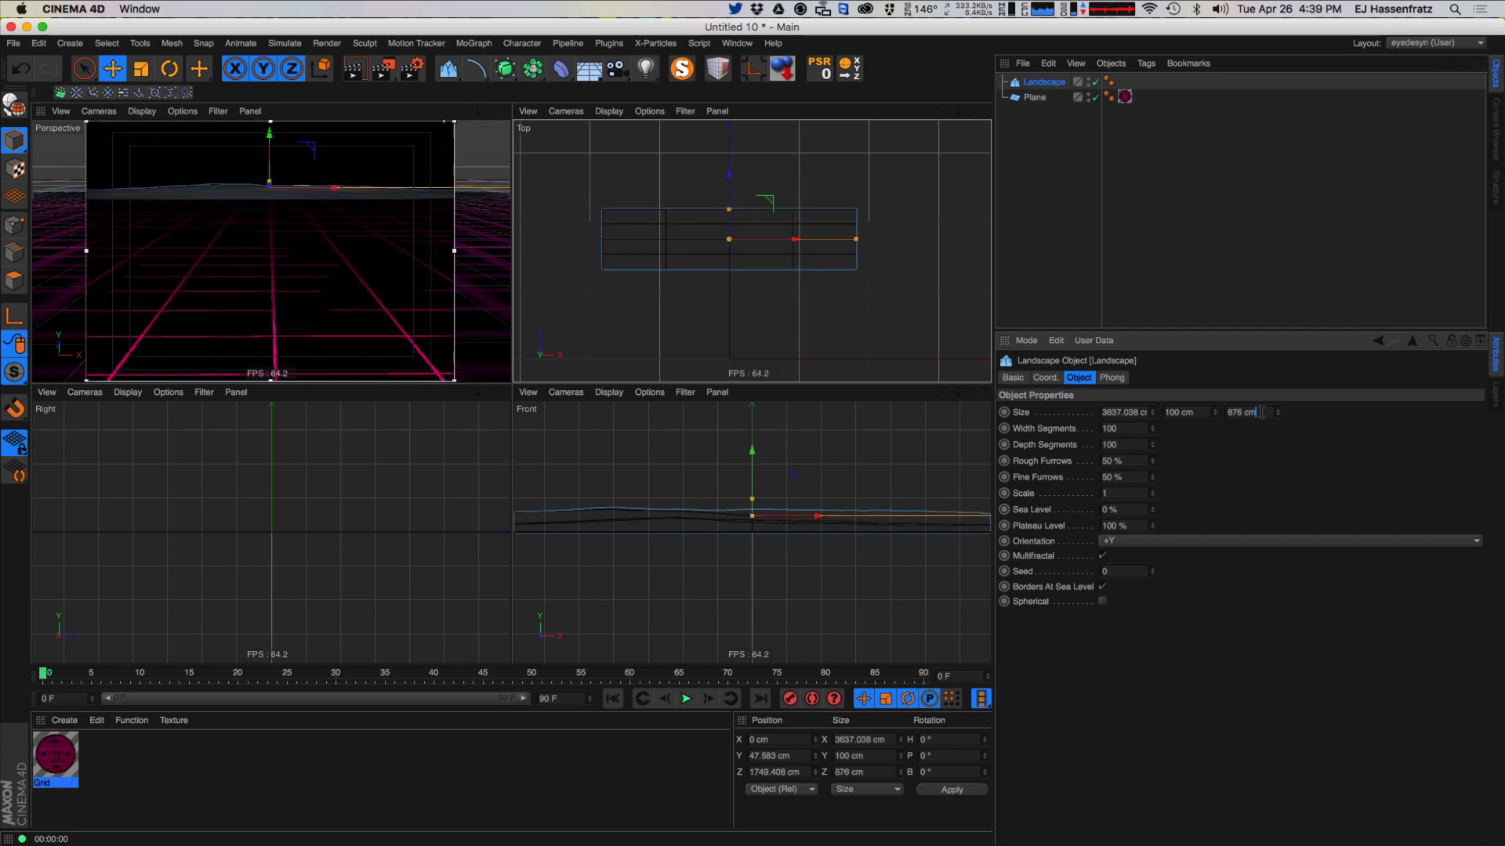
type("1200")
key("Return")
Step: Set the landscape's height to 1500 cm
left_click_drag(1194, 413, 1164, 412)
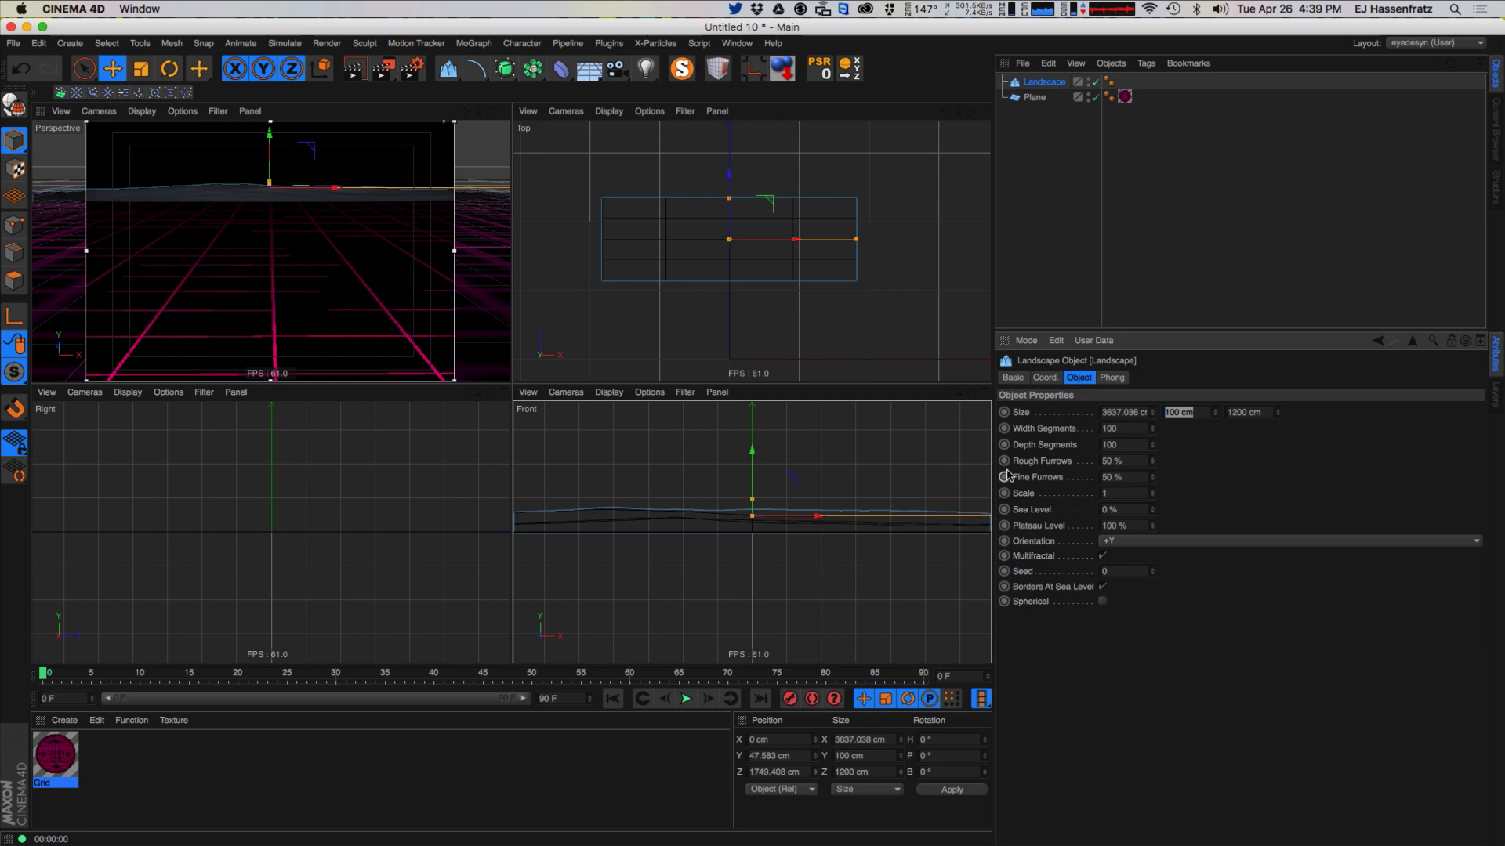
type("1500")
key("Return")
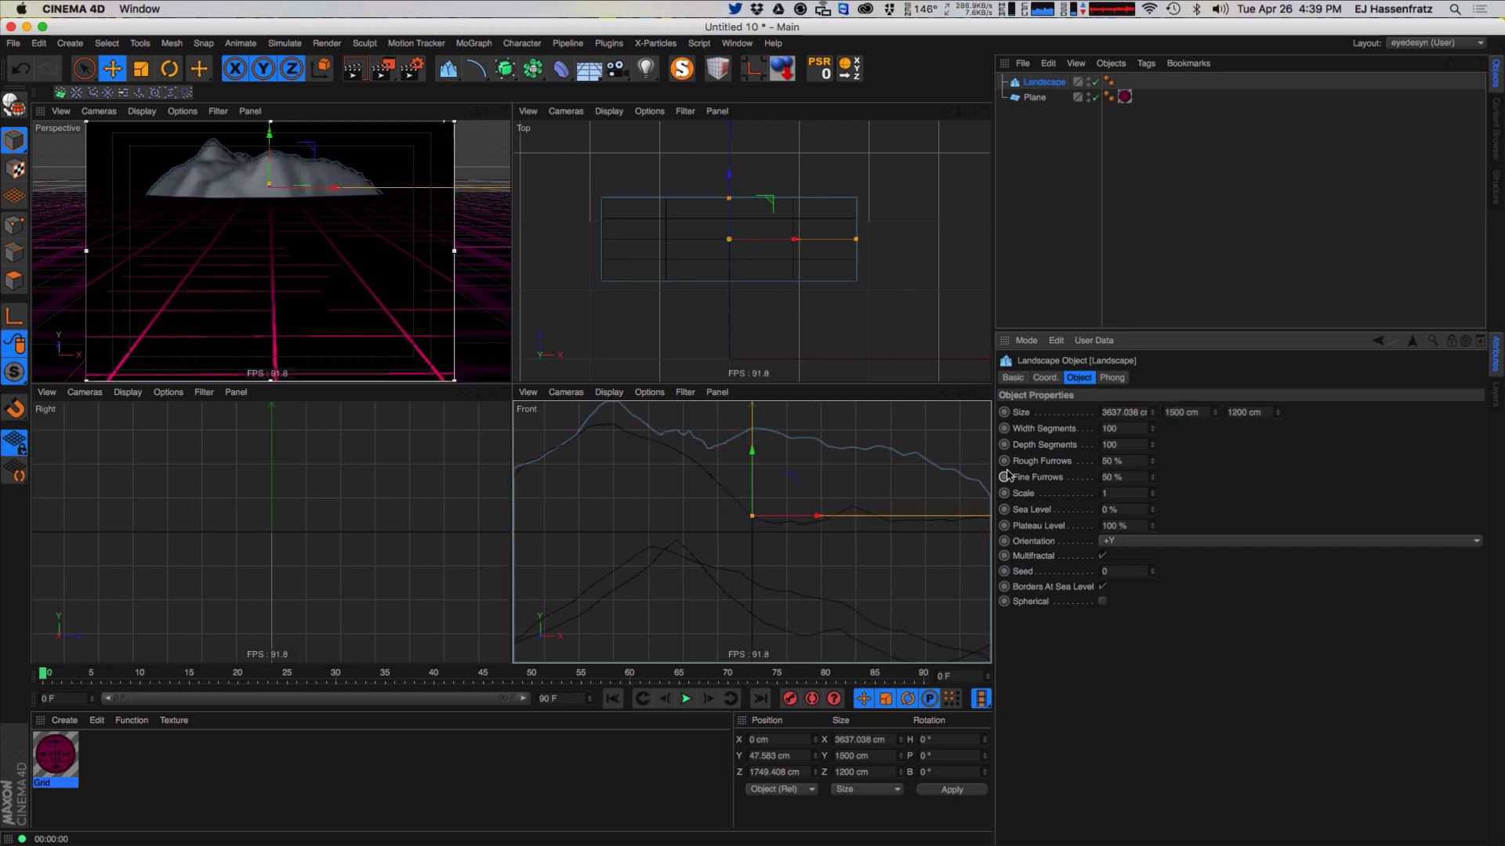
Step: Set the landscape's width to 5500 cm
left_click(1140, 413)
left_click(1105, 414)
left_click_drag(1105, 414, 1213, 438)
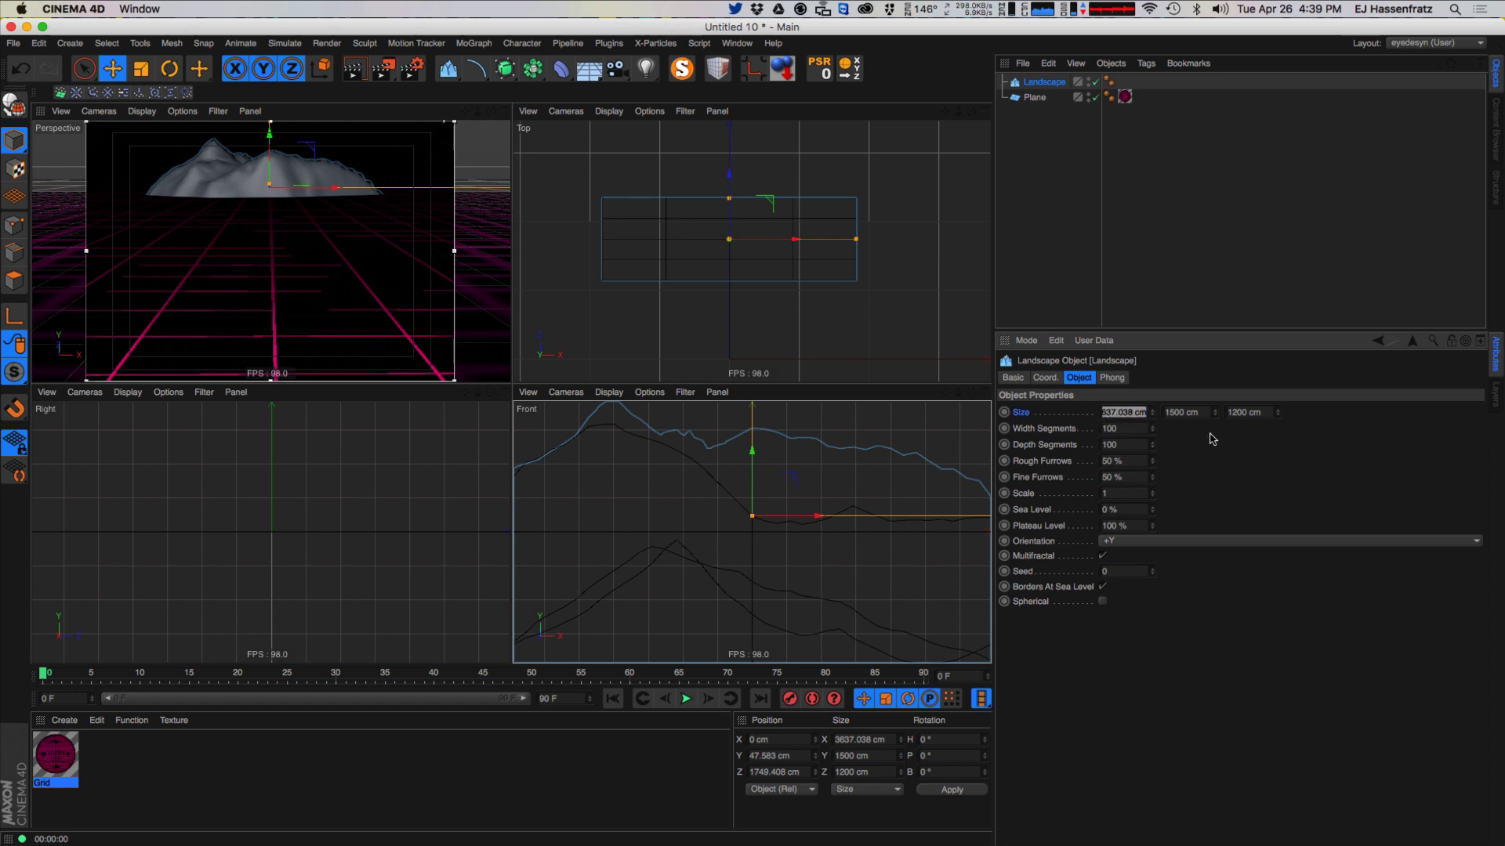
type("5500")
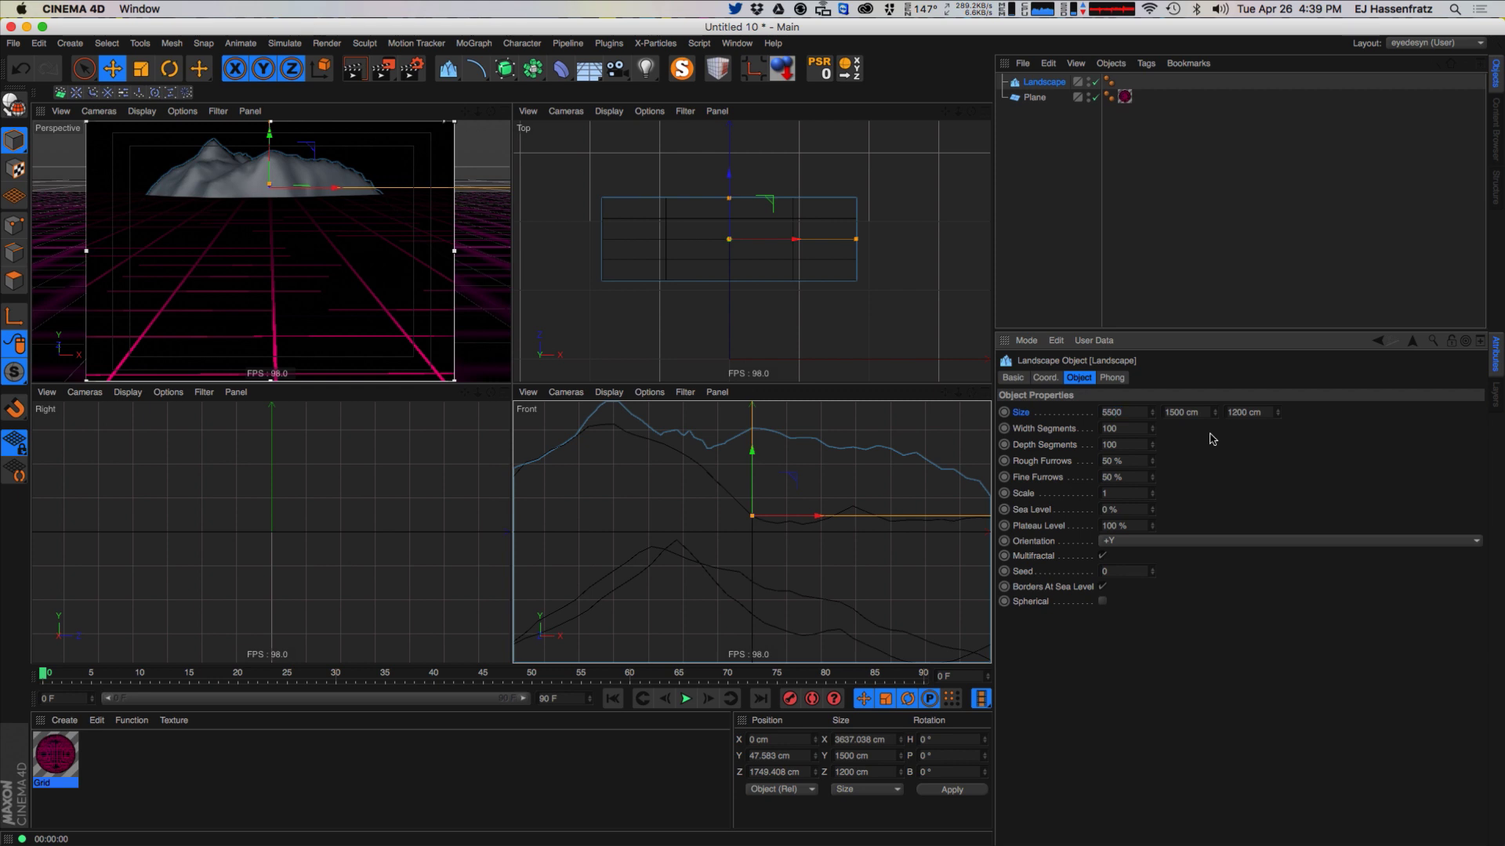